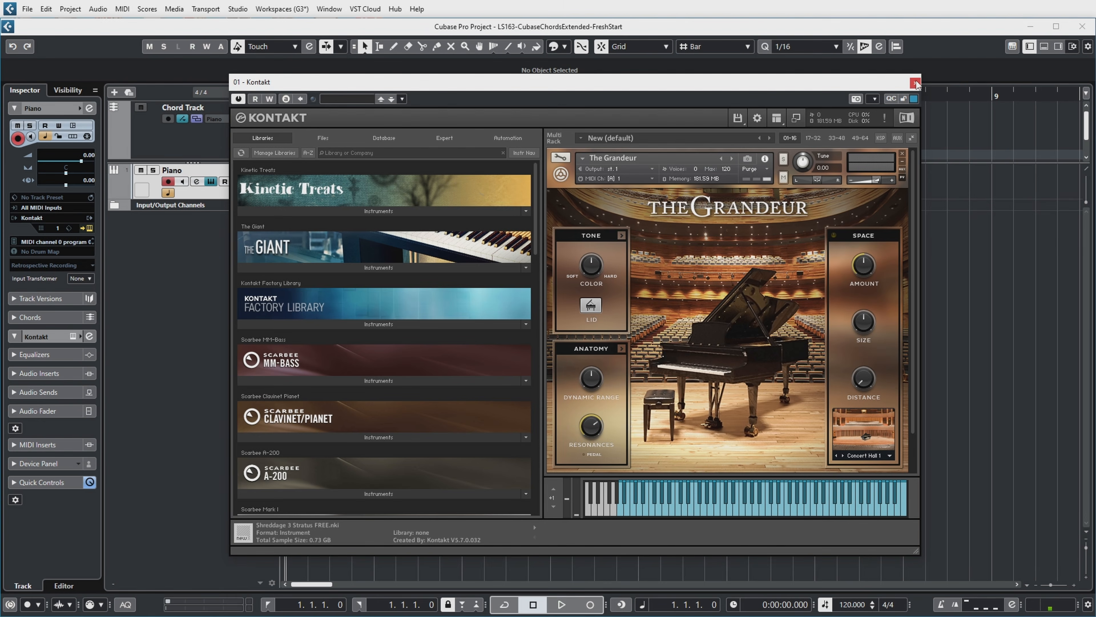
- Close the Kontakt instrument window and select the Chord Track
{"action": "left_click", "coordinate": [915, 83]}
{"action": "left_click", "coordinate": [275, 152]}
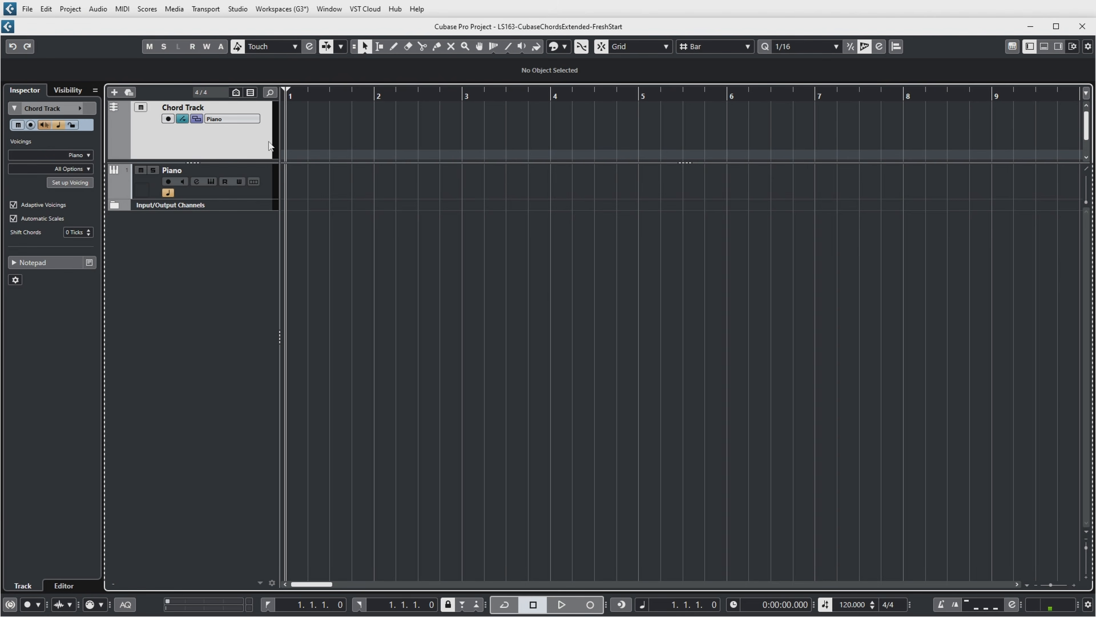
{"action": "left_click", "coordinate": [240, 118]}
{"action": "left_click", "coordinate": [240, 118]}
- Draw an empty chord event at bar 1 on the Chord Track
{"action": "right_click", "coordinate": [331, 244]}
{"action": "left_click", "coordinate": [358, 243]}
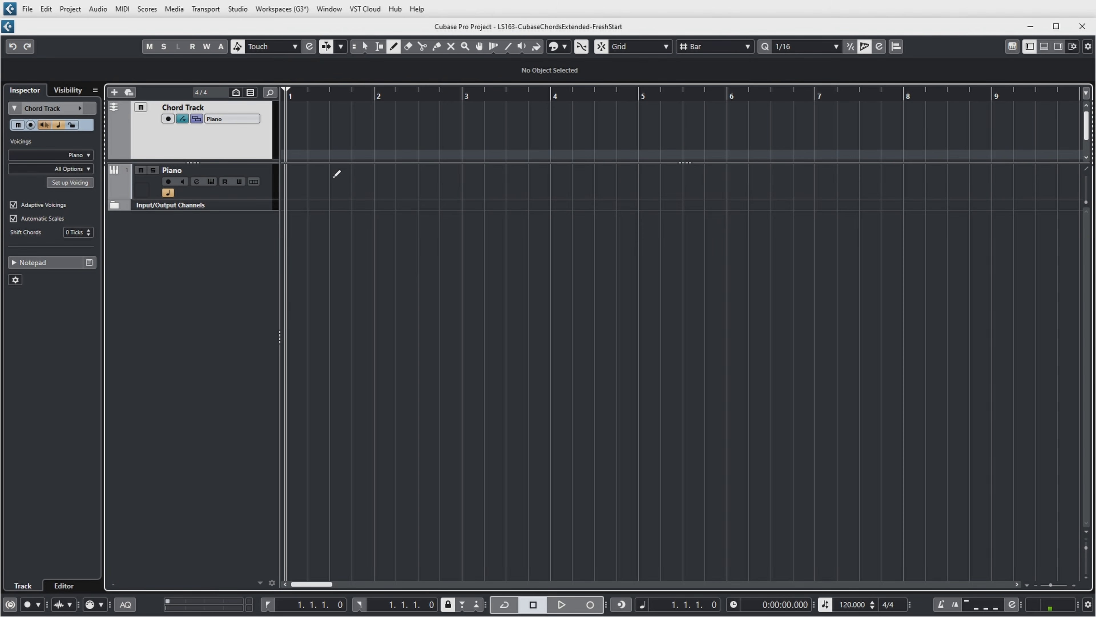
{"action": "left_click", "coordinate": [292, 129]}
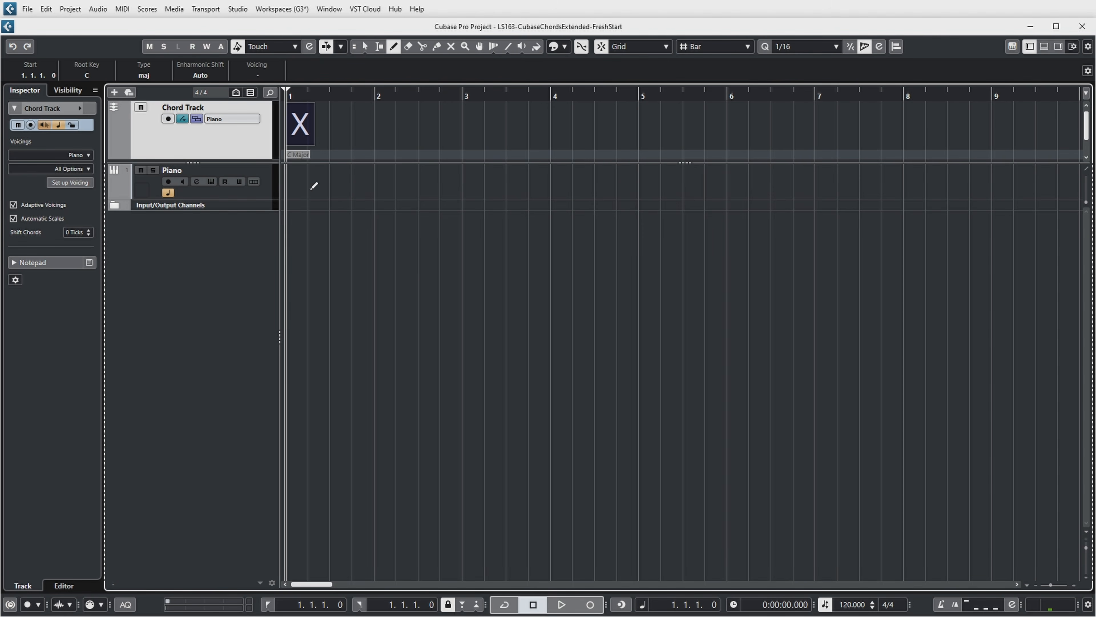
- Open the bar 1 chord event for editing and define it as Amin7
{"action": "key", "text": "1"}
{"action": "double_click", "coordinate": [298, 128]}
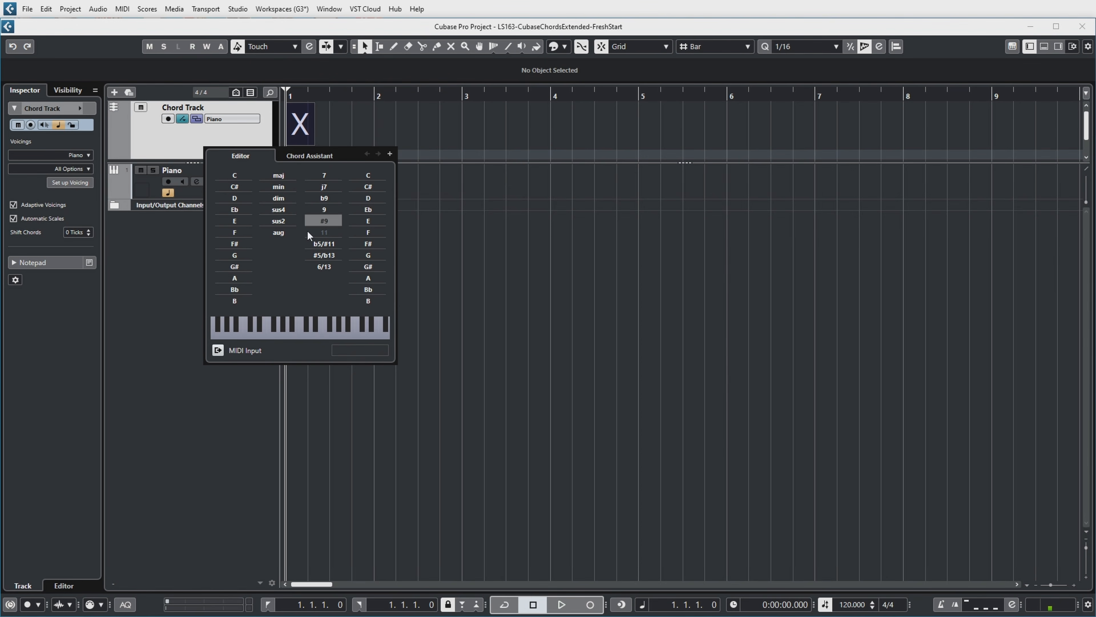
{"action": "left_click", "coordinate": [236, 278]}
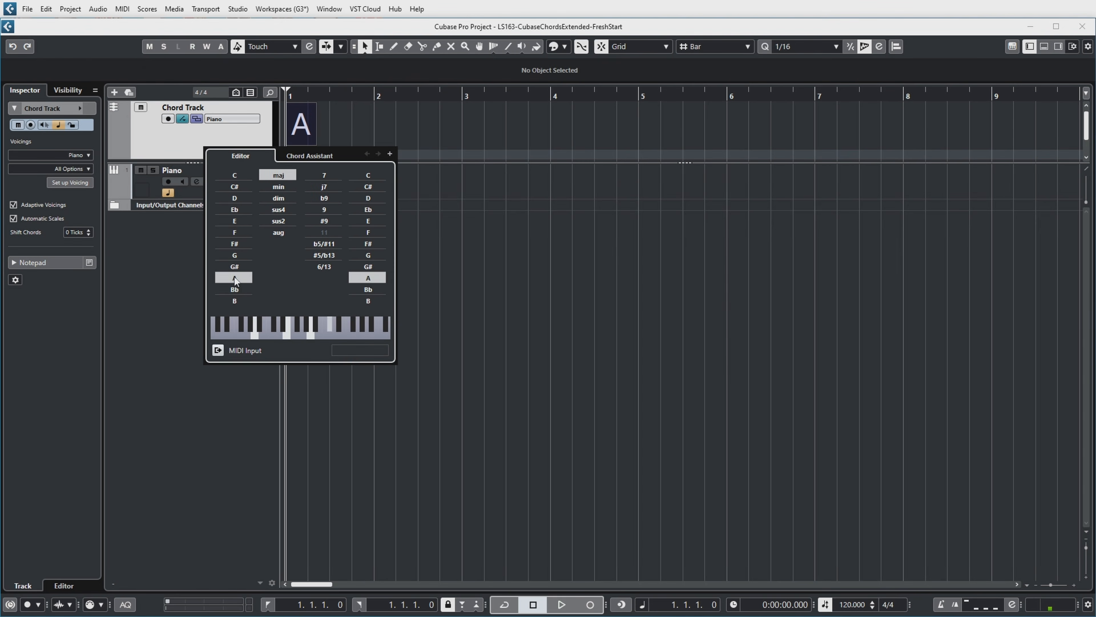
{"action": "left_click", "coordinate": [278, 187]}
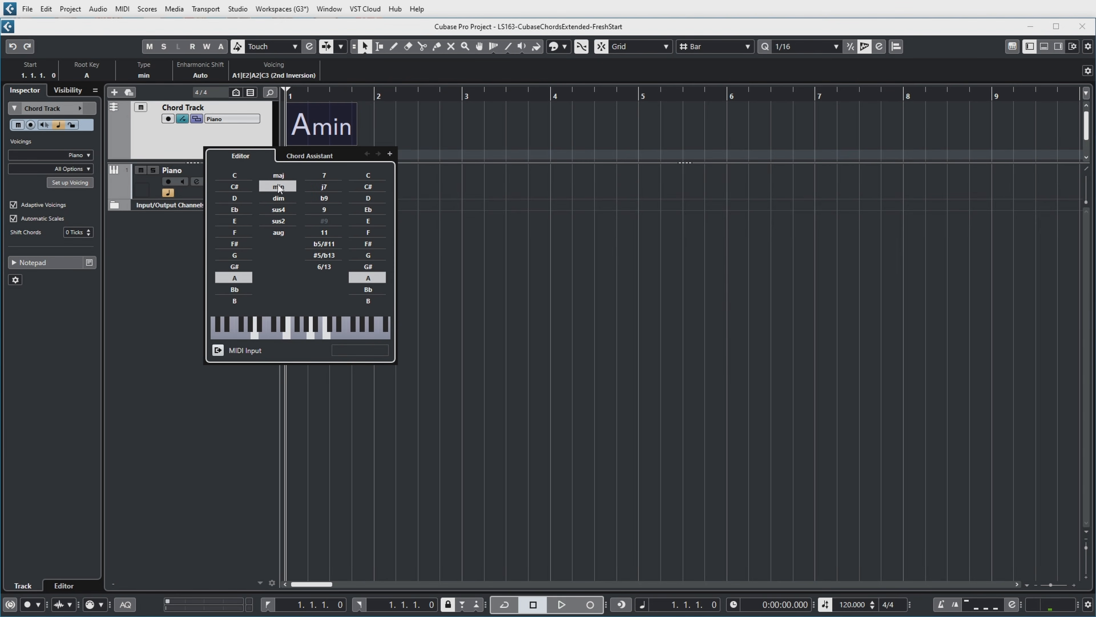
{"action": "left_click", "coordinate": [326, 173]}
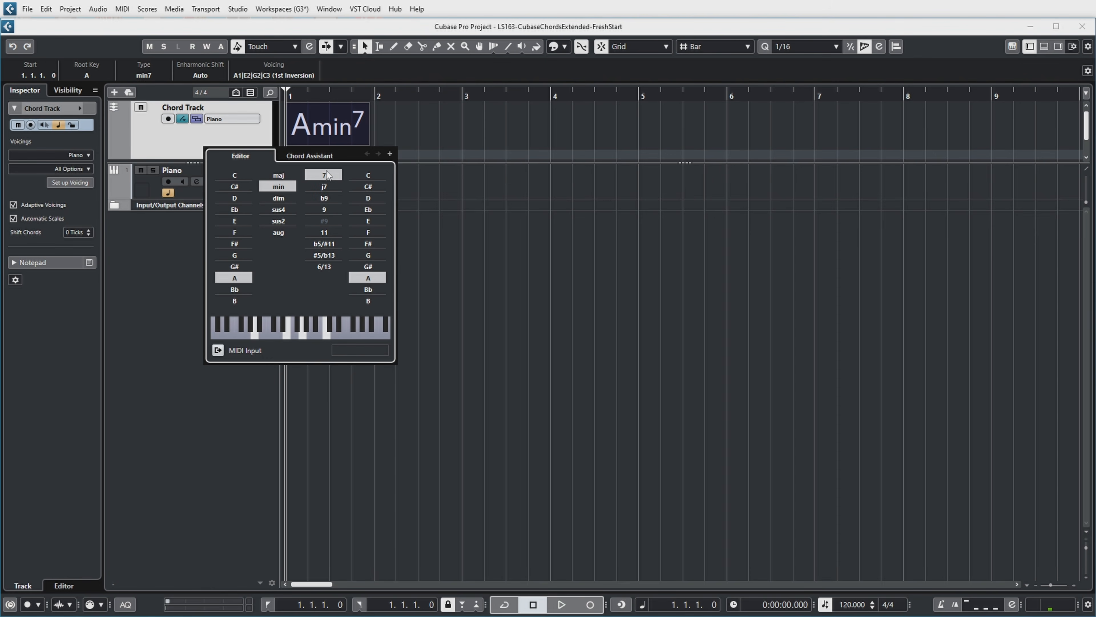
- Add a chord event at bar 2 and view the Chord Assistant's Proximity, Circle of Fifths and List suggestions
{"action": "left_click", "coordinate": [390, 155]}
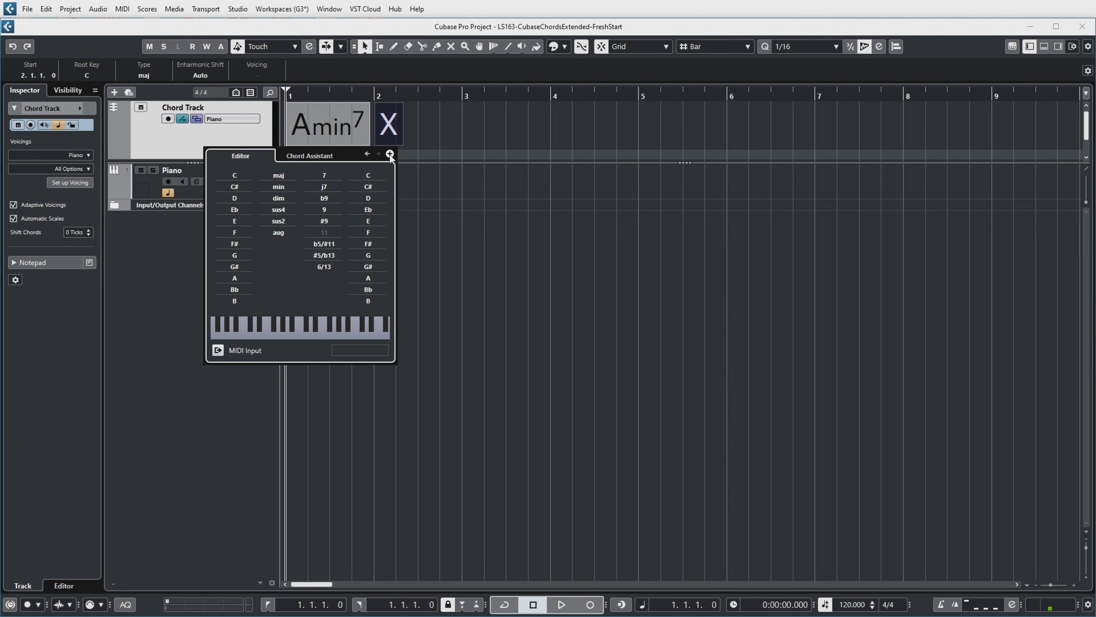
{"action": "left_click", "coordinate": [309, 155]}
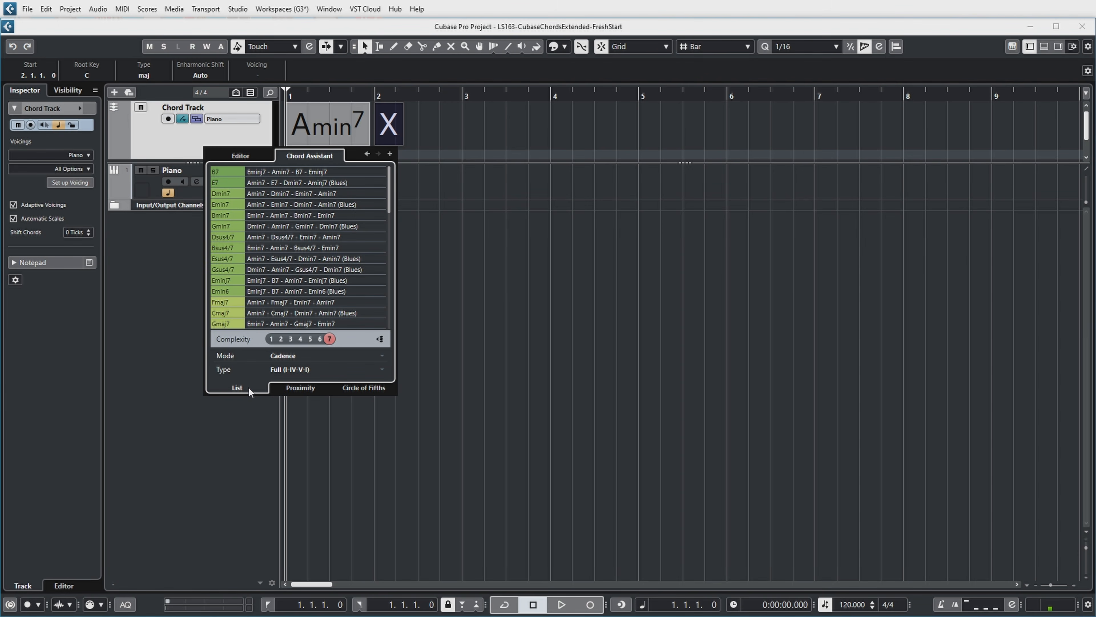
{"action": "left_click", "coordinate": [301, 391]}
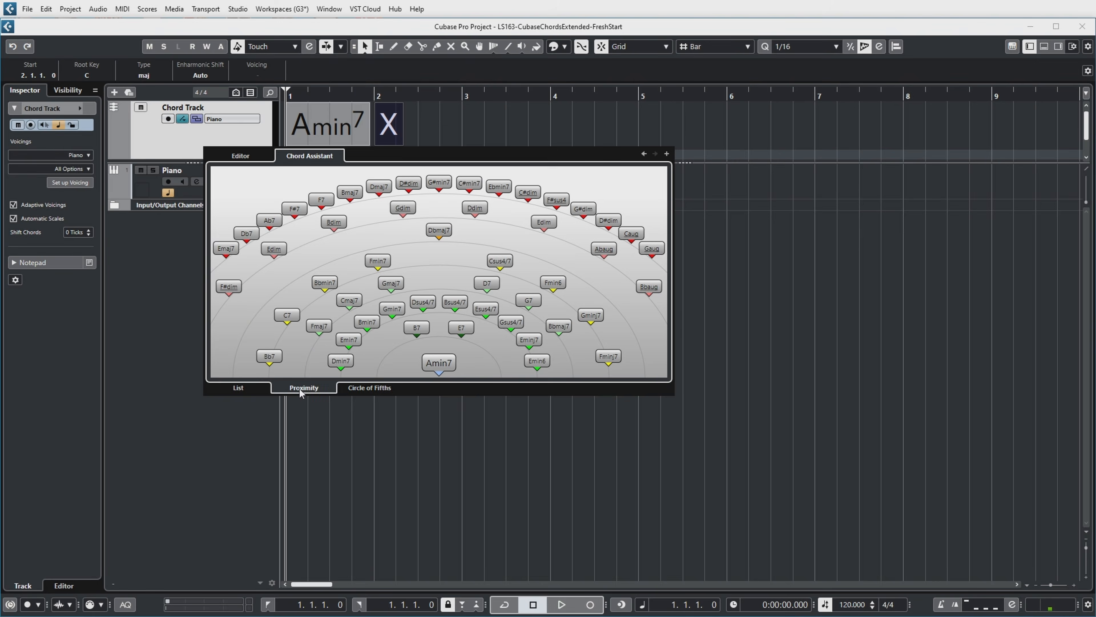
{"action": "left_click", "coordinate": [351, 390]}
{"action": "left_click", "coordinate": [233, 391]}
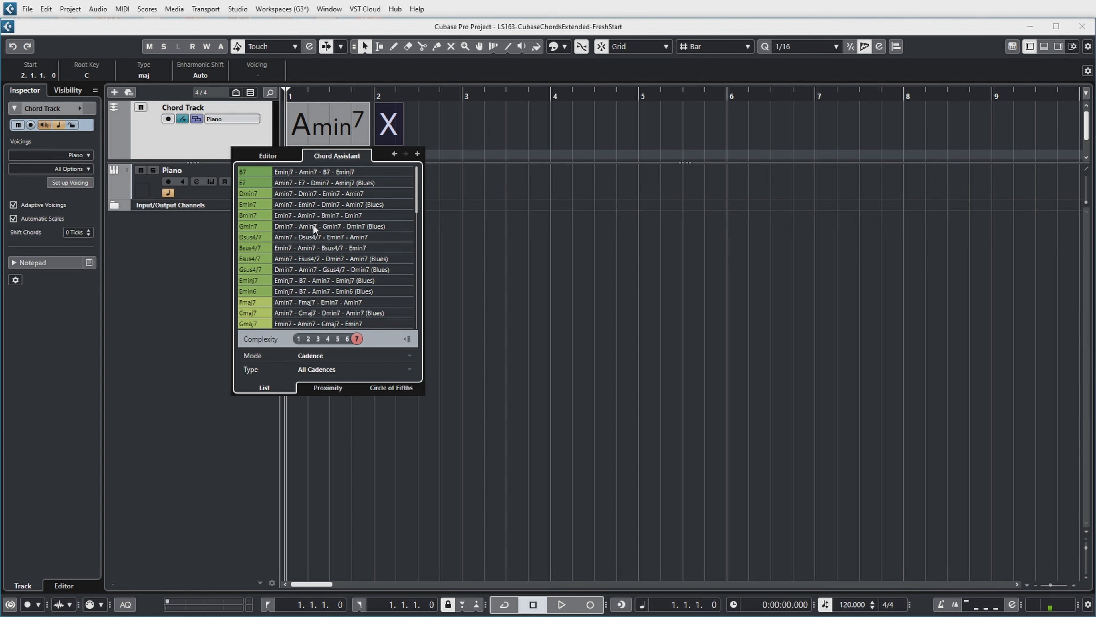
- Try B7, E7, Dmin7 and Emin7 from the suggestions for the bar 2 chord and compare with the bar 1 chord
{"action": "left_click", "coordinate": [254, 174]}
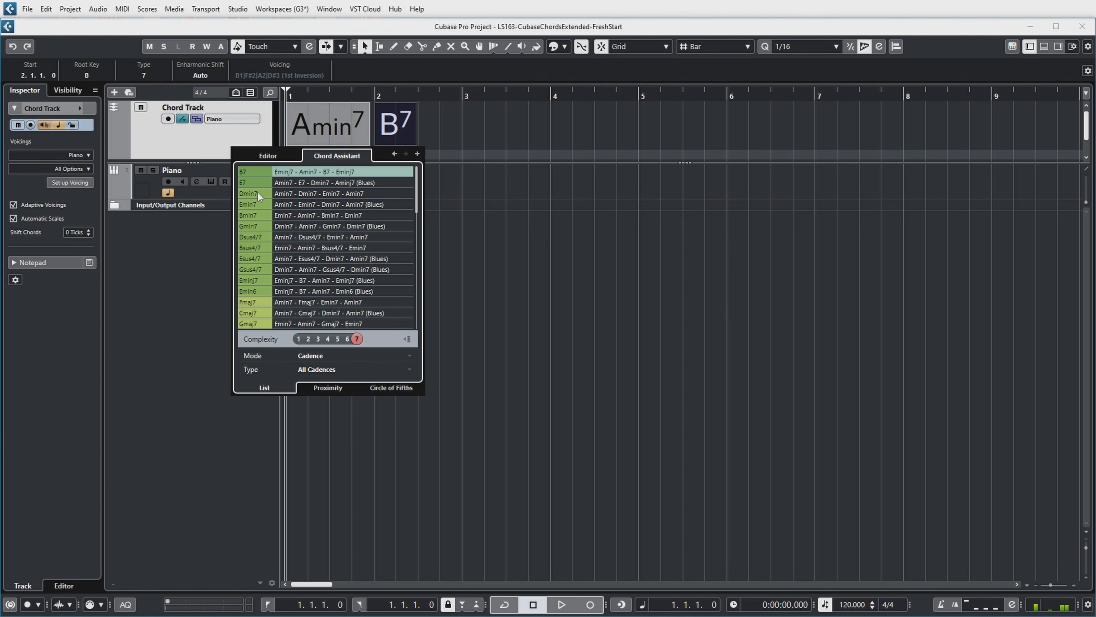
{"action": "left_click", "coordinate": [248, 182]}
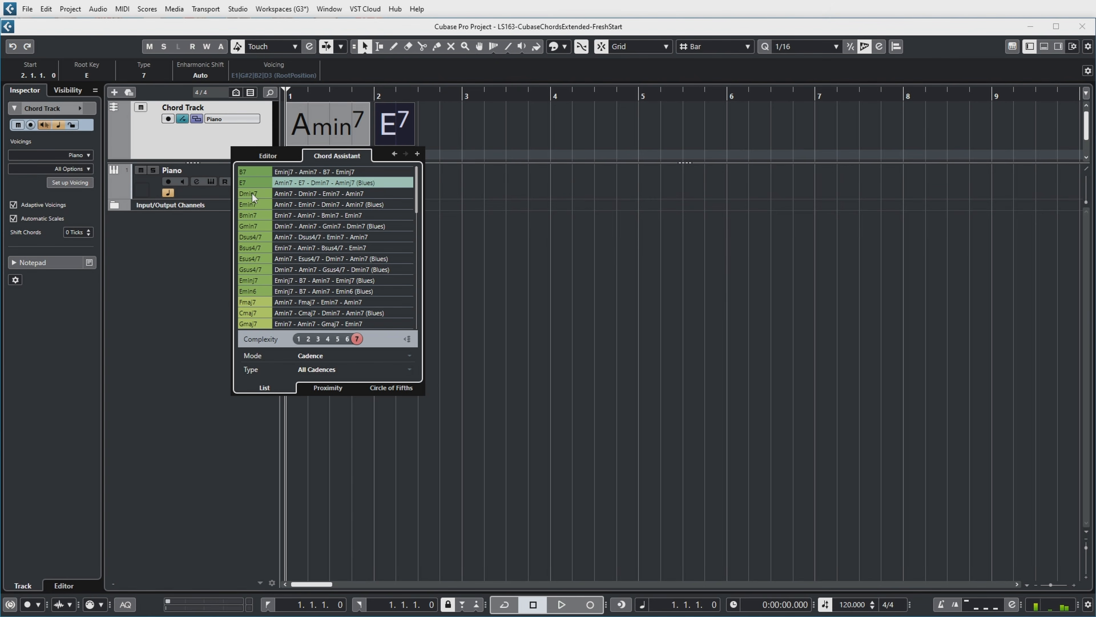
{"action": "left_click", "coordinate": [252, 193]}
{"action": "left_click", "coordinate": [248, 204]}
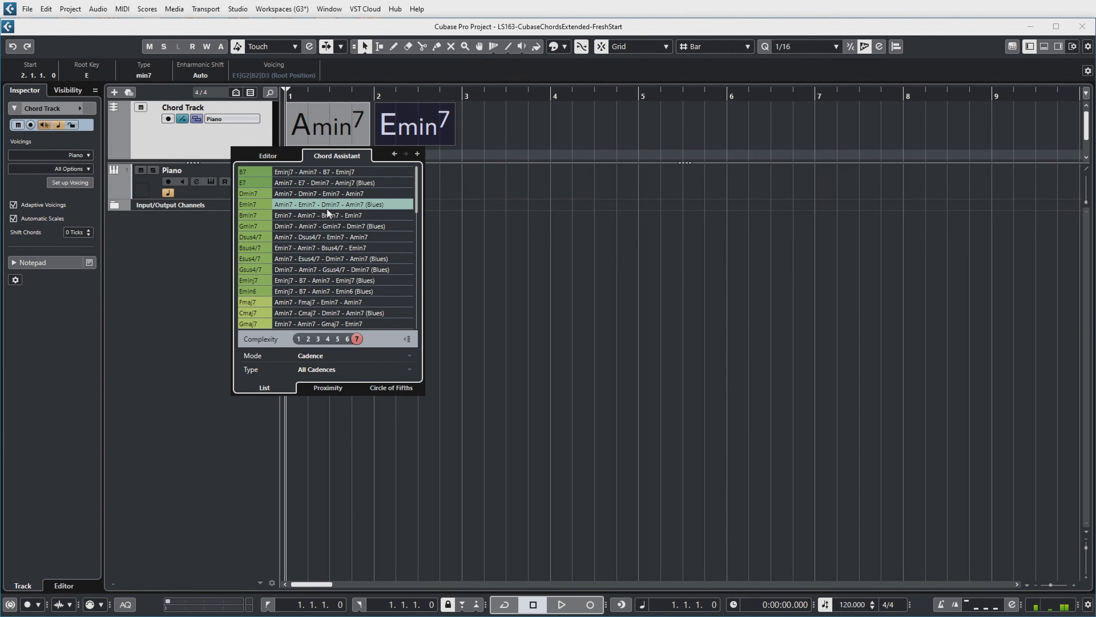
{"action": "left_click", "coordinate": [394, 154]}
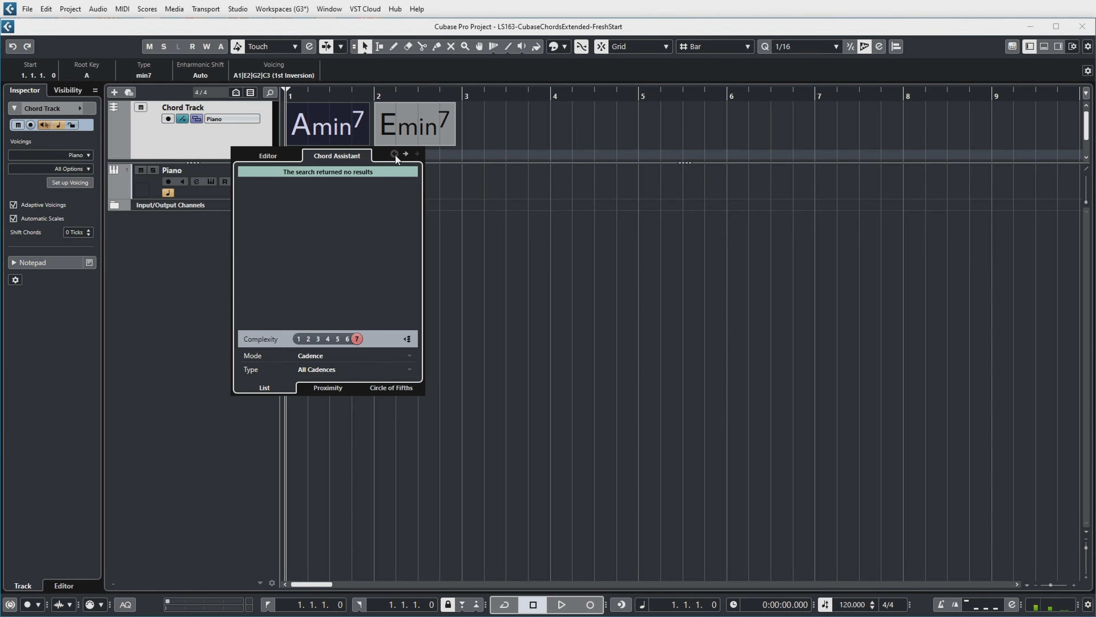
{"action": "left_click", "coordinate": [406, 155]}
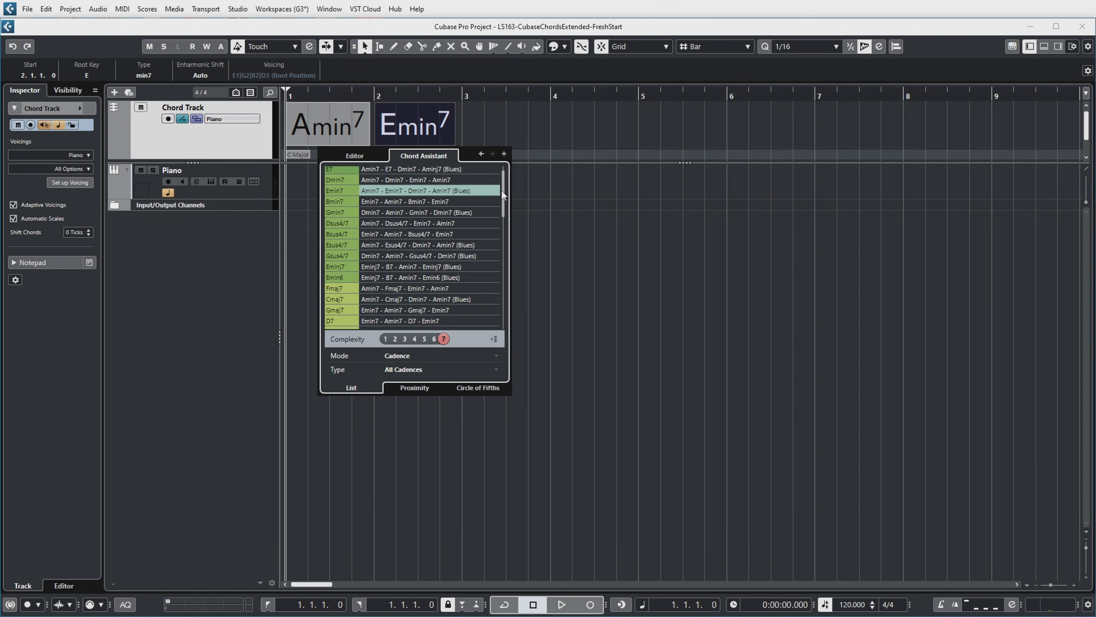
- Try the distant suggestion Cmaj7/#5 for the bar 2 chord and compare it with the bar 1 chord
{"action": "left_click_drag", "start_coordinate": [502, 191], "coordinate": [485, 318]}
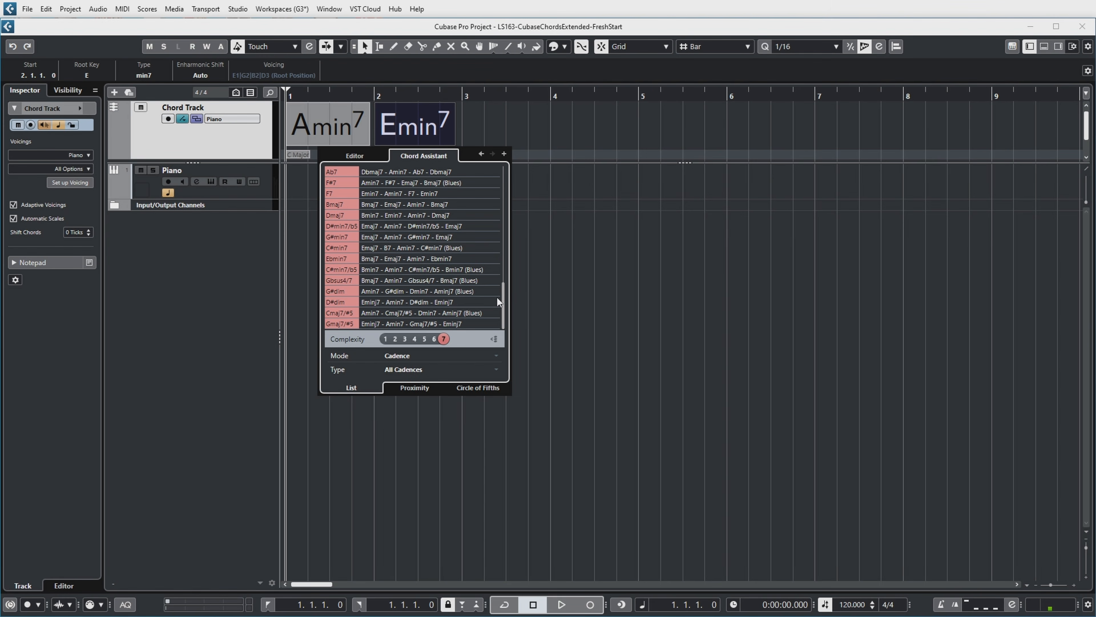
{"action": "left_click_drag", "start_coordinate": [502, 301], "coordinate": [503, 228]}
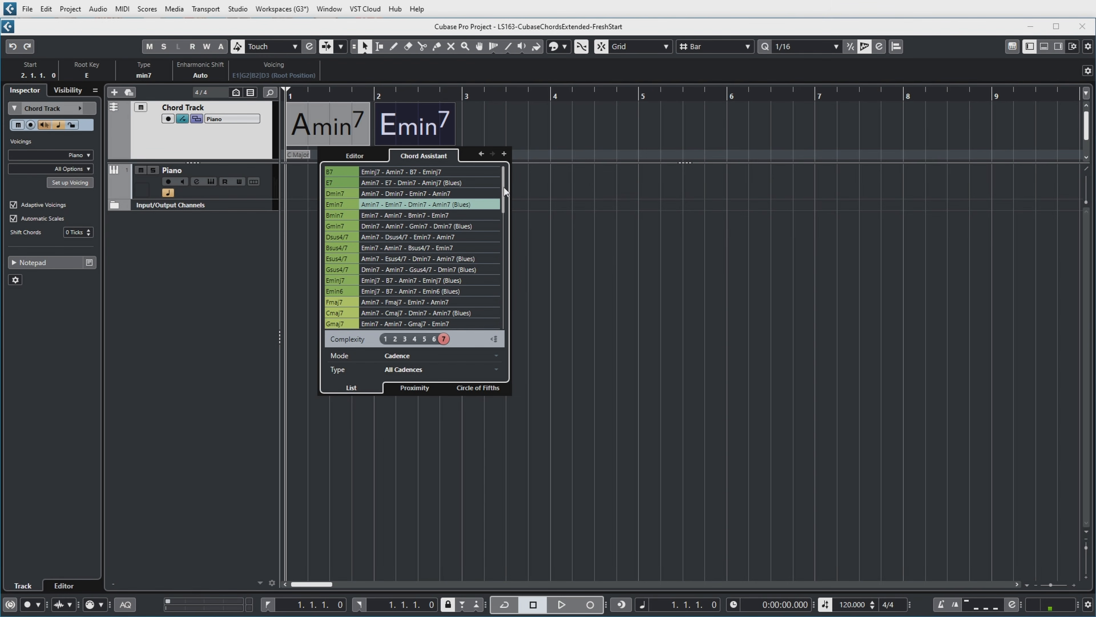
{"action": "left_click_drag", "start_coordinate": [503, 187], "coordinate": [490, 304]}
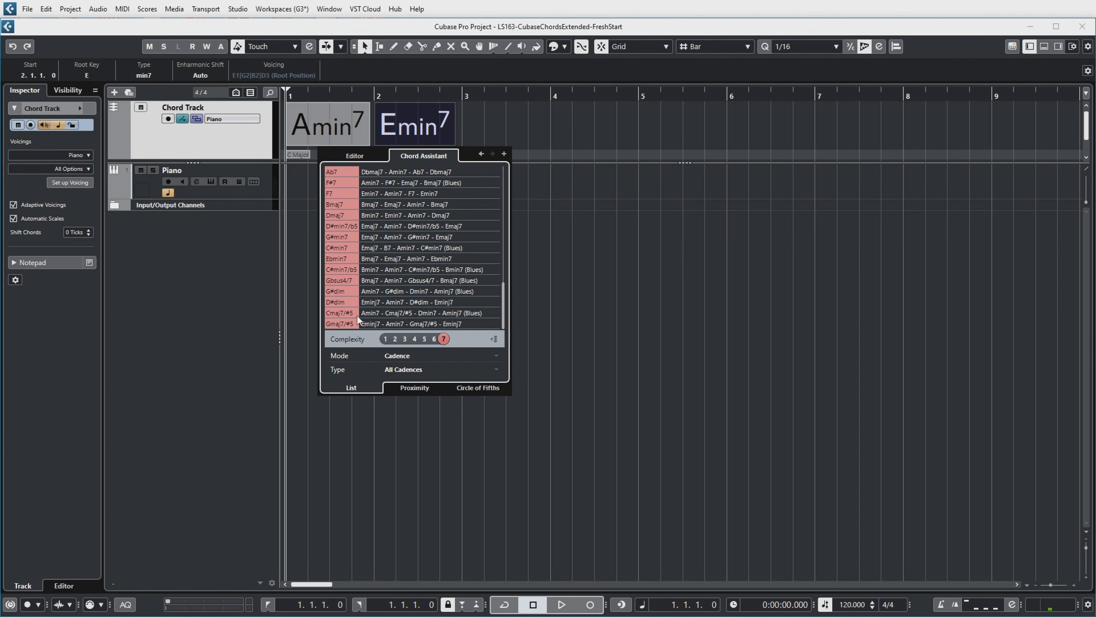
{"action": "left_click", "coordinate": [332, 314]}
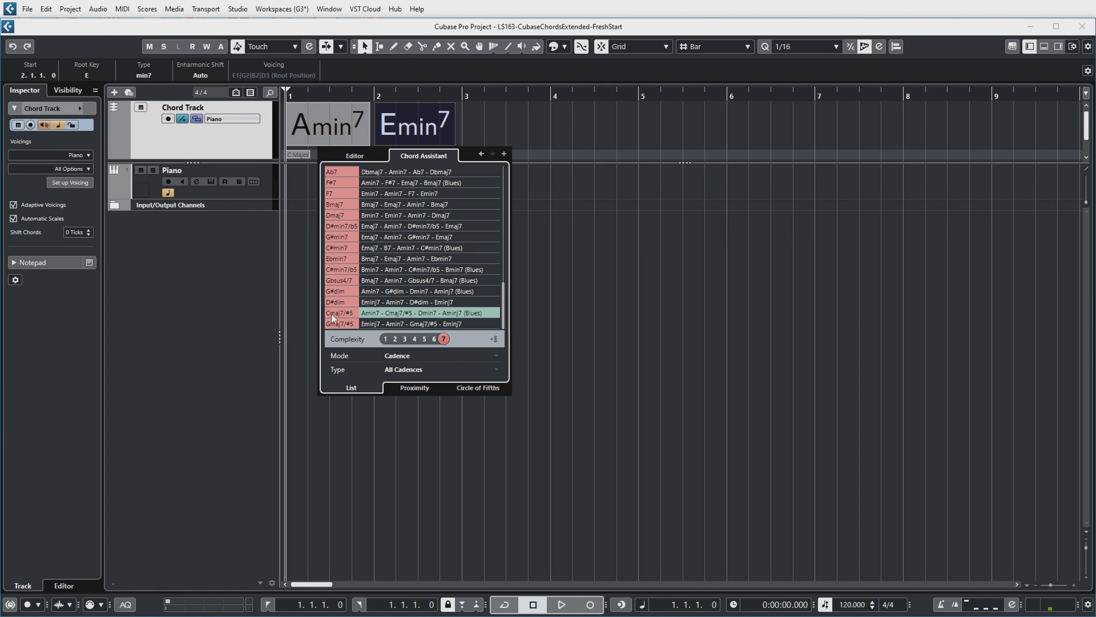
{"action": "left_click", "coordinate": [481, 154]}
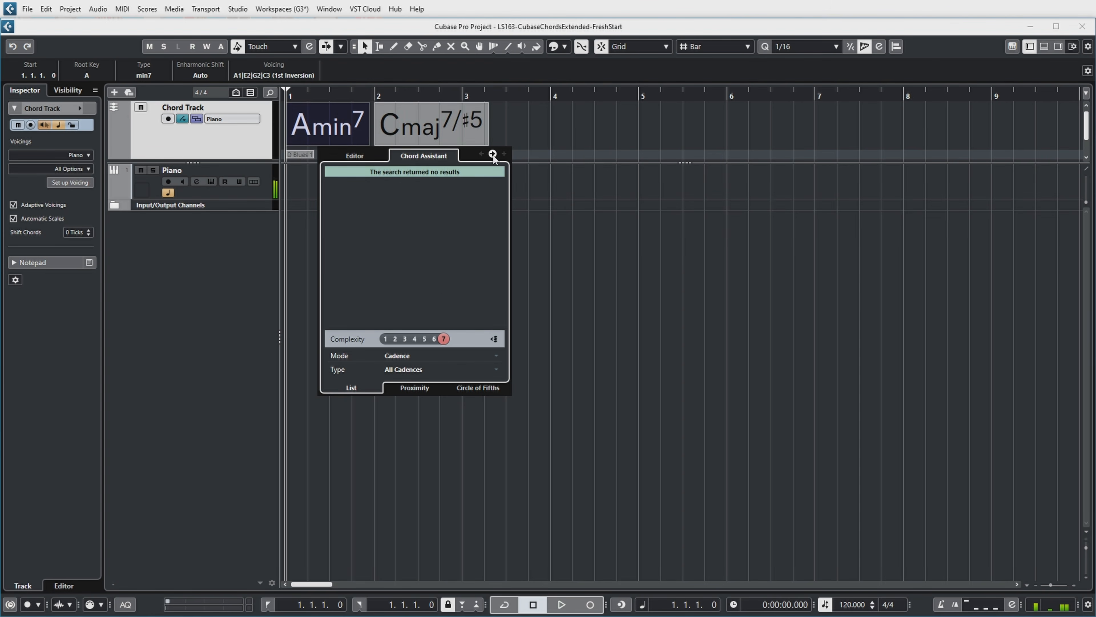
{"action": "left_click", "coordinate": [493, 154]}
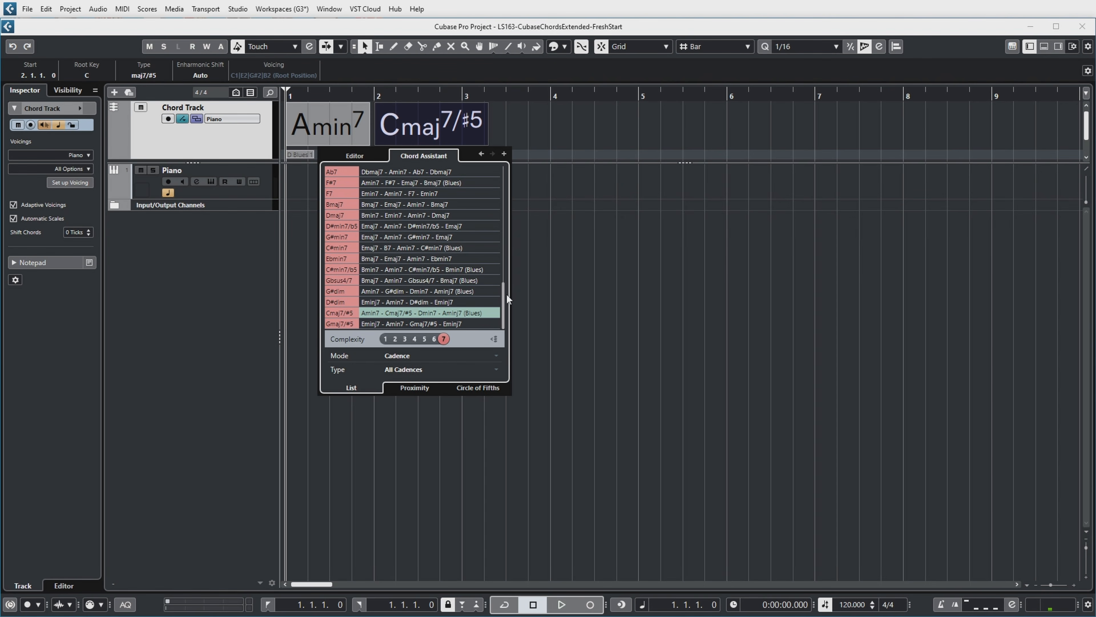
- Limit the chord suggestions to complexity 1 and assign E7 to the bar 2 chord
{"action": "left_click_drag", "start_coordinate": [503, 297], "coordinate": [505, 180]}
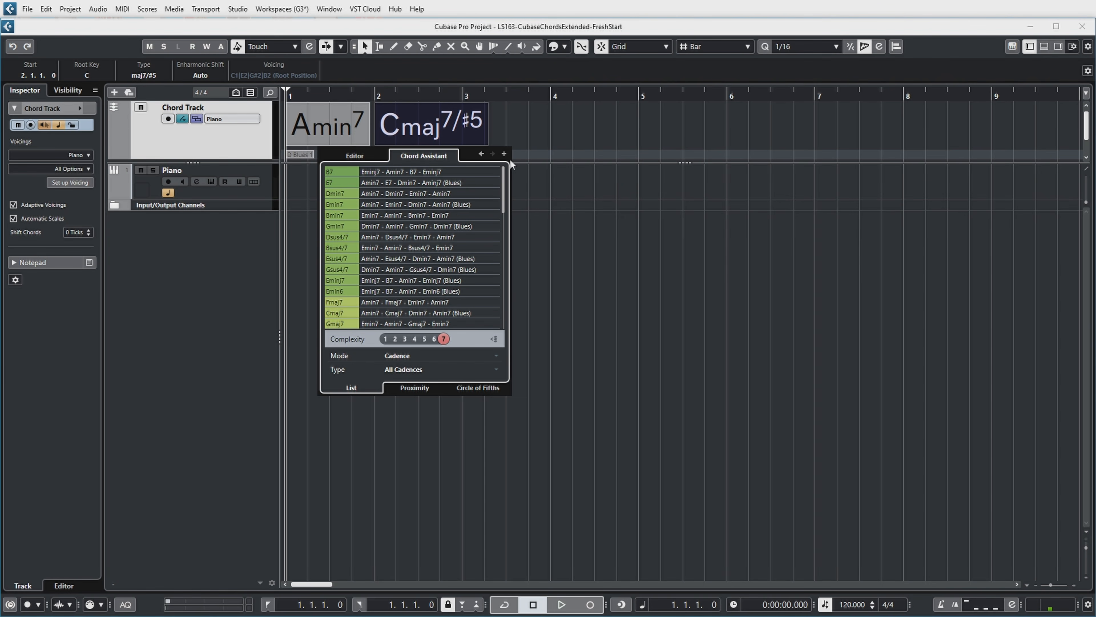
{"action": "left_click", "coordinate": [444, 339]}
{"action": "left_click", "coordinate": [385, 339]}
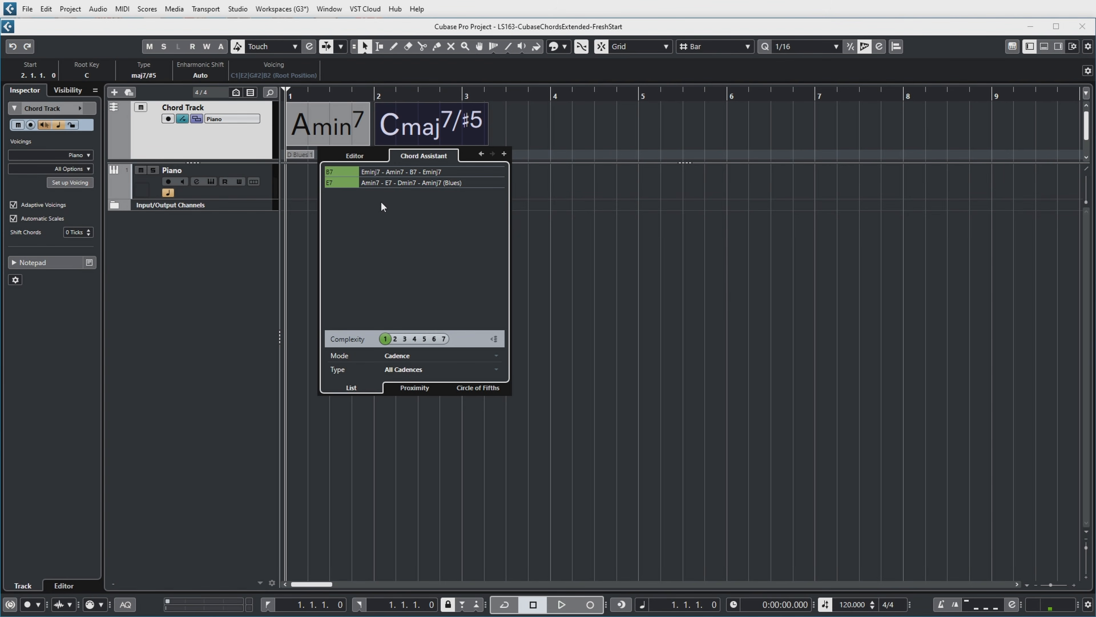
{"action": "left_click", "coordinate": [383, 184]}
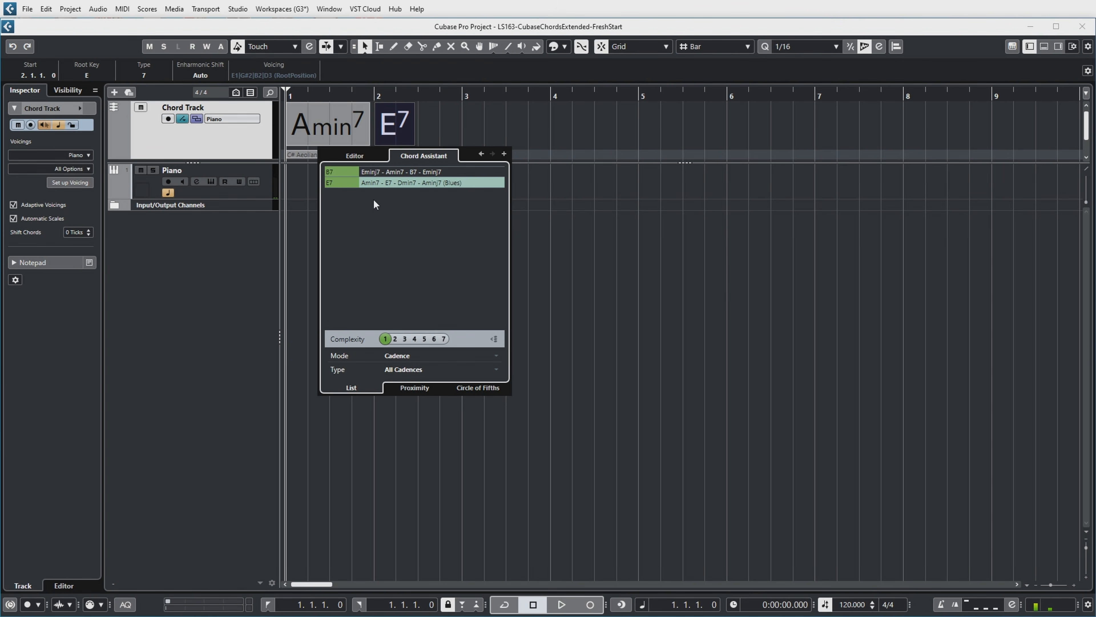
- Switch the suggestion mode to Common Notes, try C, F and A, and assign Cmin to the bar 2 chord
{"action": "left_click", "coordinate": [496, 357]}
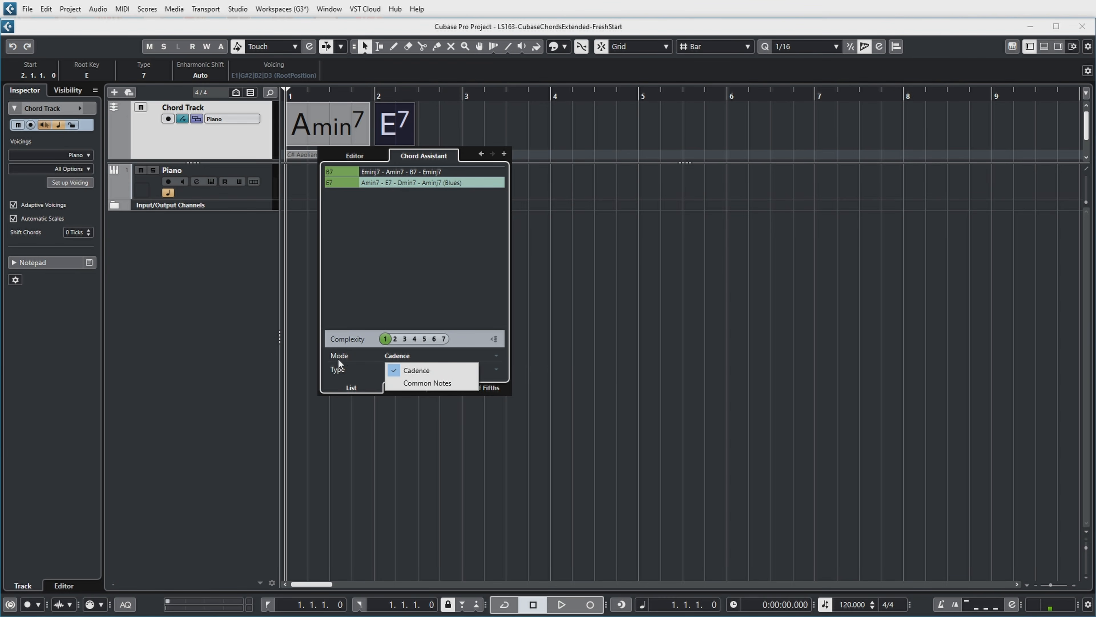
{"action": "left_click", "coordinate": [417, 383]}
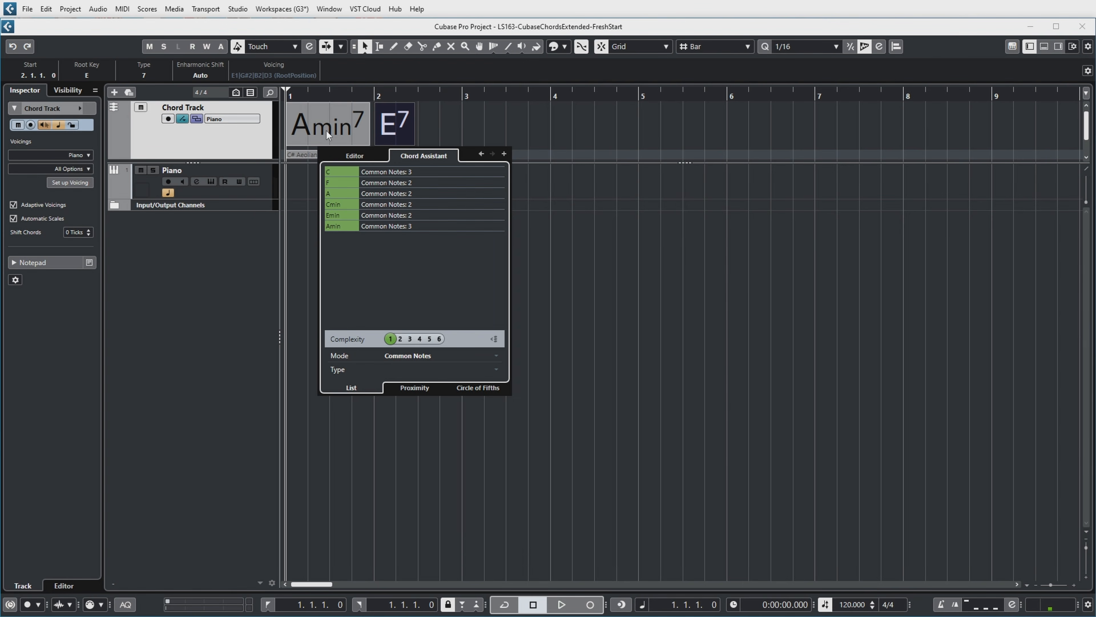
{"action": "left_click", "coordinate": [337, 172]}
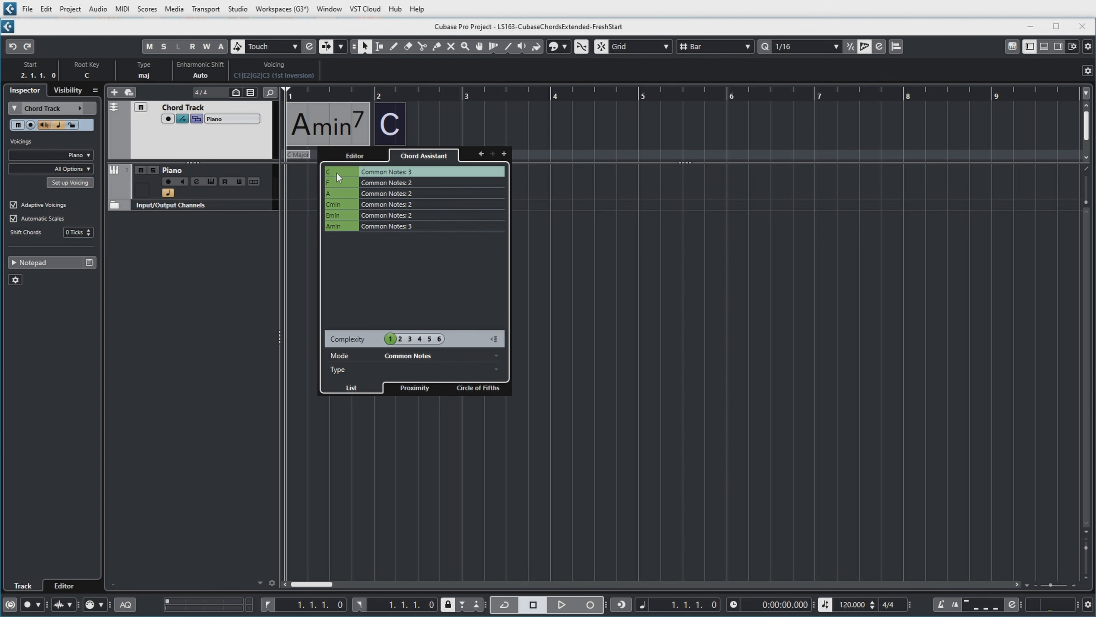
{"action": "left_click", "coordinate": [340, 183]}
{"action": "left_click", "coordinate": [340, 193]}
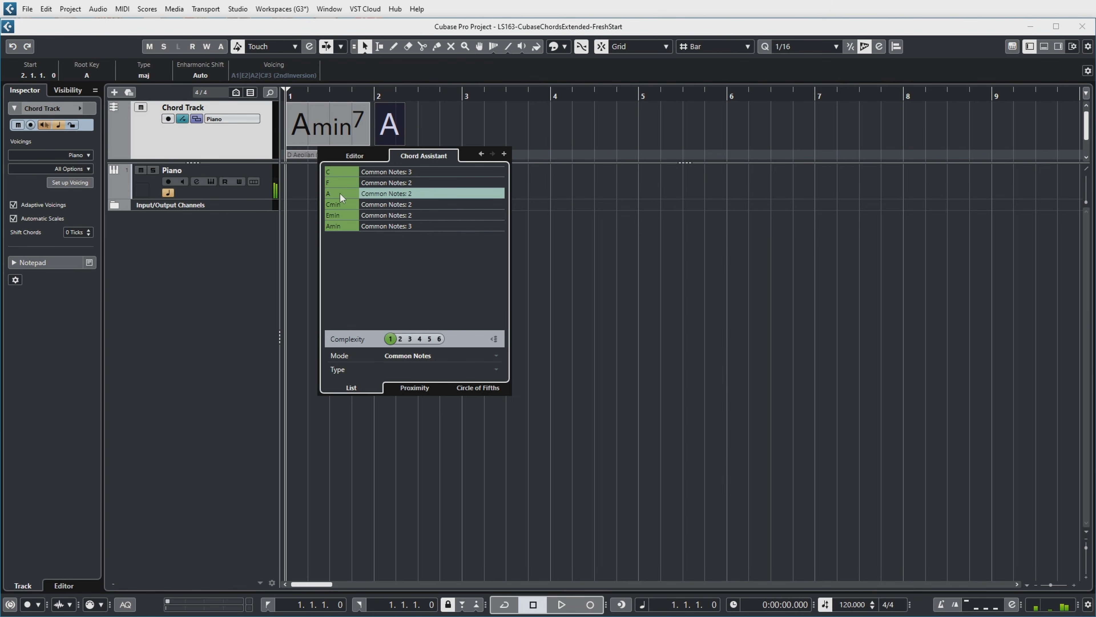
{"action": "left_click", "coordinate": [341, 203]}
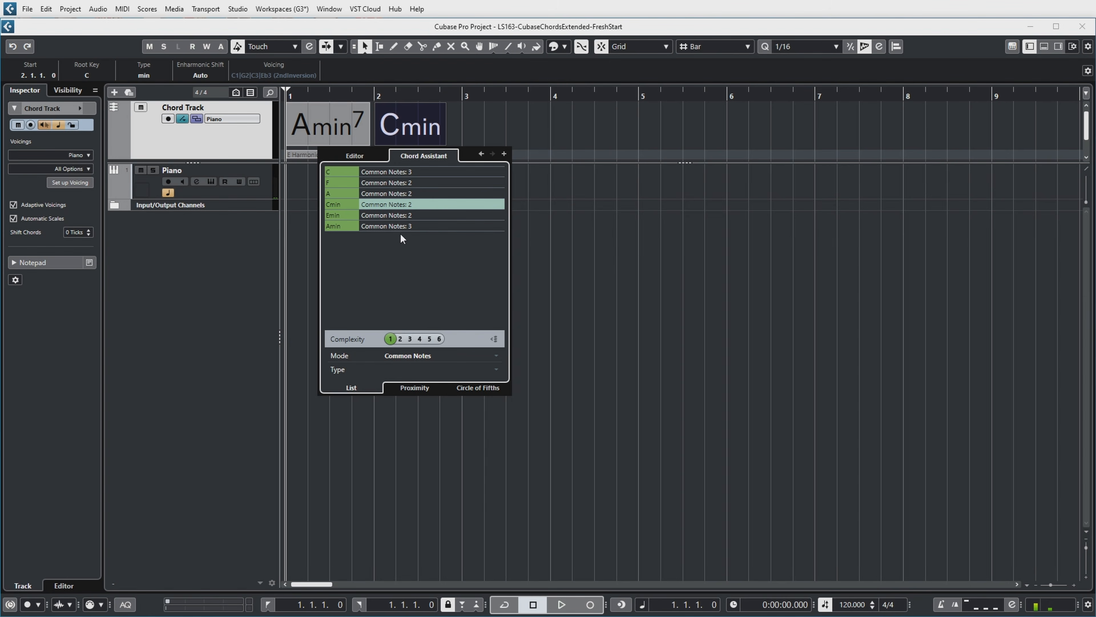
- Set the Chord Assistant's mode to Cadence with the type All Cadences
{"action": "left_click", "coordinate": [496, 355]}
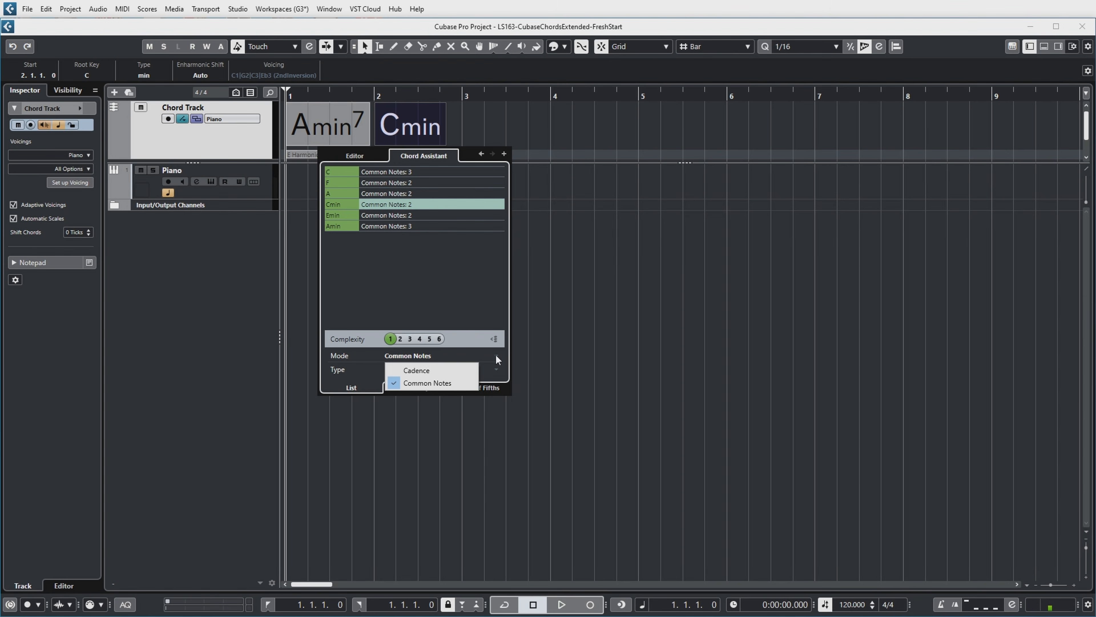
{"action": "left_click", "coordinate": [432, 367]}
{"action": "left_click", "coordinate": [497, 371]}
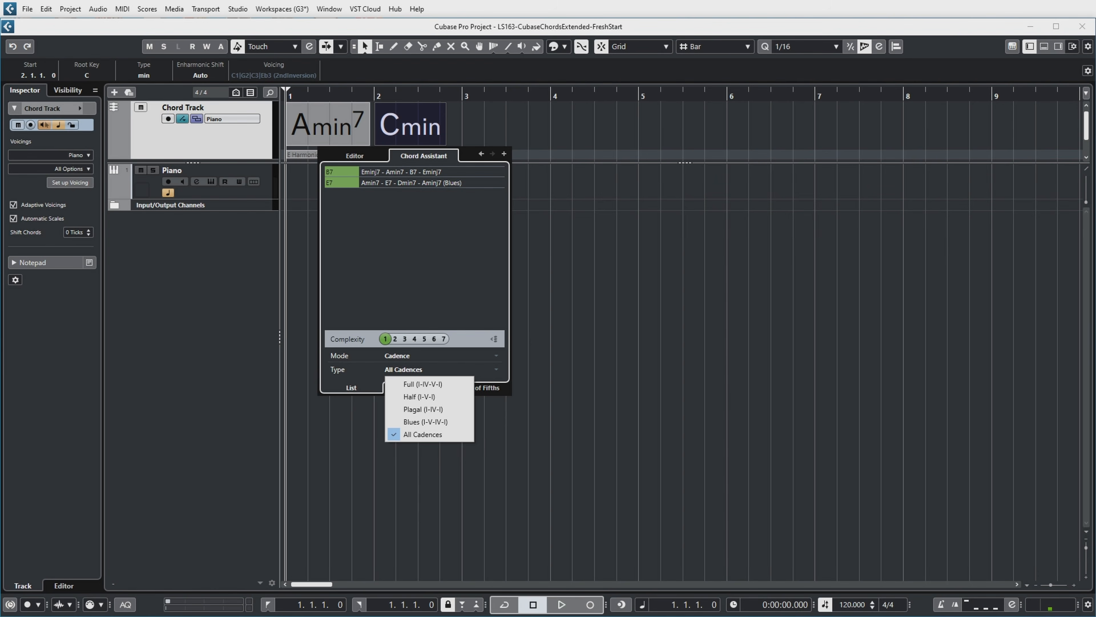
{"action": "left_click", "coordinate": [444, 435]}
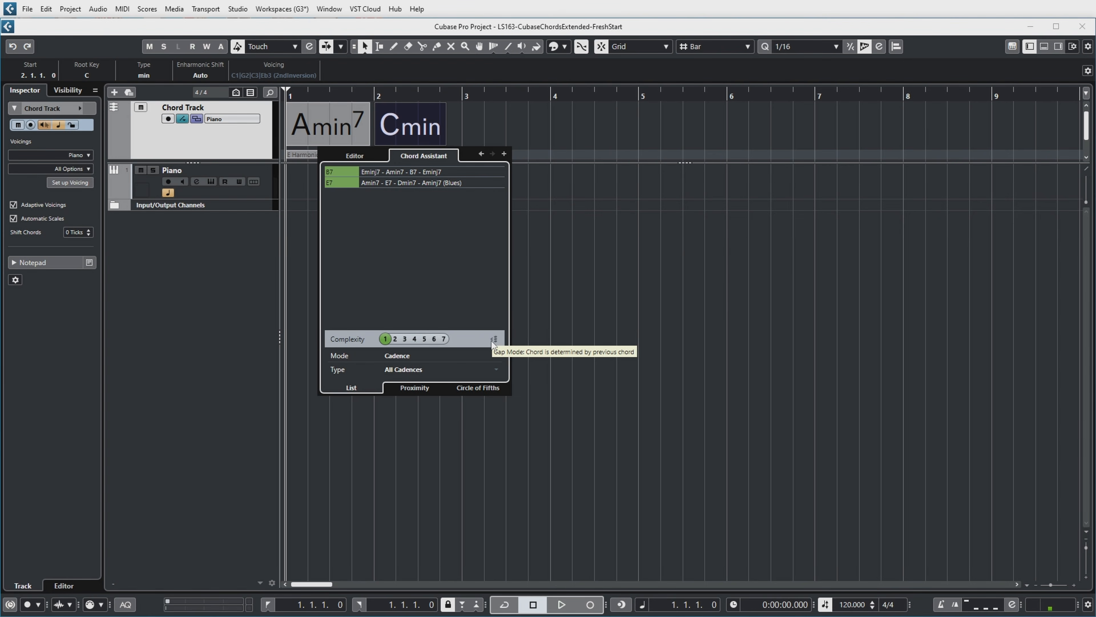
- Close the chord editor, move the Cmin chord to bar 3 and draw an empty chord event at bar 2
{"action": "left_click", "coordinate": [414, 136]}
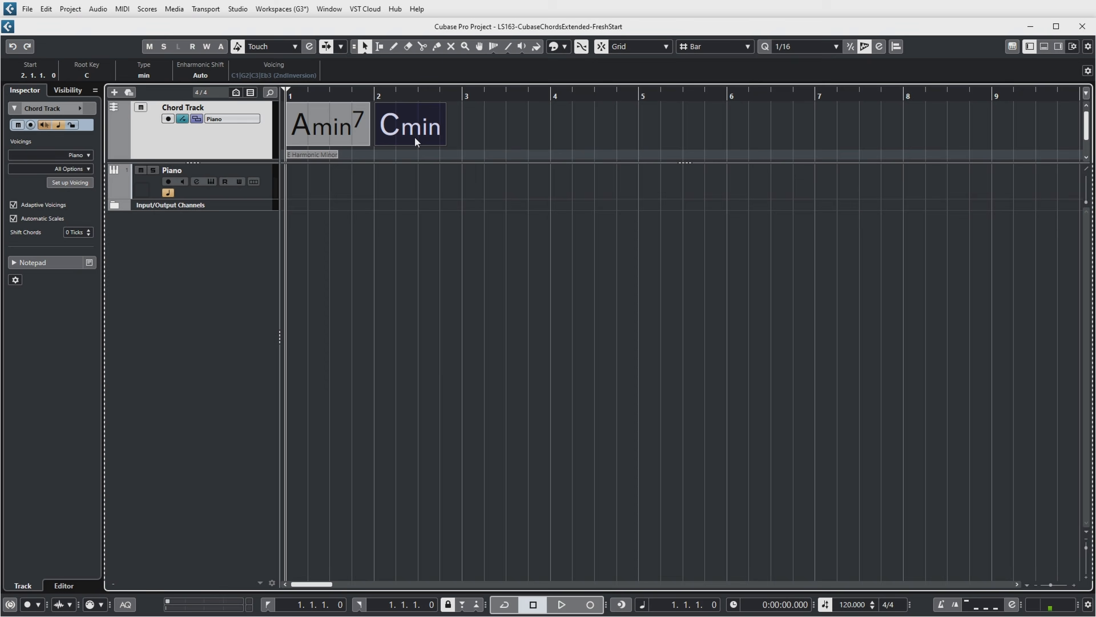
{"action": "left_click_drag", "start_coordinate": [416, 142], "coordinate": [487, 135]}
{"action": "right_click", "coordinate": [446, 202]}
{"action": "left_click", "coordinate": [474, 200]}
{"action": "left_click", "coordinate": [384, 129]}
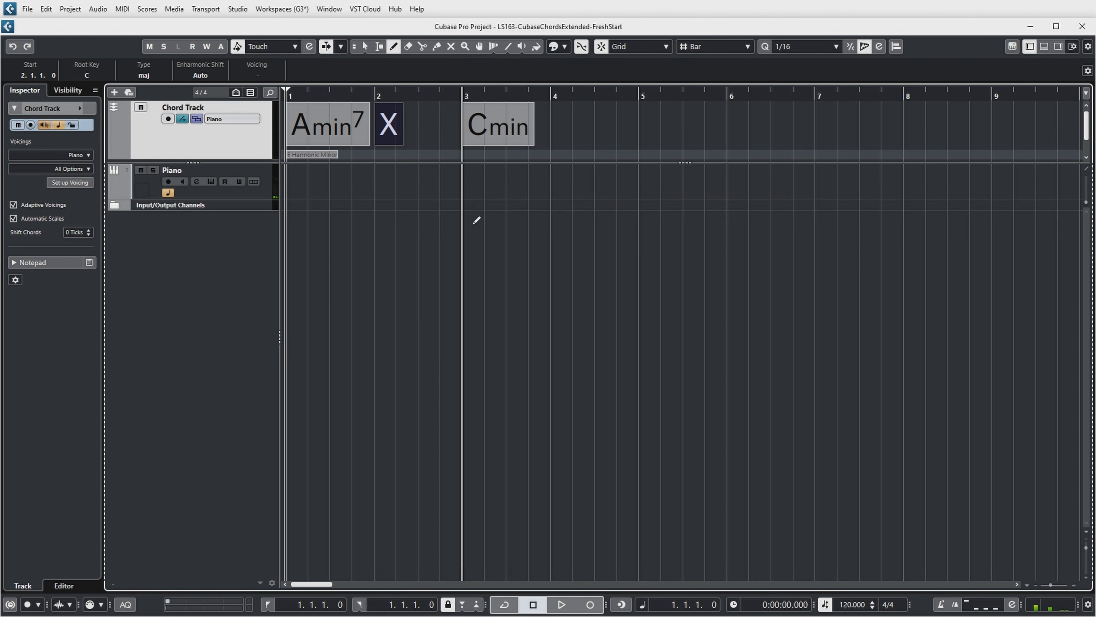
- Open the Chord Assistant for the empty chord at bar 2 and compare its suggestions with gap mode on and off
{"action": "key", "text": "1"}
{"action": "double_click", "coordinate": [386, 131]}
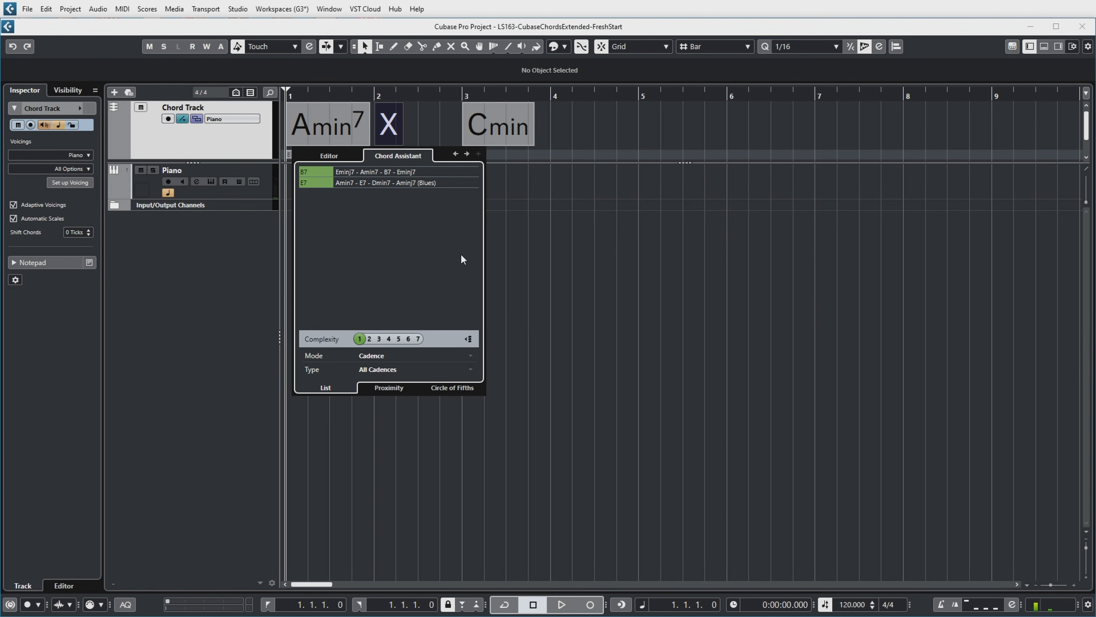
{"action": "left_click", "coordinate": [469, 340]}
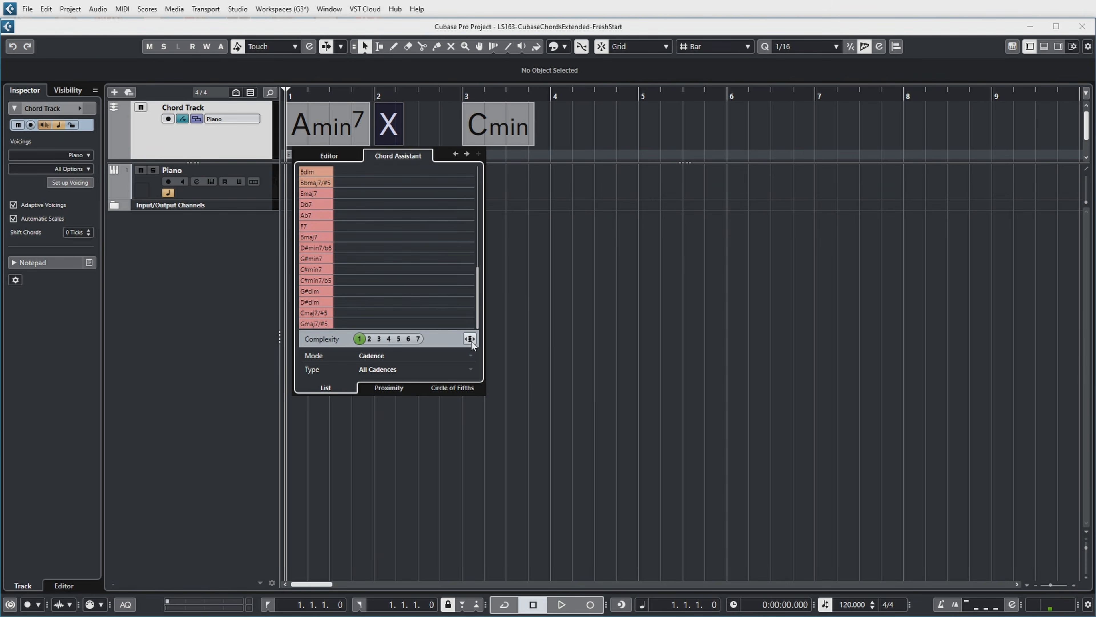
{"action": "left_click", "coordinate": [470, 339]}
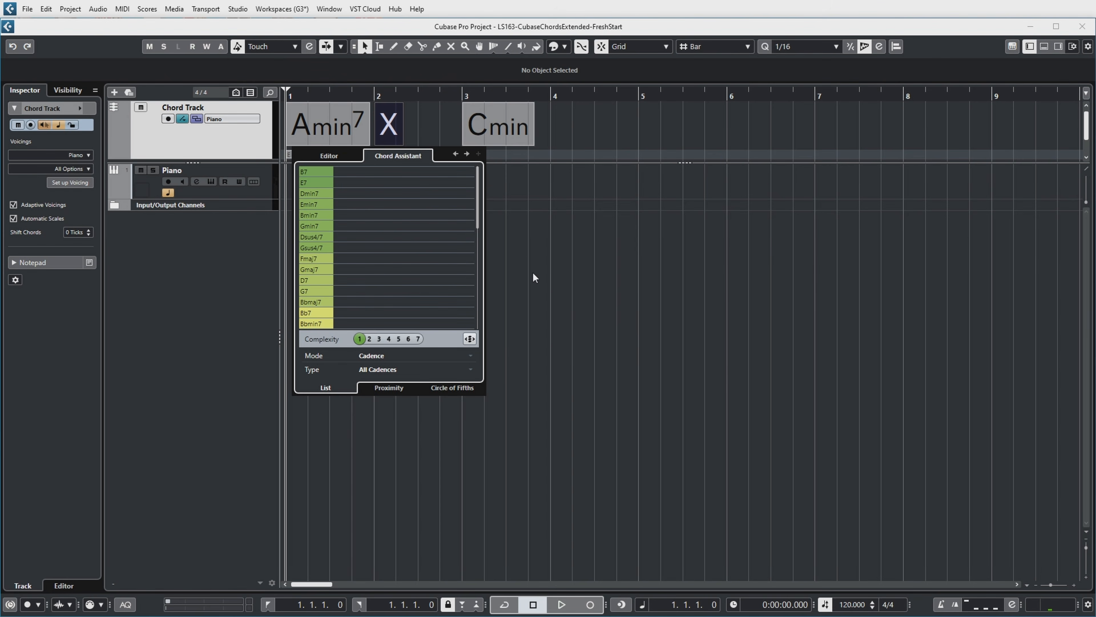
{"action": "left_click", "coordinate": [469, 340]}
{"action": "left_click", "coordinate": [470, 340]}
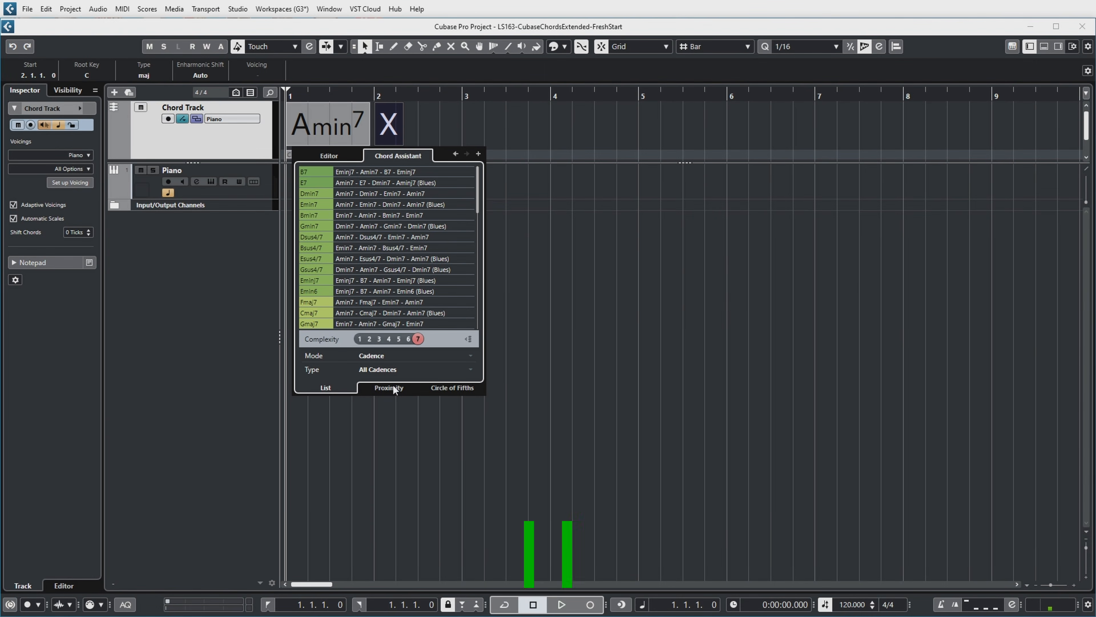
- Show the Proximity suggestions and try B7, E7, Gmin7 and D#dim for the bar 2 chord
{"action": "left_click", "coordinate": [388, 388]}
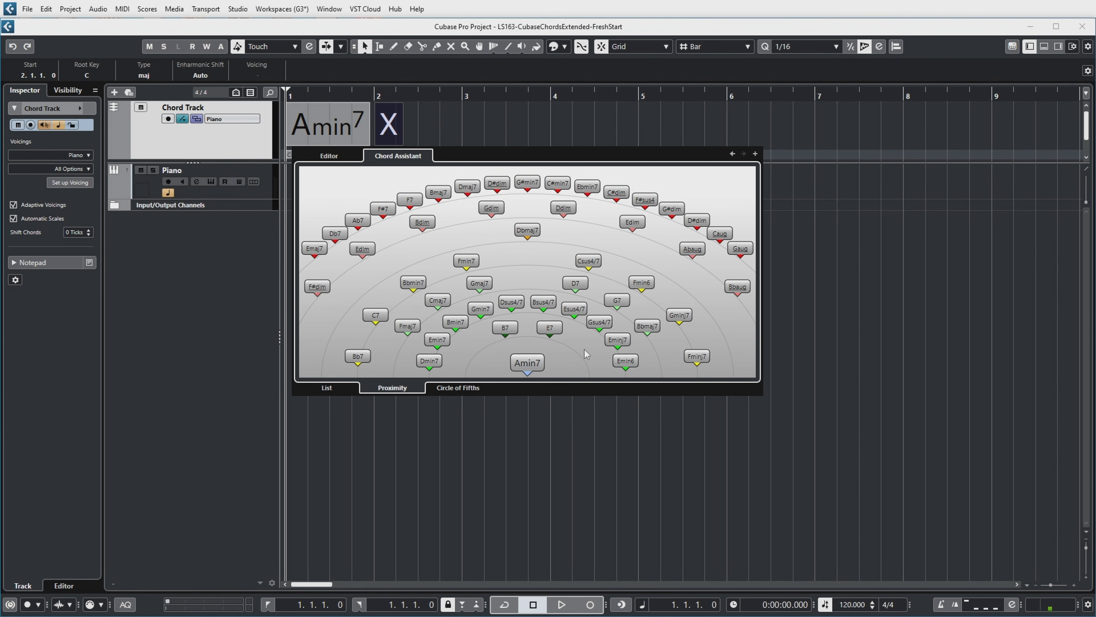
{"action": "left_click", "coordinate": [325, 388]}
{"action": "left_click", "coordinate": [387, 391]}
{"action": "left_click", "coordinate": [505, 329]}
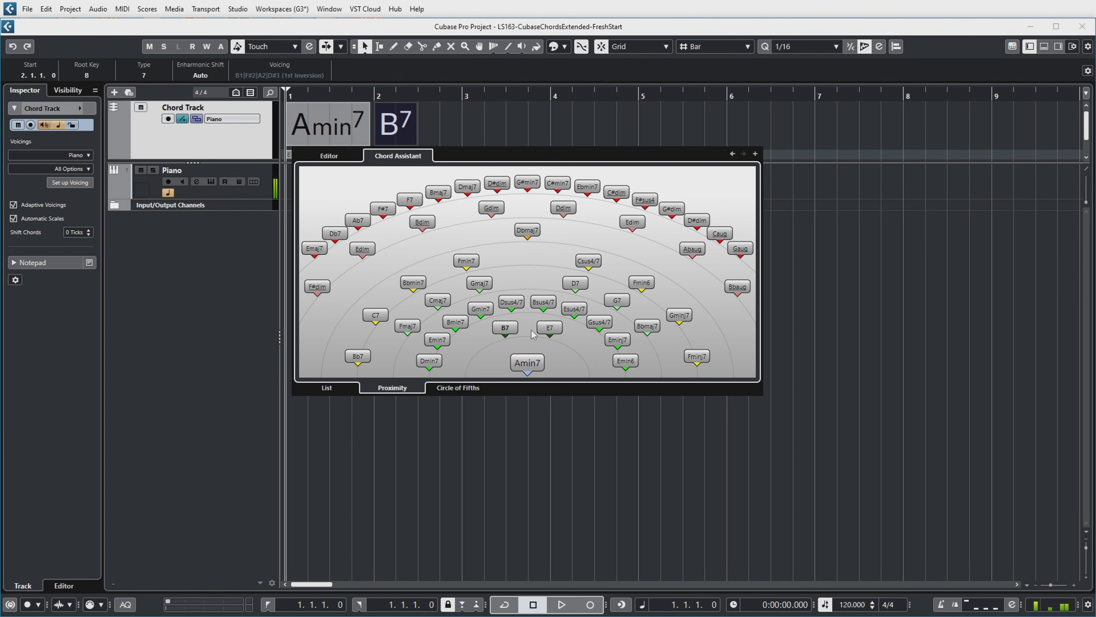
{"action": "left_click", "coordinate": [550, 330]}
{"action": "left_click", "coordinate": [485, 310]}
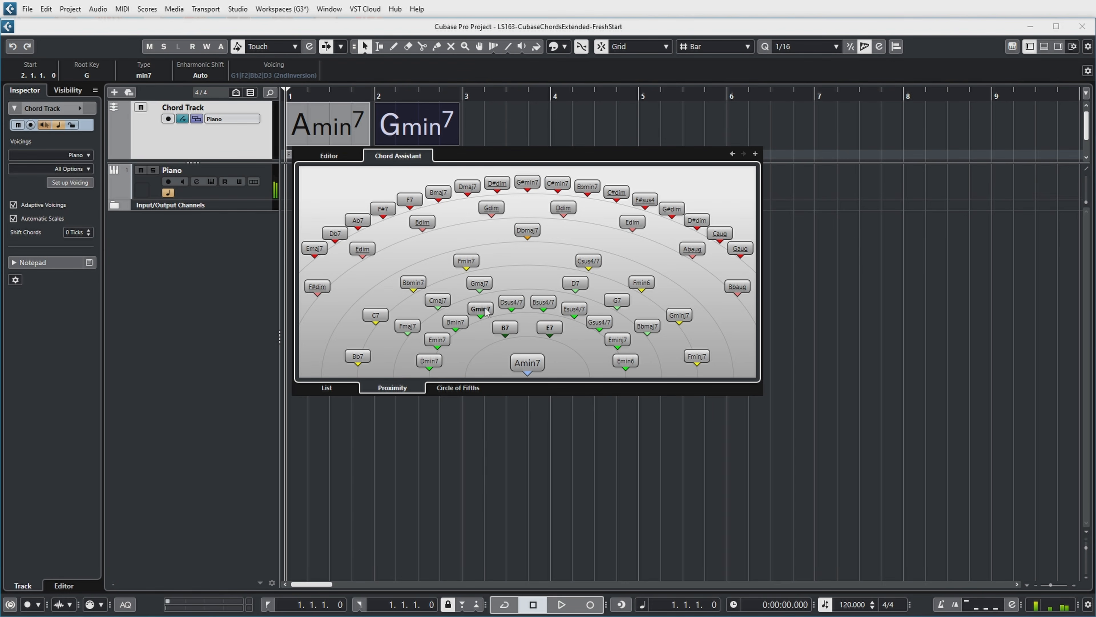
{"action": "left_click", "coordinate": [495, 186]}
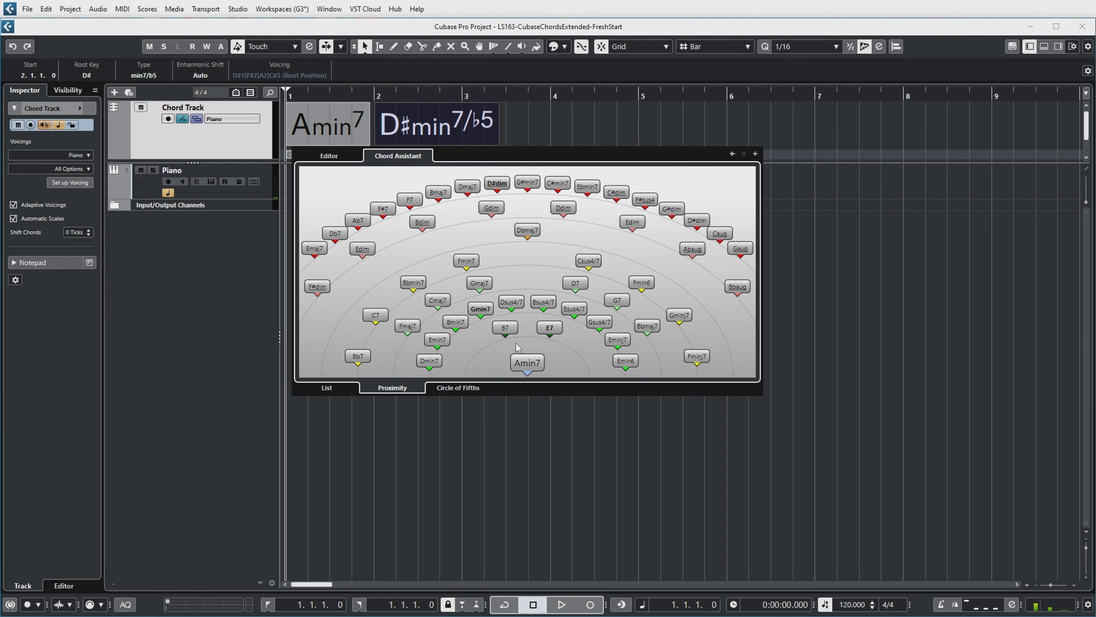
- Try B7 and E7 again, assign Gmin7 to bar 2 and compare the List and Proximity suggestions
{"action": "left_click", "coordinate": [502, 330]}
{"action": "left_click", "coordinate": [543, 331]}
{"action": "left_click", "coordinate": [481, 309]}
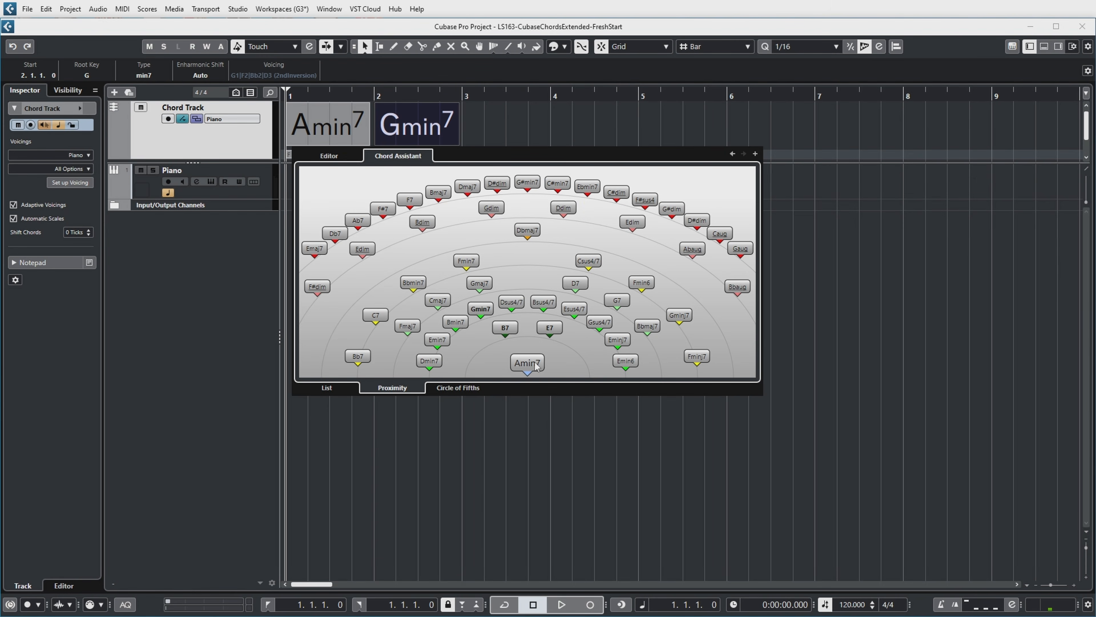
{"action": "left_click", "coordinate": [327, 387]}
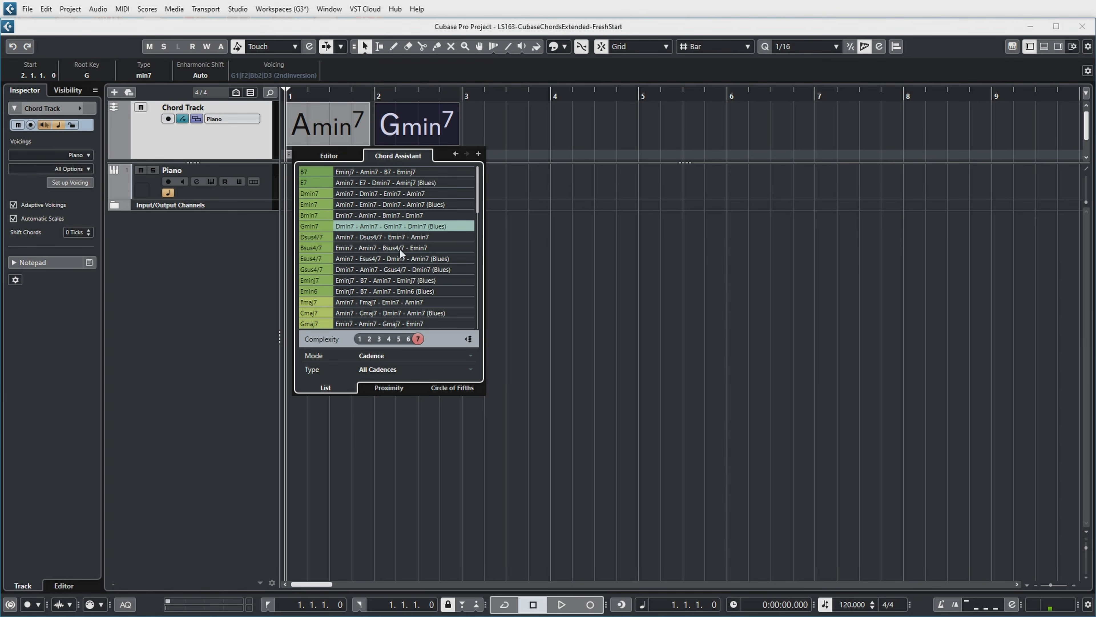
{"action": "left_click", "coordinate": [388, 388]}
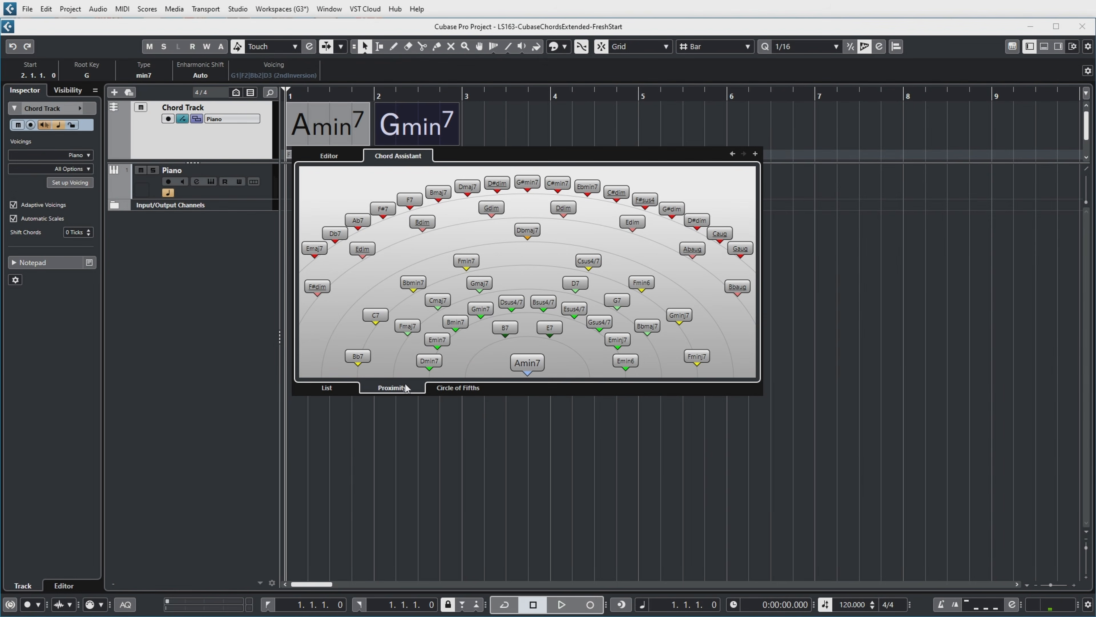
- Show the Circle of Fifths and switch it to Minor and back to Major
{"action": "left_click", "coordinate": [460, 387]}
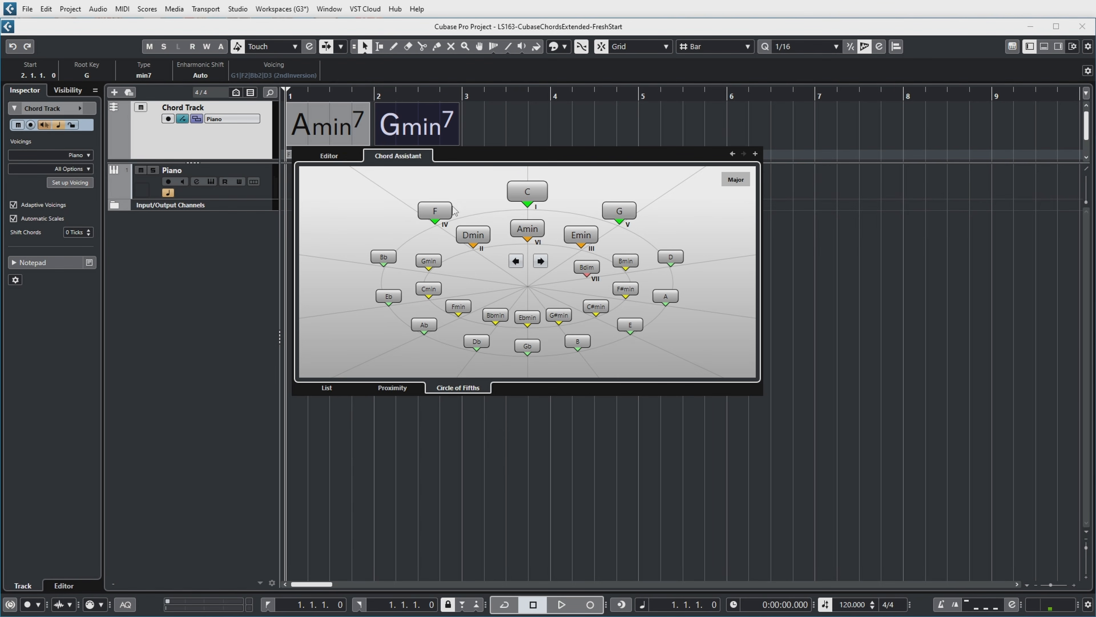
{"action": "left_click", "coordinate": [736, 181]}
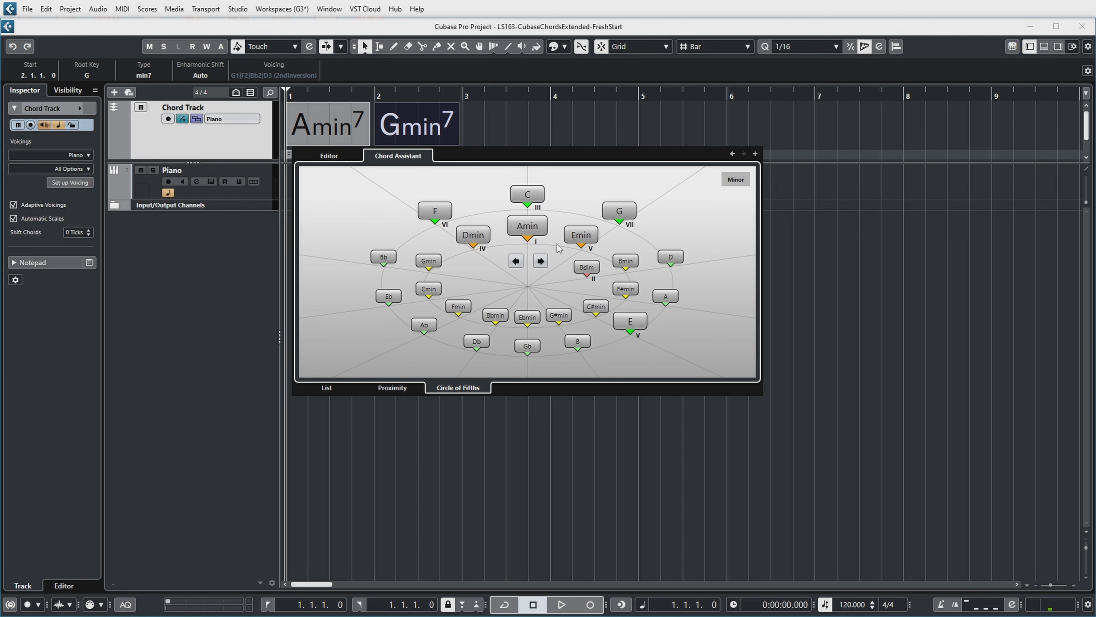
{"action": "left_click", "coordinate": [734, 180]}
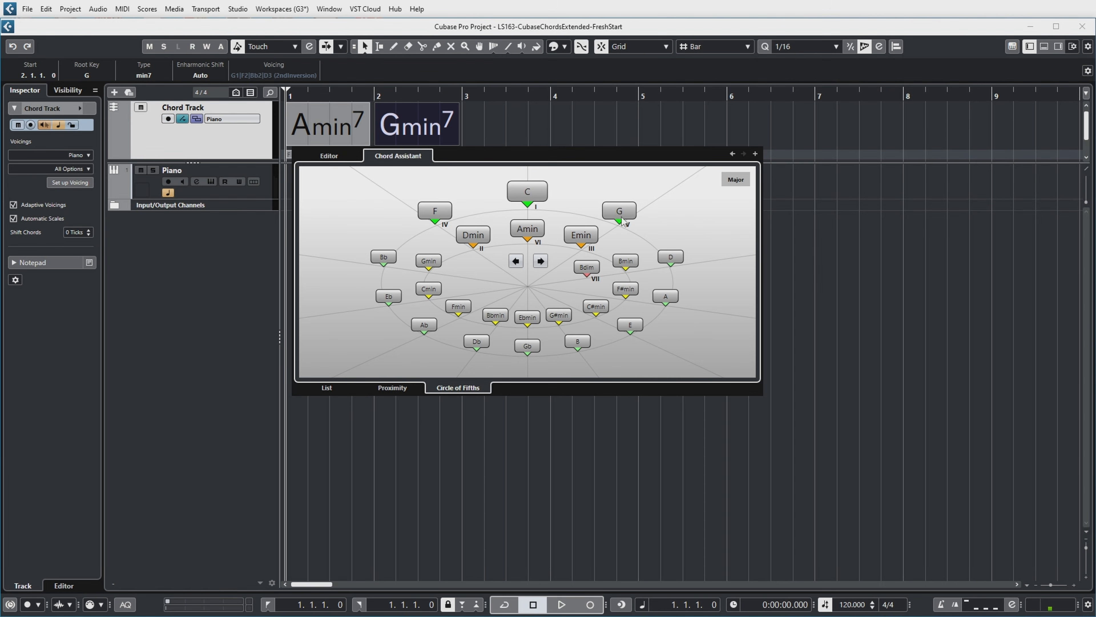
- Rotate the Circle of Fifths to G and try D, Bmin, F#dim, F#min and A for bar 2
{"action": "left_click", "coordinate": [541, 261]}
{"action": "left_click", "coordinate": [625, 214]}
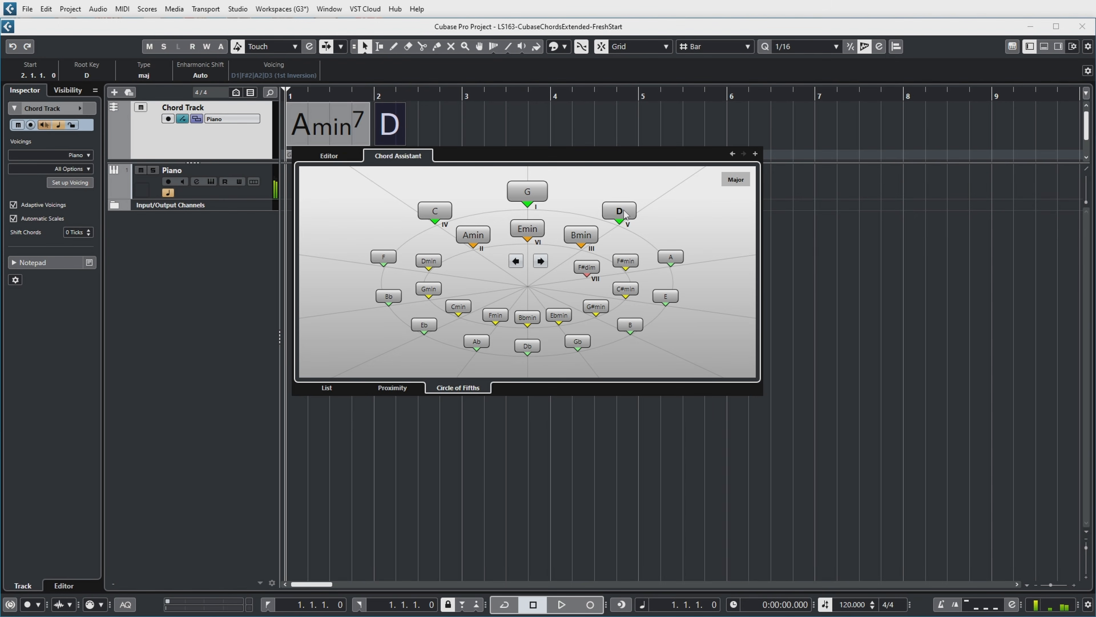
{"action": "left_click", "coordinate": [582, 237]}
{"action": "left_click", "coordinate": [587, 267]}
{"action": "left_click", "coordinate": [631, 261]}
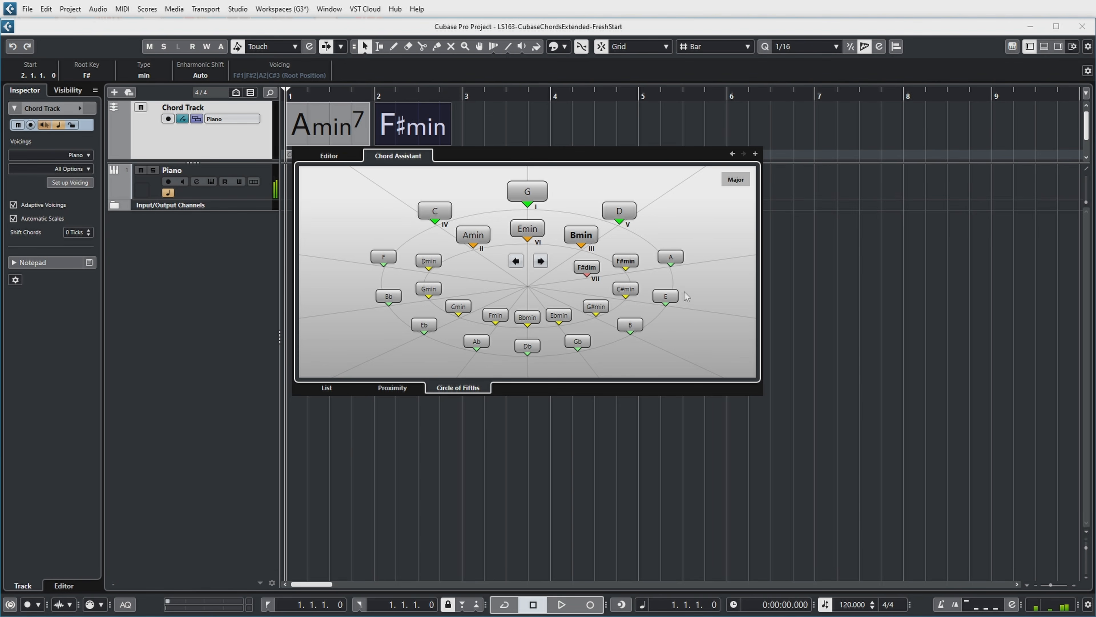
{"action": "left_click", "coordinate": [671, 258]}
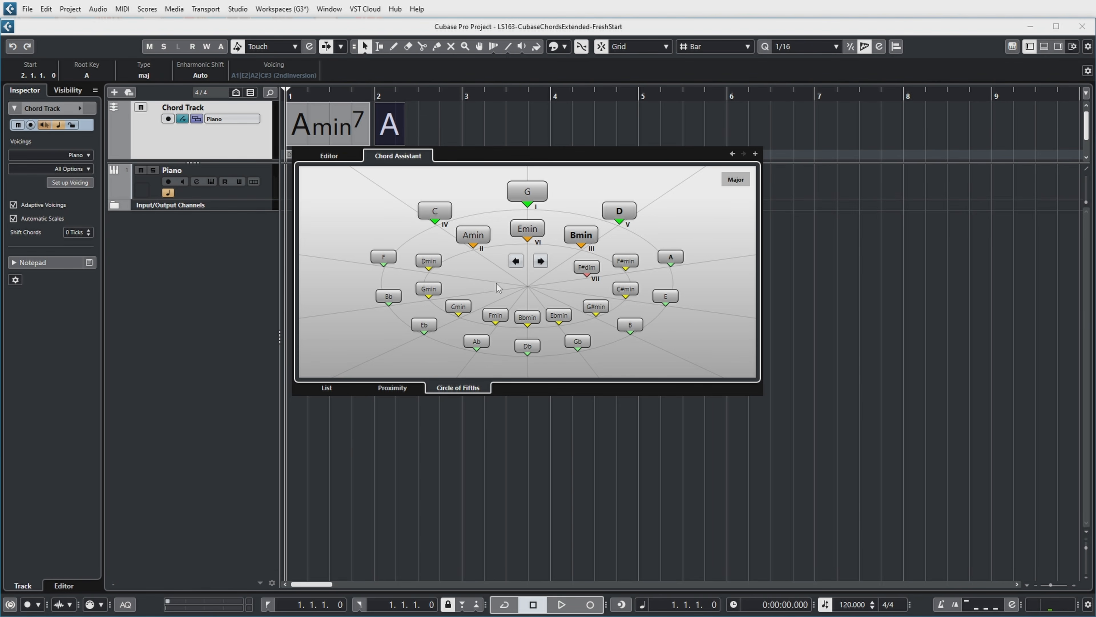
- Rotate the Circle of Fifths to A major and set Amin as its origin
{"action": "left_click", "coordinate": [540, 261]}
{"action": "left_click", "coordinate": [541, 261]}
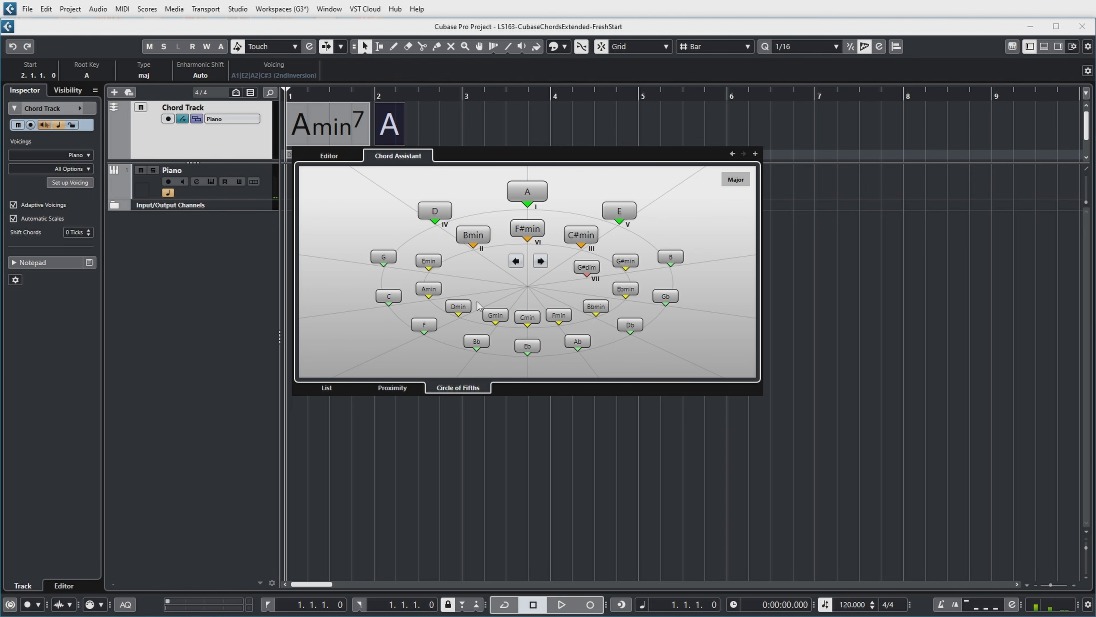
{"action": "right_click", "coordinate": [429, 293]}
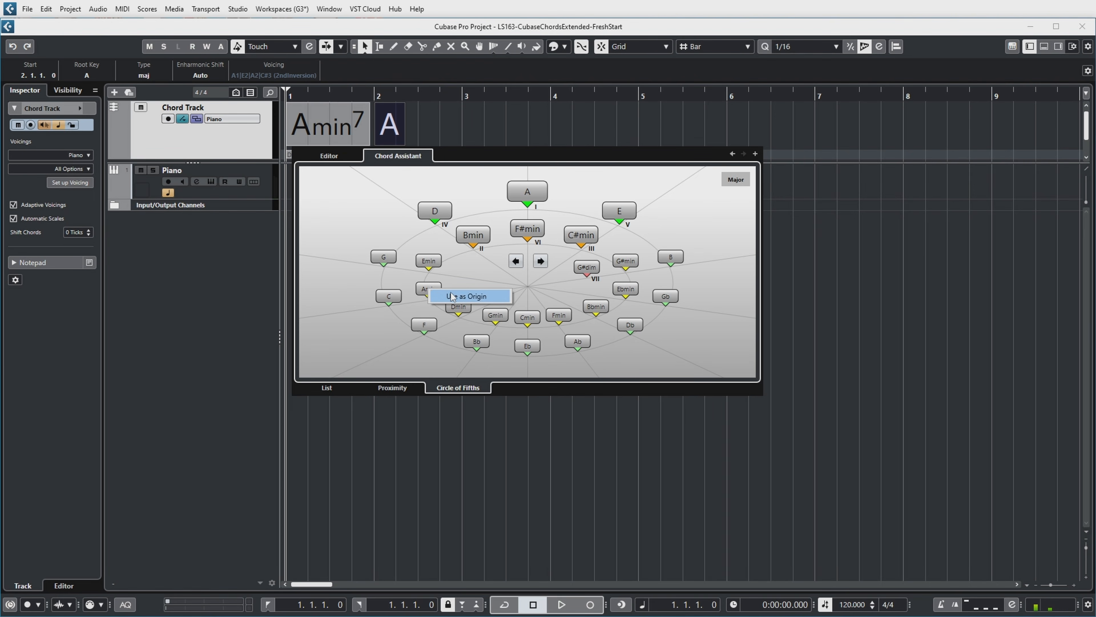
{"action": "left_click", "coordinate": [472, 296]}
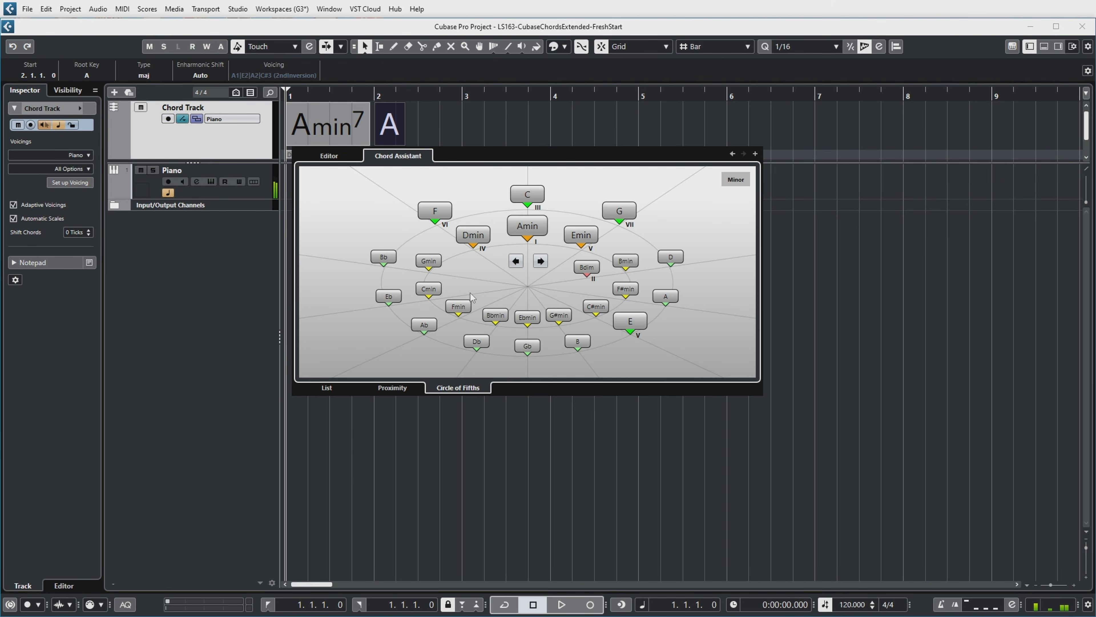
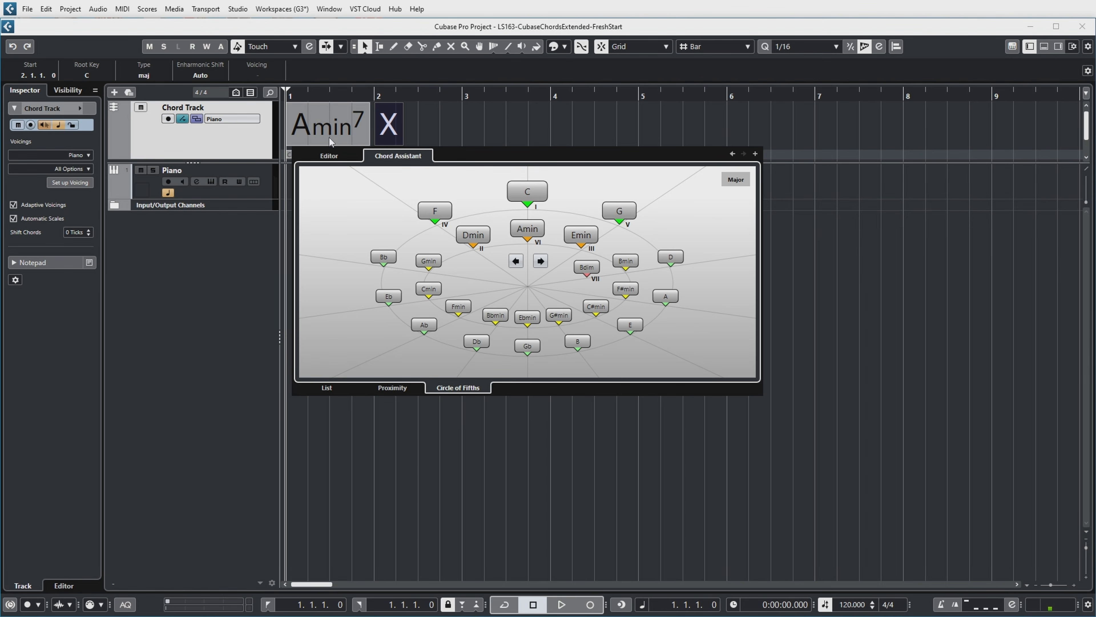
- Set G as the Circle of Fifths origin, try Amin, D and G, and assign D to the bar 2 chord
{"action": "right_click", "coordinate": [617, 214]}
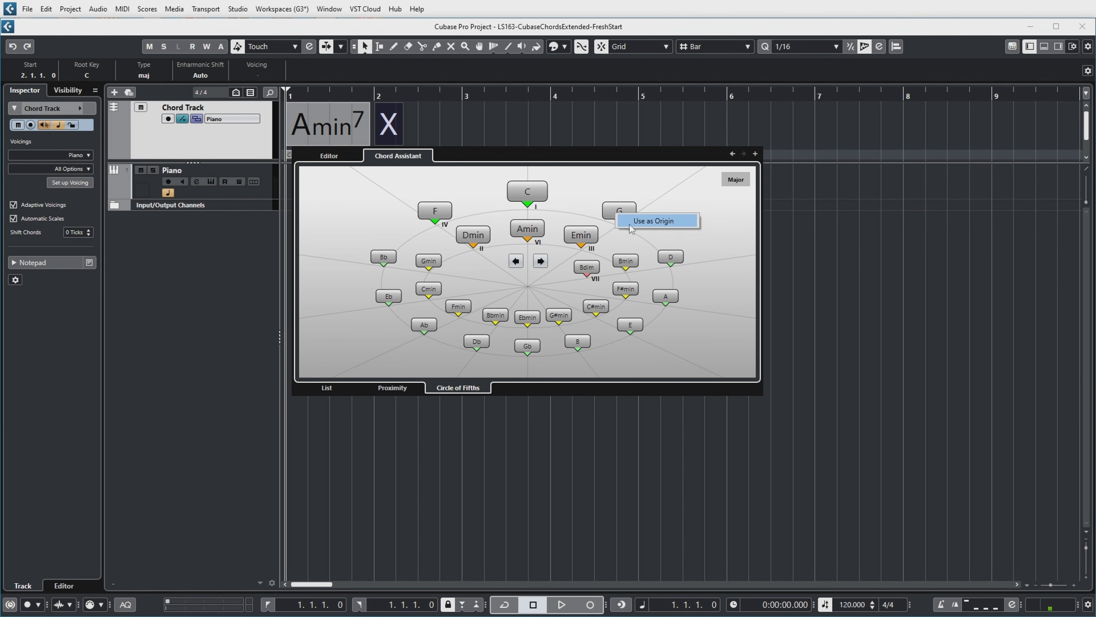
{"action": "left_click", "coordinate": [646, 222]}
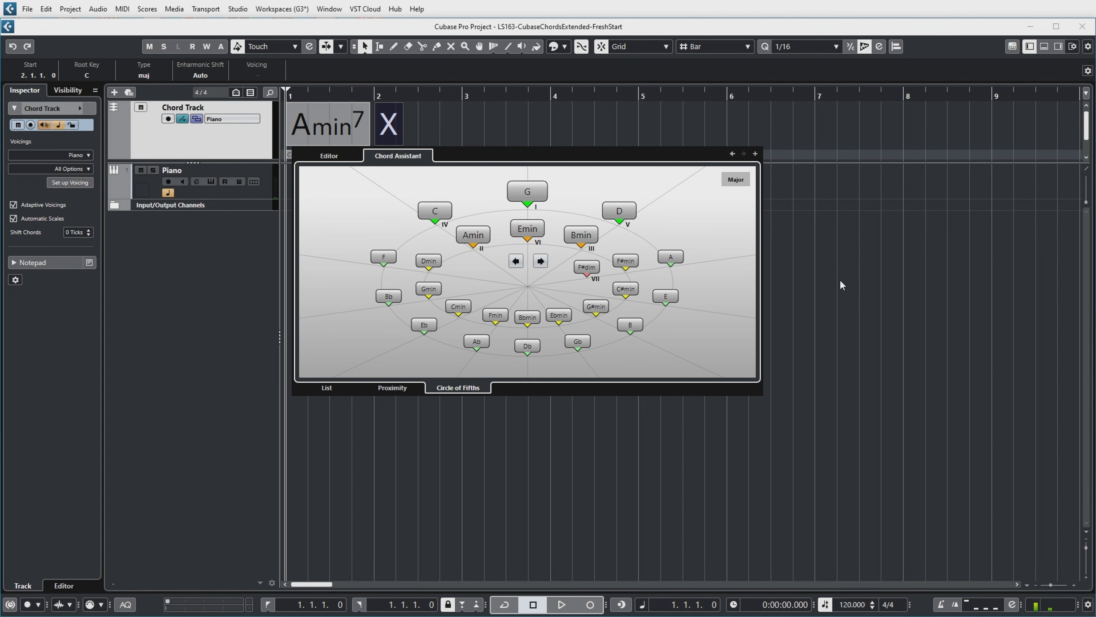
{"action": "left_click", "coordinate": [473, 236]}
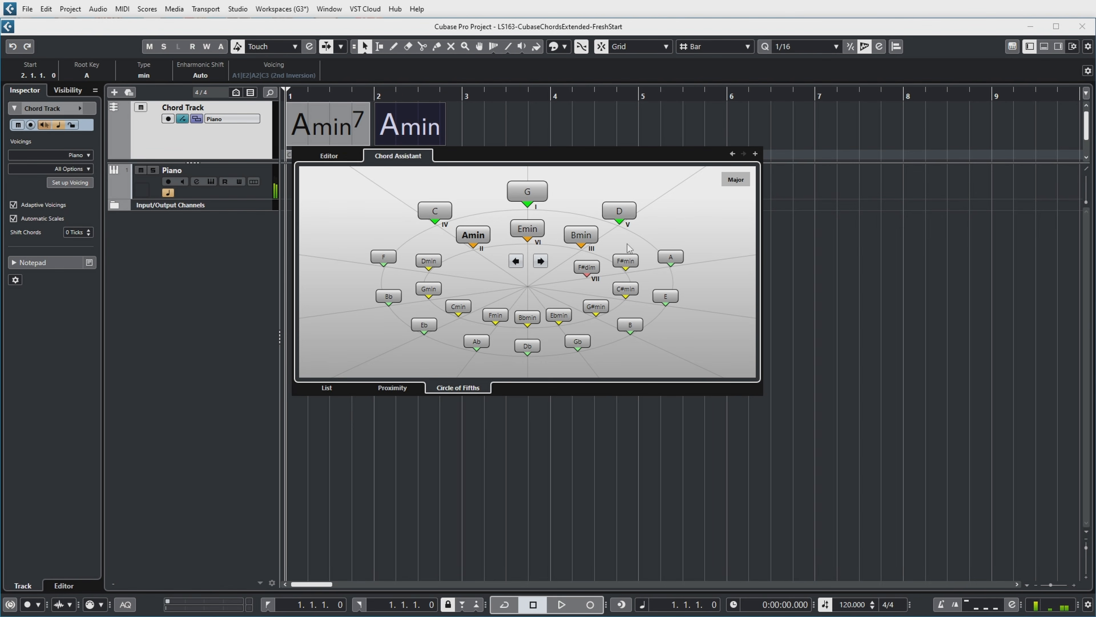
{"action": "left_click", "coordinate": [619, 211]}
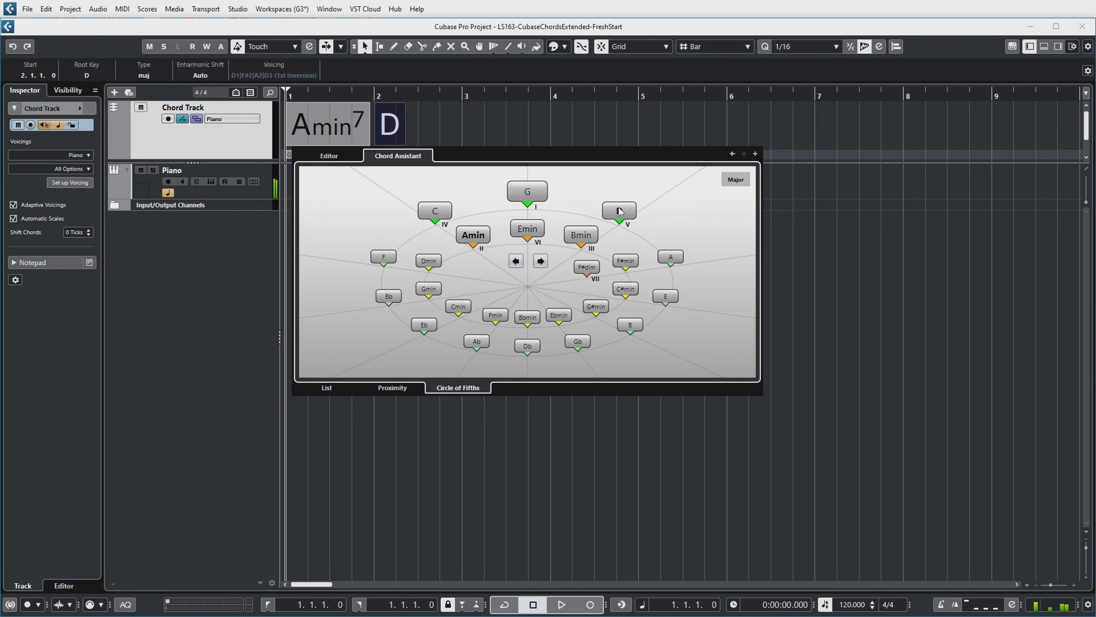
{"action": "left_click", "coordinate": [531, 199]}
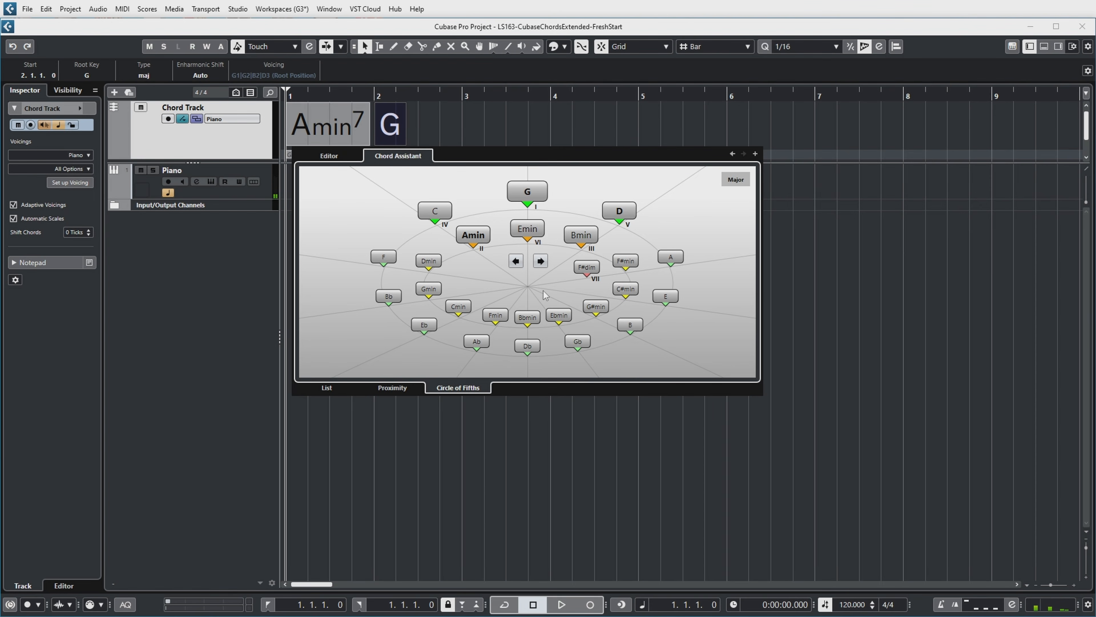
{"action": "left_click", "coordinate": [620, 213]}
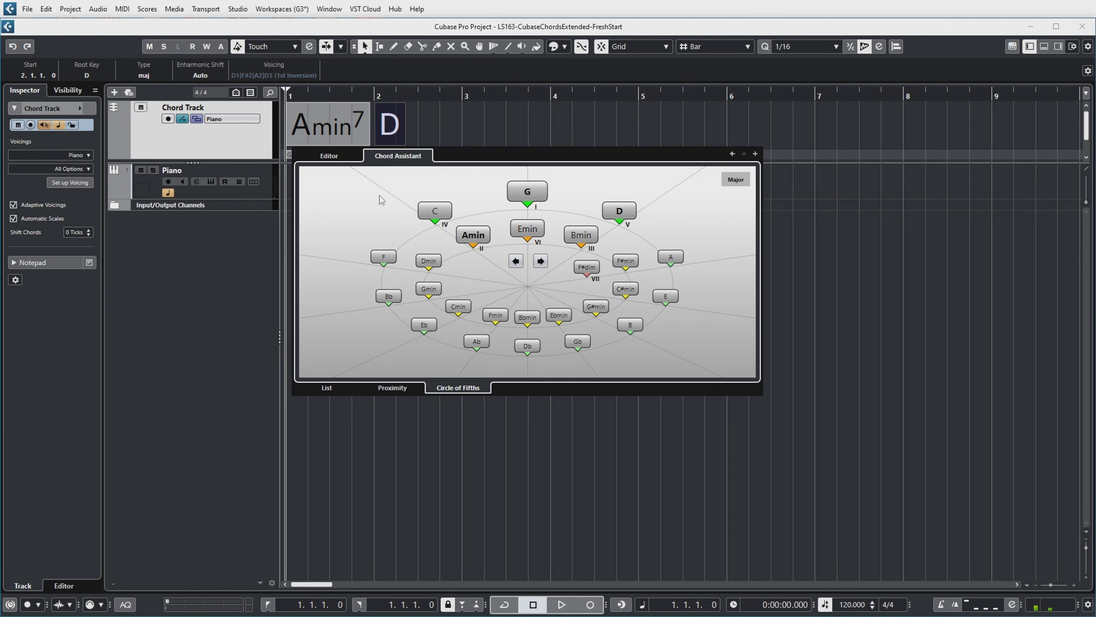
- Add the 7 and b9 tensions to the D chord at bar 2
{"action": "left_click", "coordinate": [331, 156]}
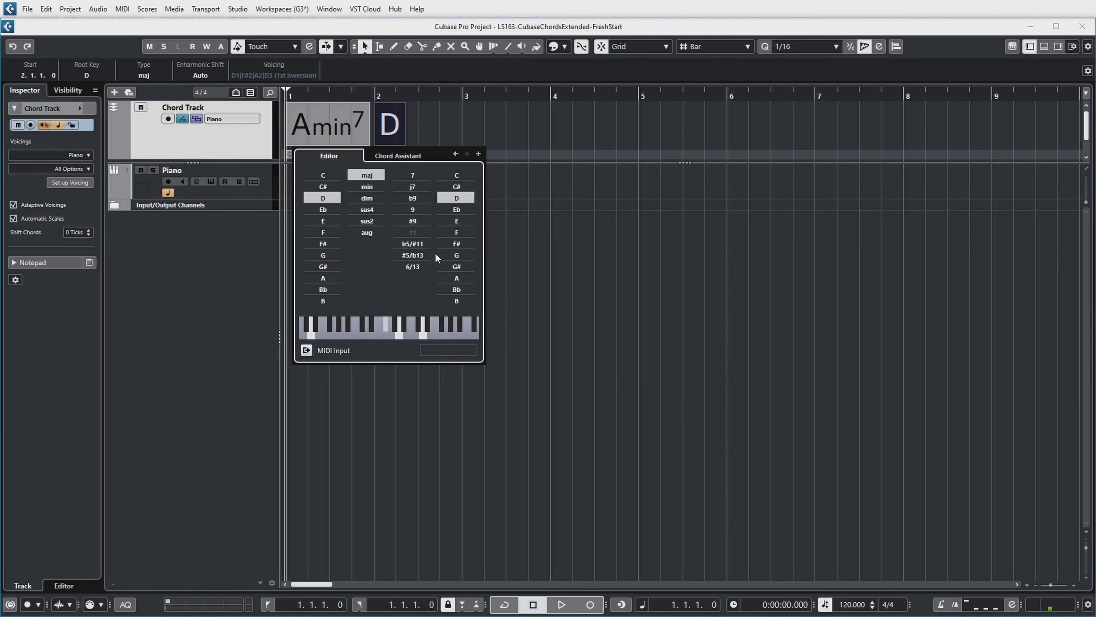
{"action": "left_click", "coordinate": [412, 176]}
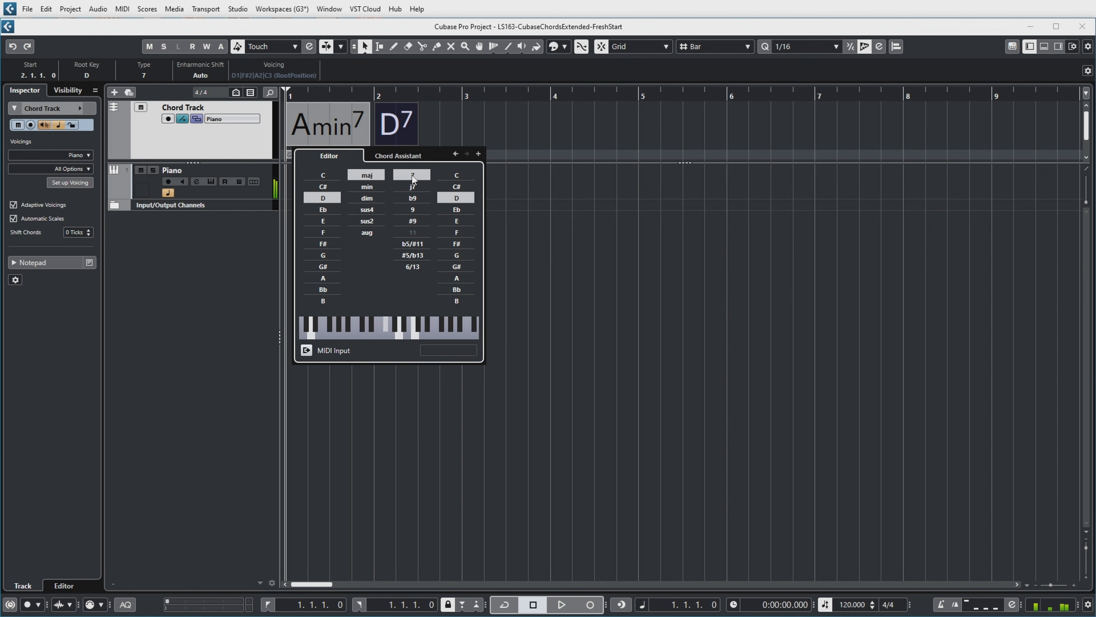
{"action": "left_click", "coordinate": [413, 199]}
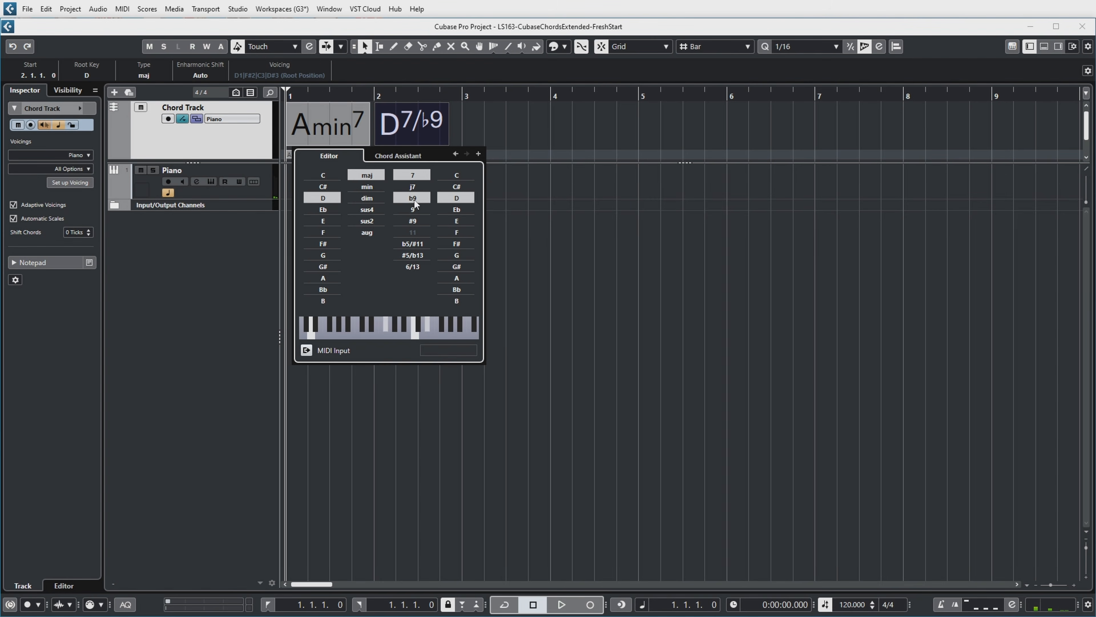
- Step back to the Amin7 chord, move forward through the progression and add an empty chord at bar 3
{"action": "left_click", "coordinate": [455, 154]}
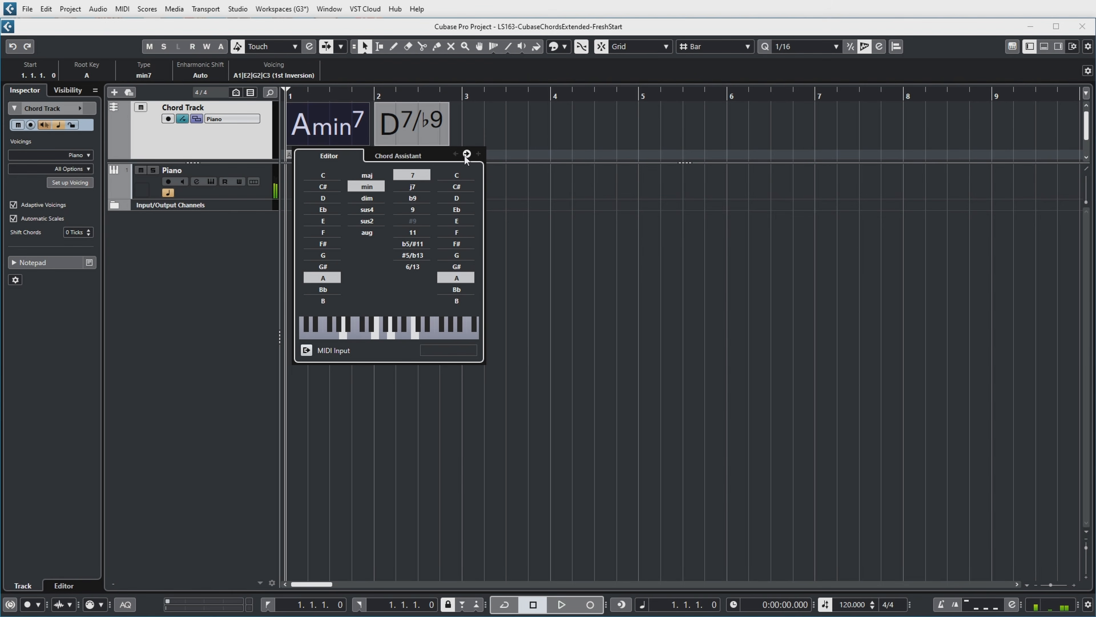
{"action": "left_click", "coordinate": [466, 155]}
{"action": "left_click", "coordinate": [466, 155]}
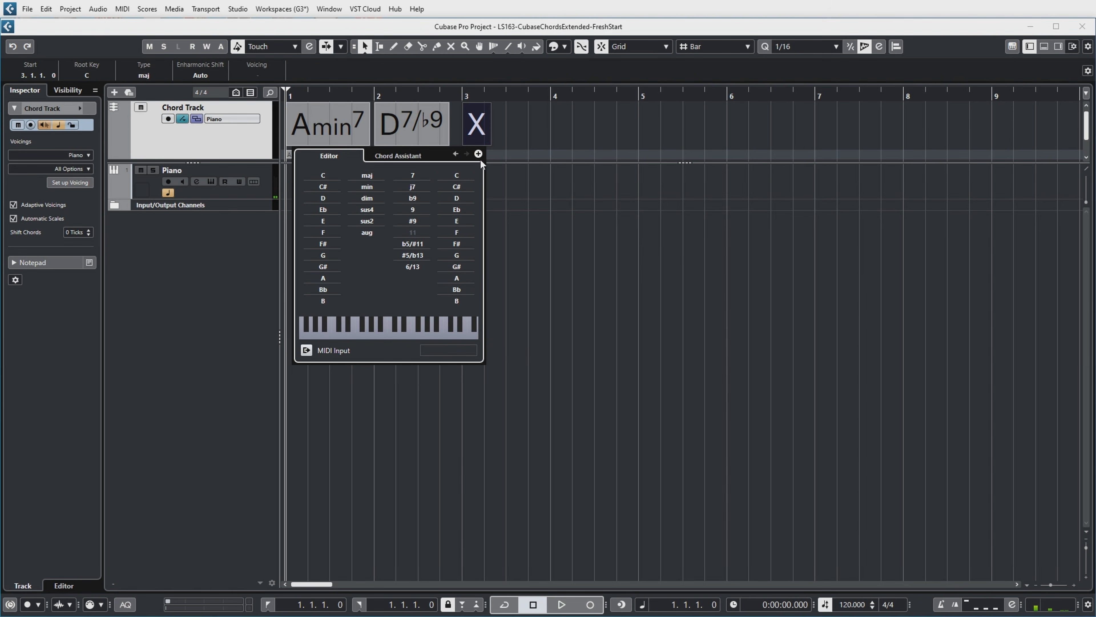
- Assign G from the Circle of Fifths to the bar 3 chord and show the Proximity suggestions
{"action": "left_click", "coordinate": [398, 155]}
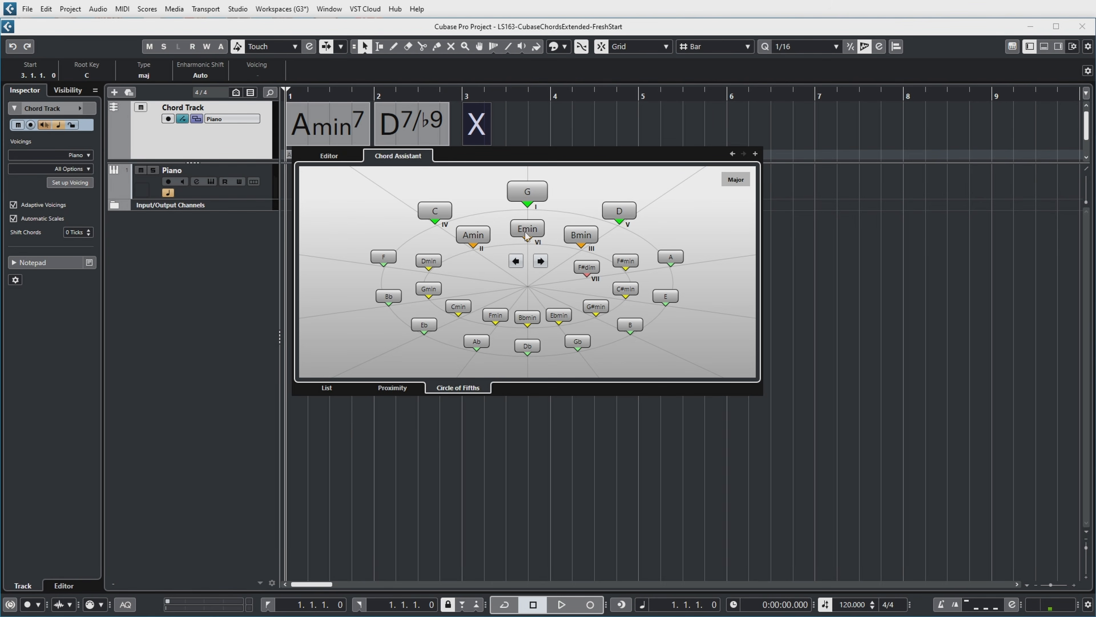
{"action": "left_click", "coordinate": [526, 192]}
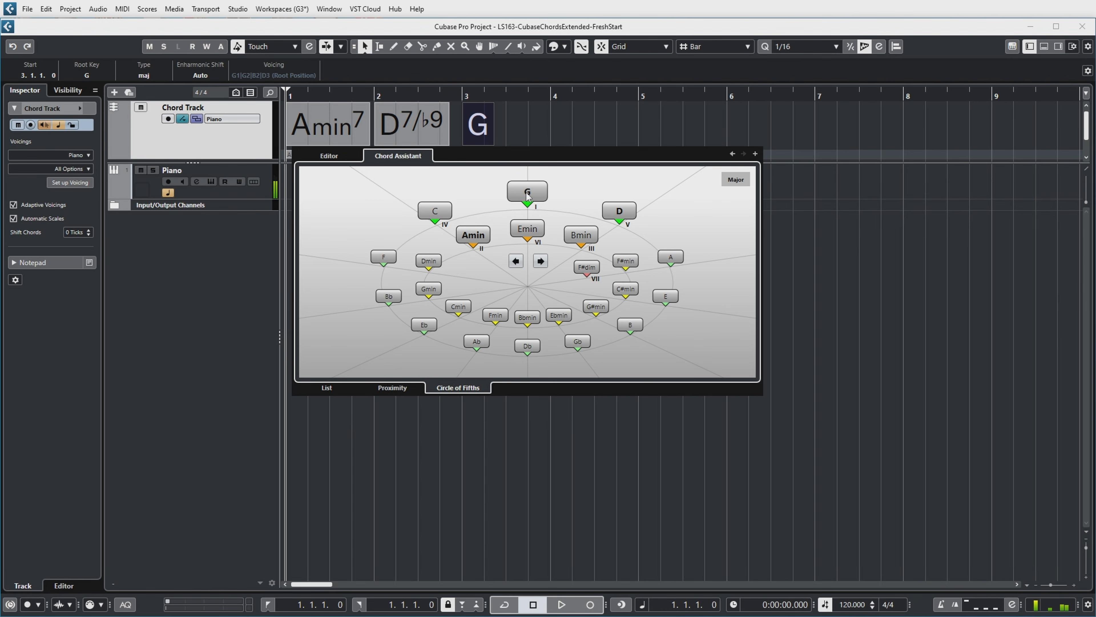
{"action": "left_click", "coordinate": [392, 389]}
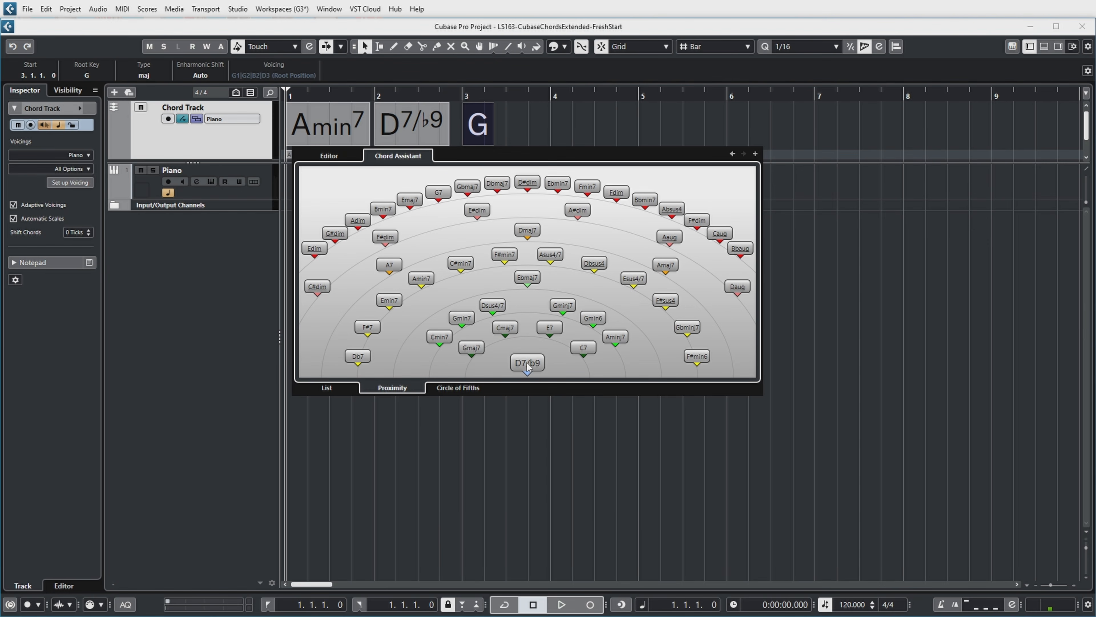
- Assign Gmaj7 from the Proximity suggestions to the bar 3 chord and set its bass note to D
{"action": "left_click", "coordinate": [471, 348]}
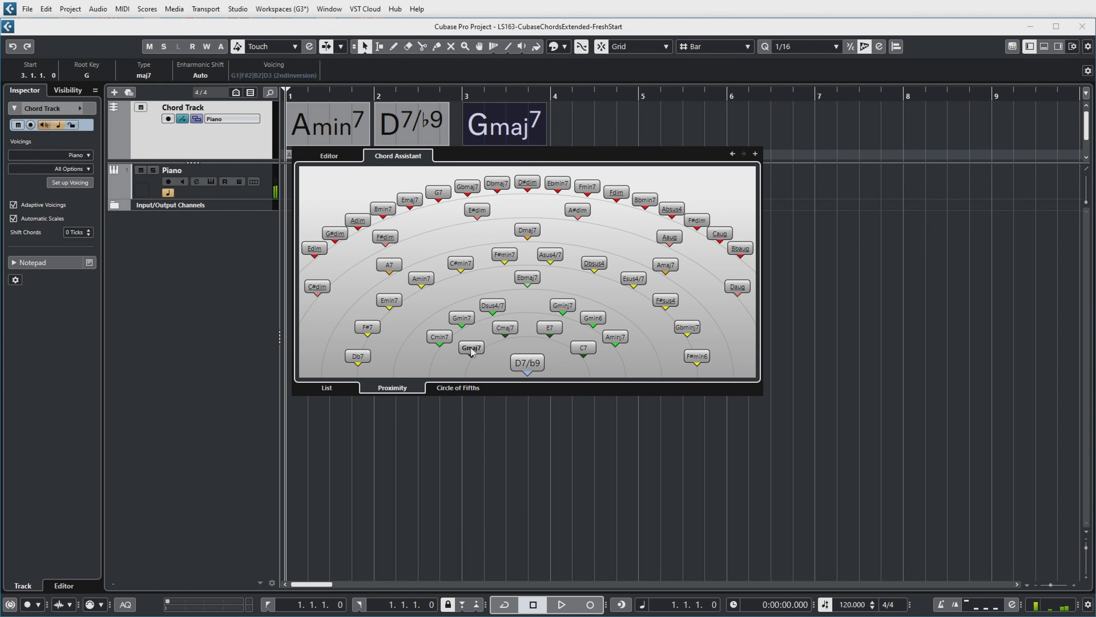
{"action": "left_click", "coordinate": [324, 157]}
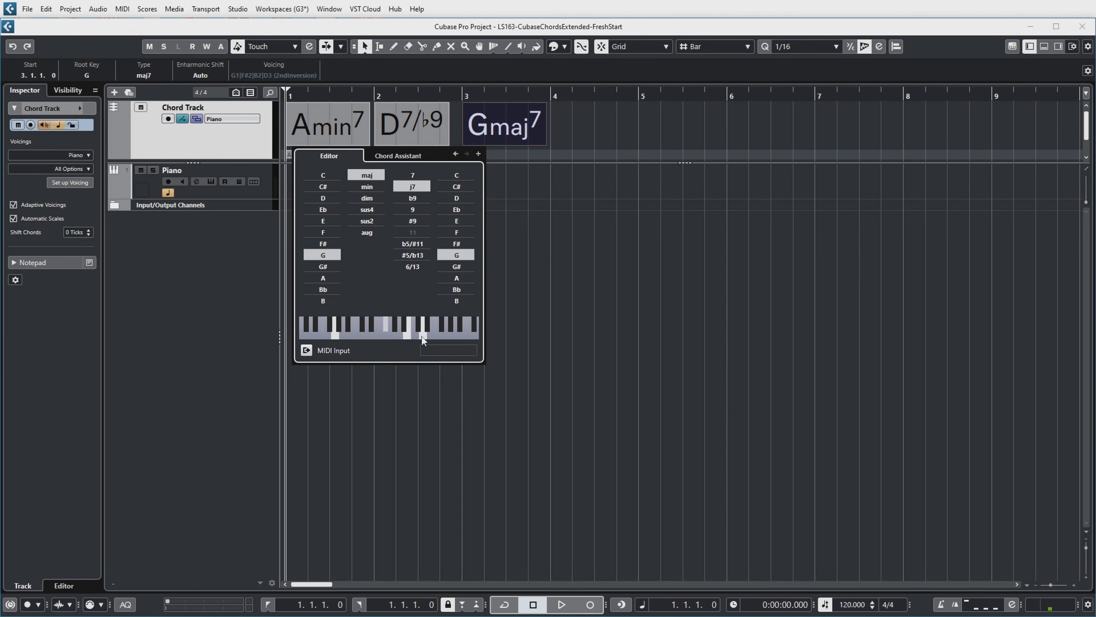
{"action": "left_click", "coordinate": [456, 200]}
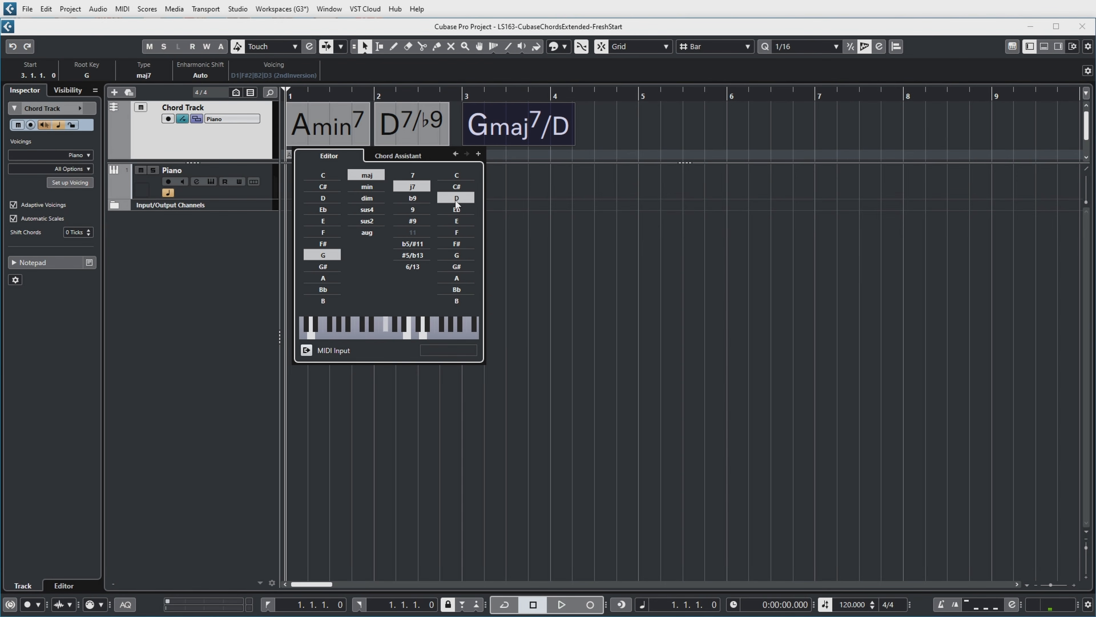
- Add a chord at bar 4, assign Emin from the Circle of Fifths and give it the 9 tension
{"action": "left_click", "coordinate": [478, 154]}
{"action": "left_click", "coordinate": [392, 154]}
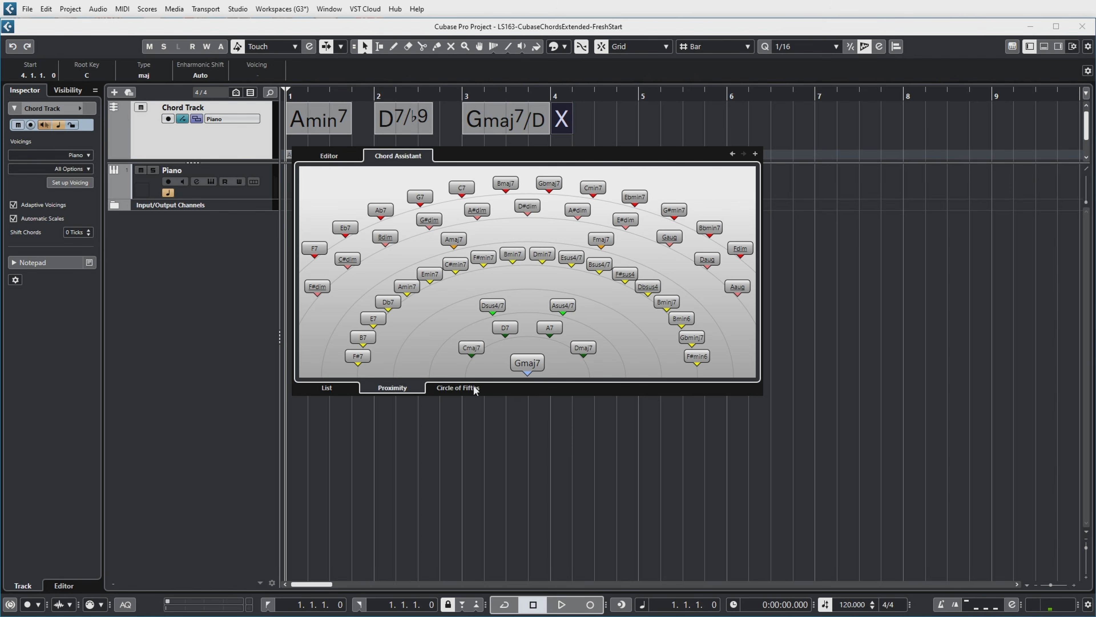
{"action": "left_click", "coordinate": [461, 387]}
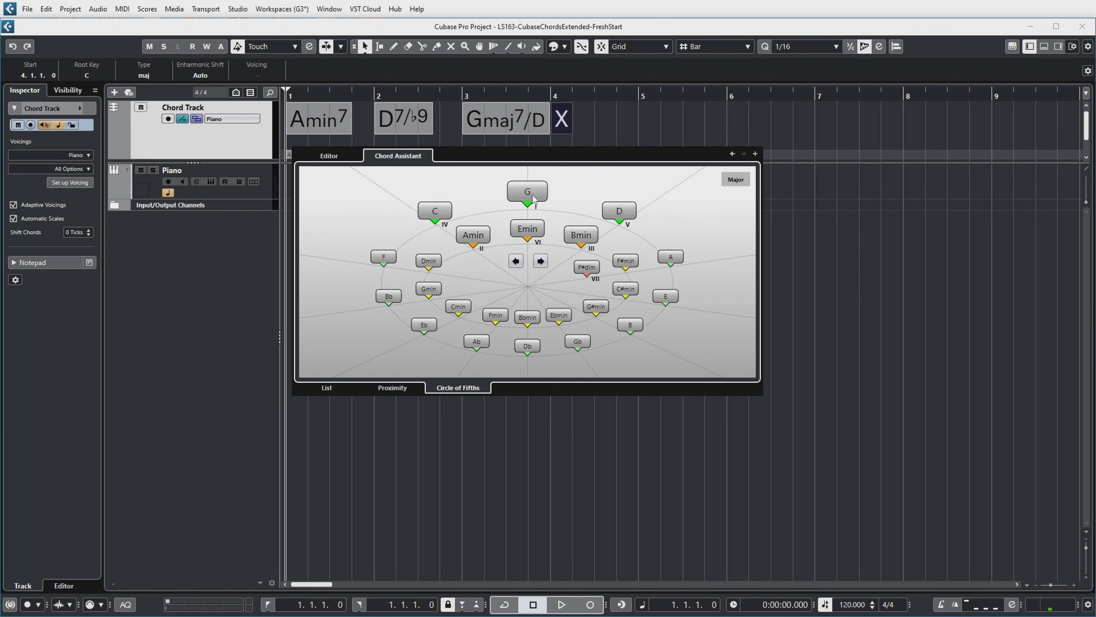
{"action": "left_click", "coordinate": [528, 232]}
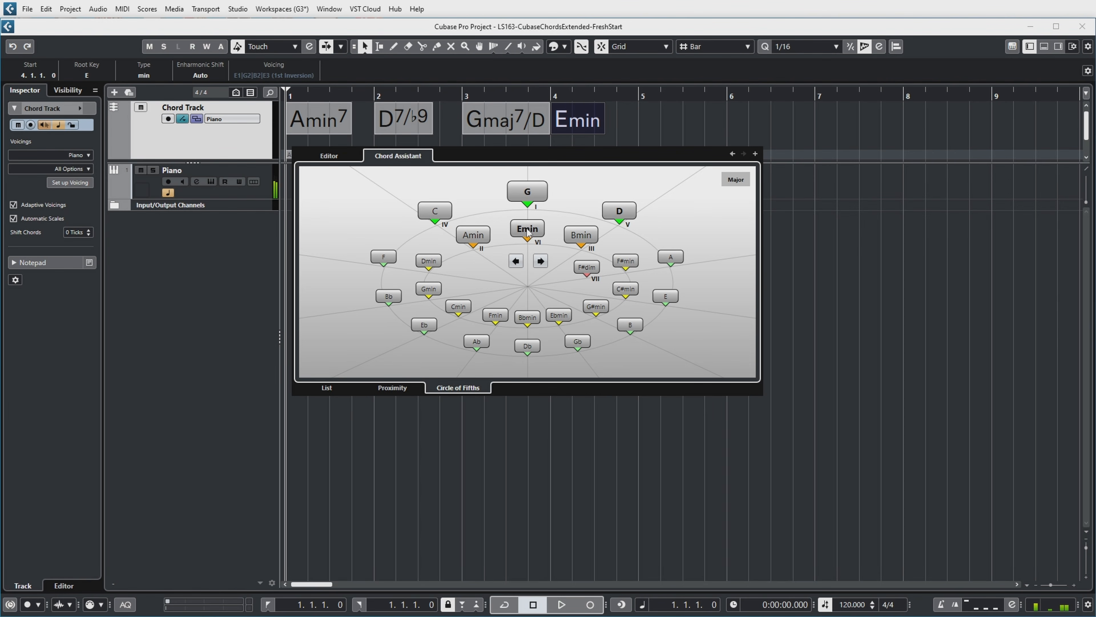
{"action": "left_click", "coordinate": [329, 155]}
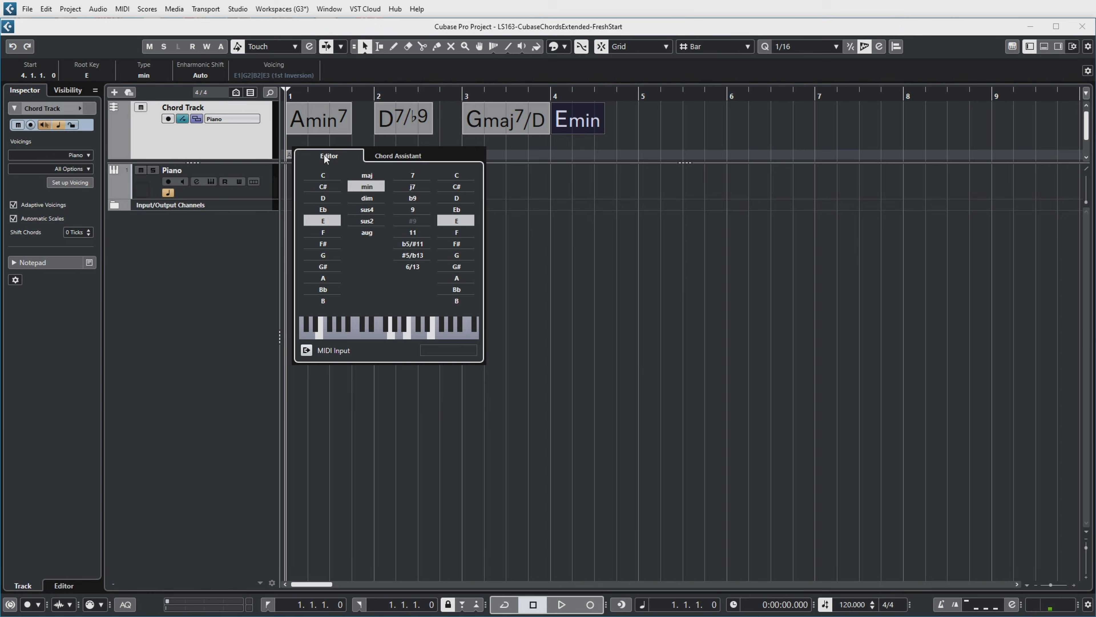
{"action": "left_click", "coordinate": [412, 210]}
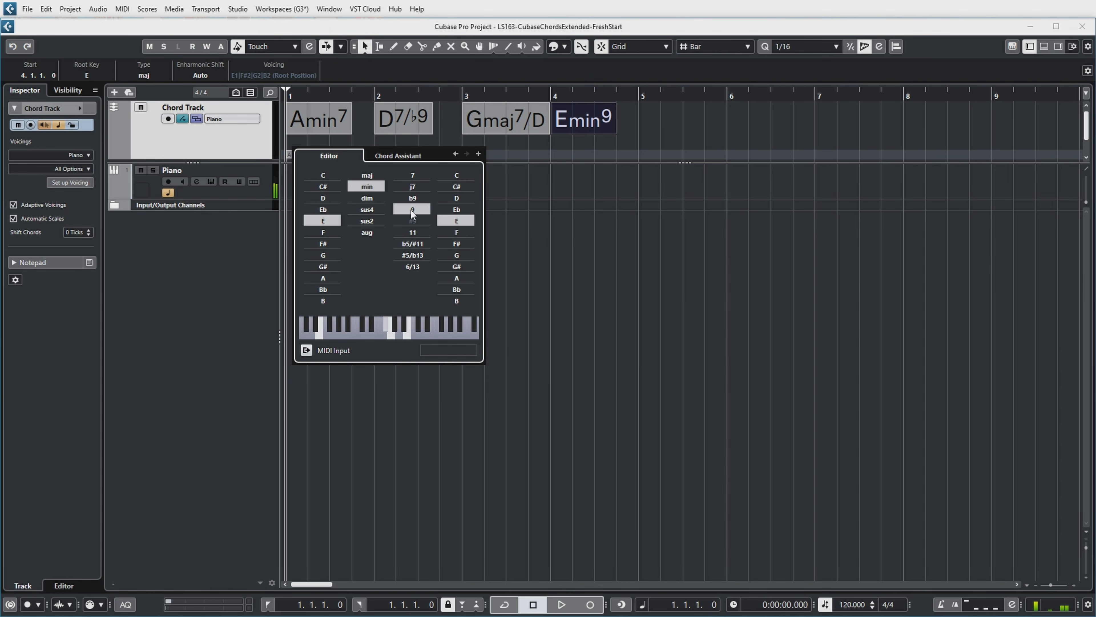
- Close the chord editor, play the four-chord progression from the start and stop playback
{"action": "left_click", "coordinate": [527, 182]}
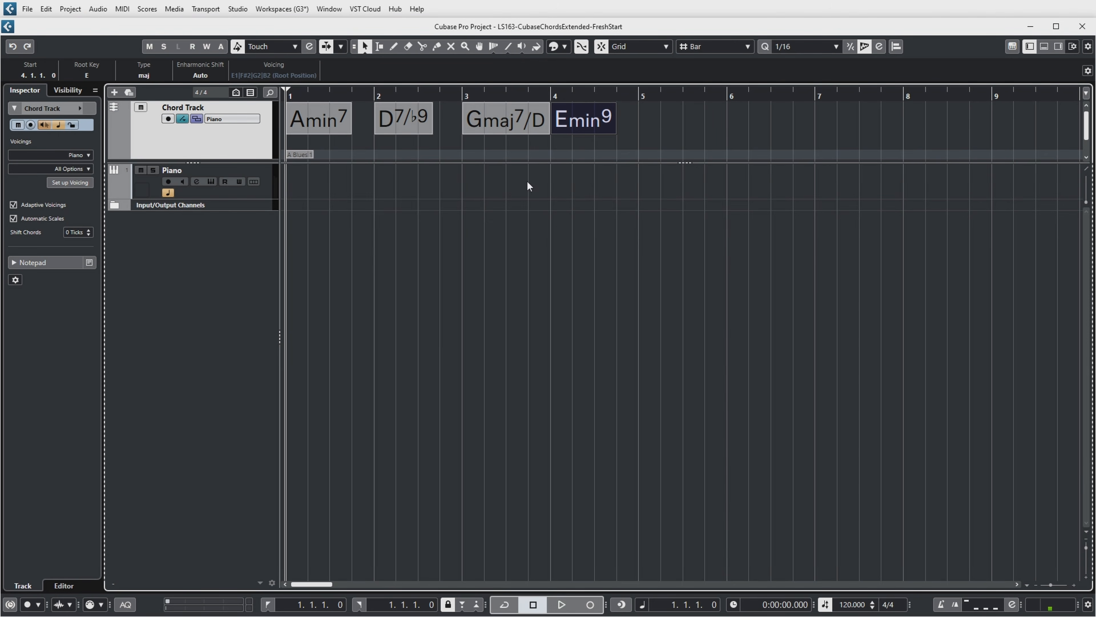
{"action": "key", "text": "space"}
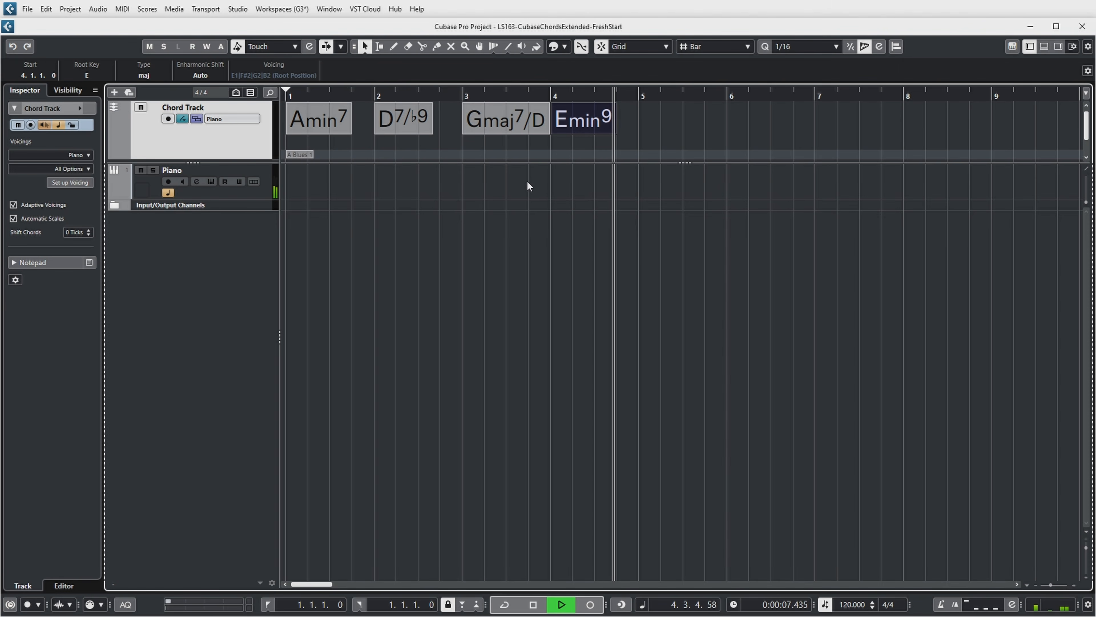
{"action": "key", "text": "space"}
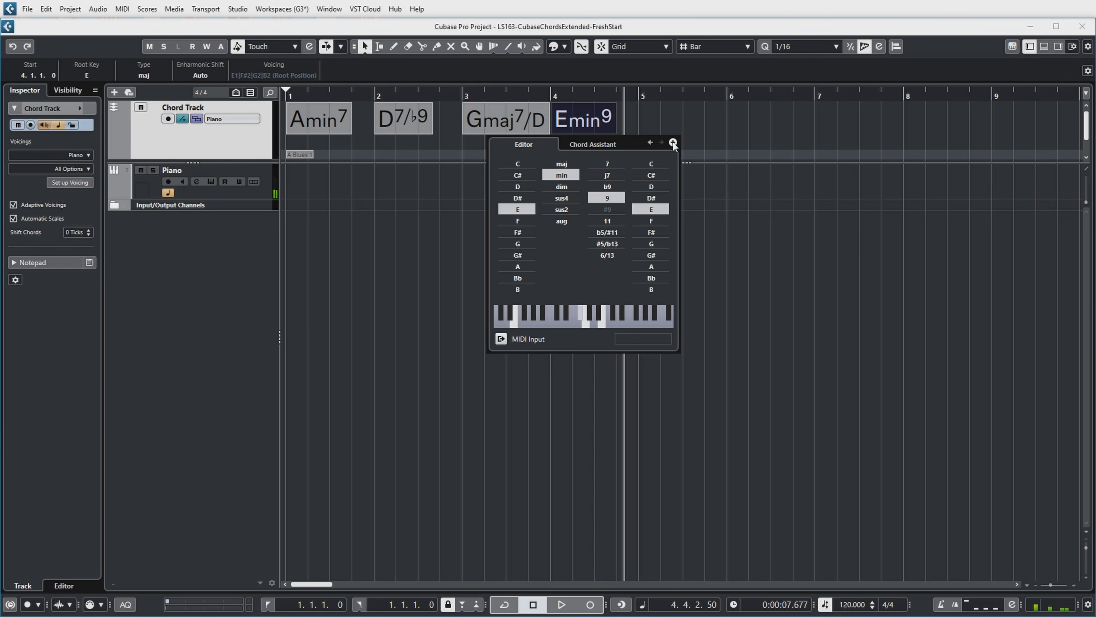
- Add a chord at bar 5, try Gb and B from the List suggestions, and assign C from the Circle of Fifths
{"action": "left_click", "coordinate": [673, 142]}
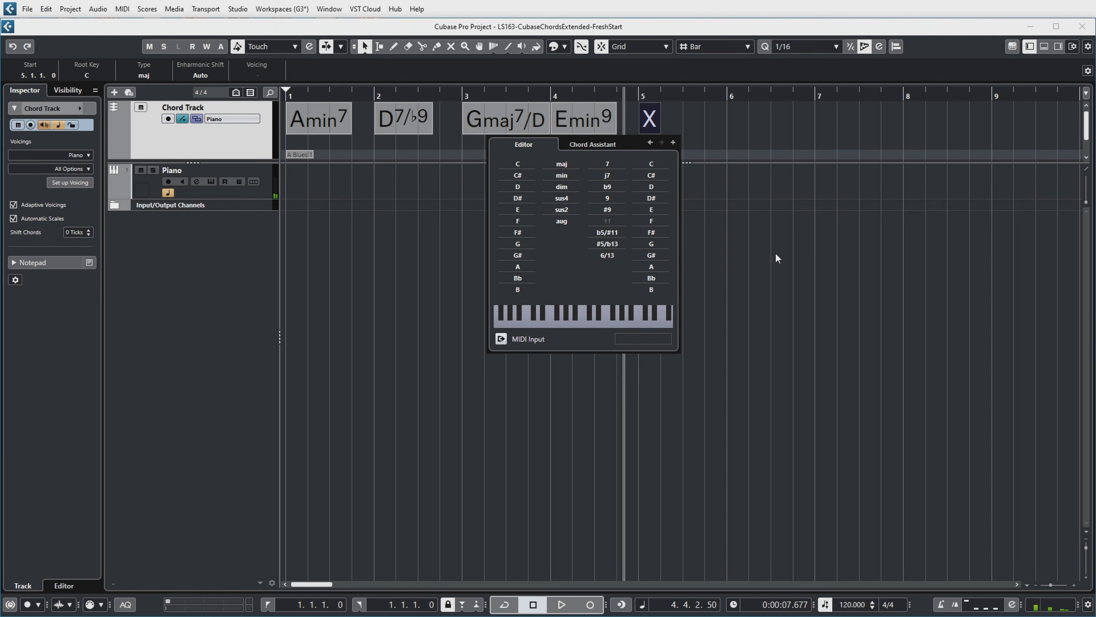
{"action": "left_click", "coordinate": [588, 144]}
{"action": "left_click", "coordinate": [520, 376]}
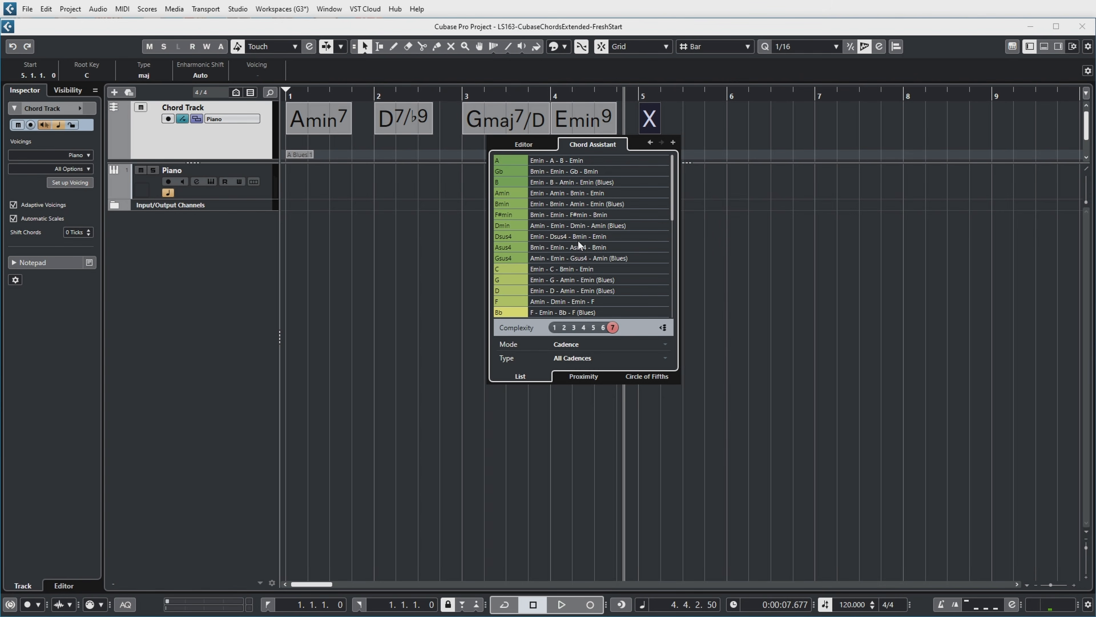
{"action": "left_click", "coordinate": [512, 172]}
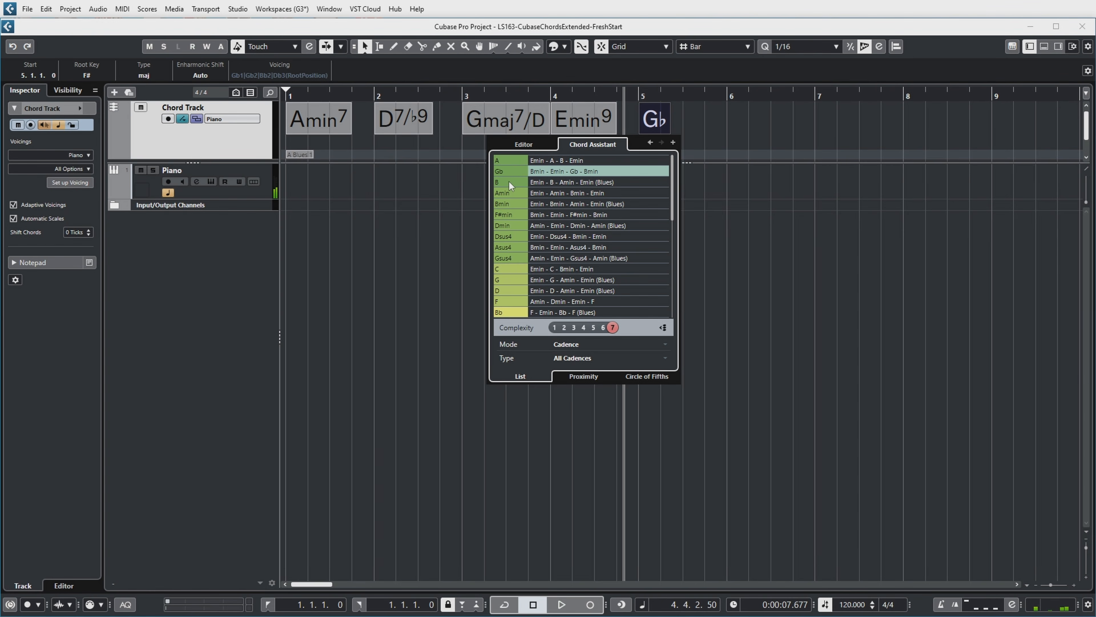
{"action": "left_click", "coordinate": [508, 182]}
{"action": "left_click", "coordinate": [646, 376]}
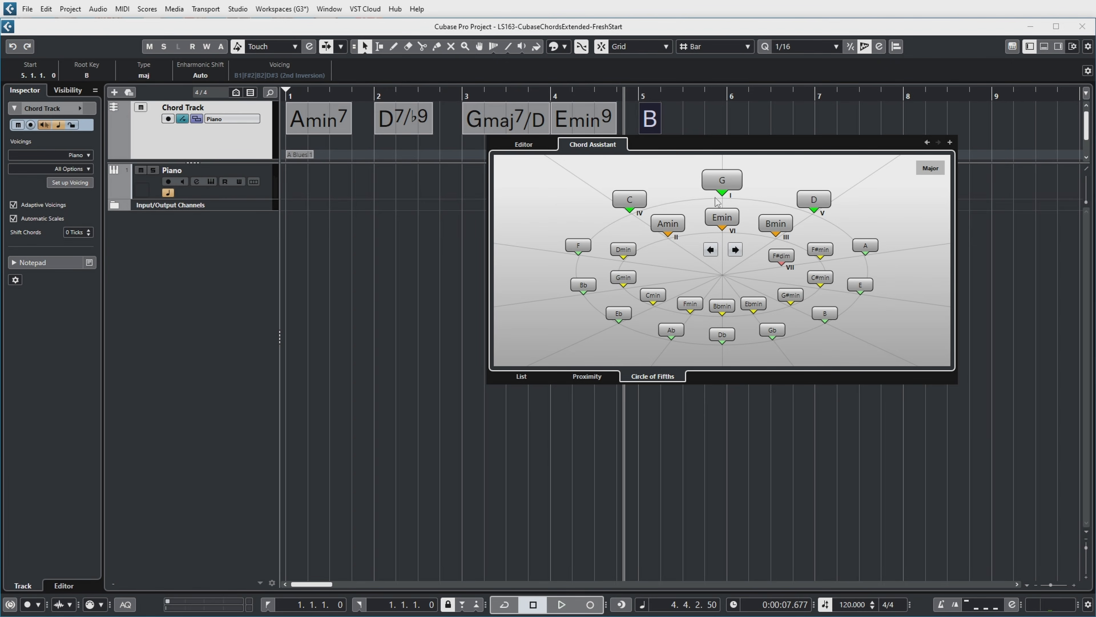
{"action": "left_click", "coordinate": [630, 200]}
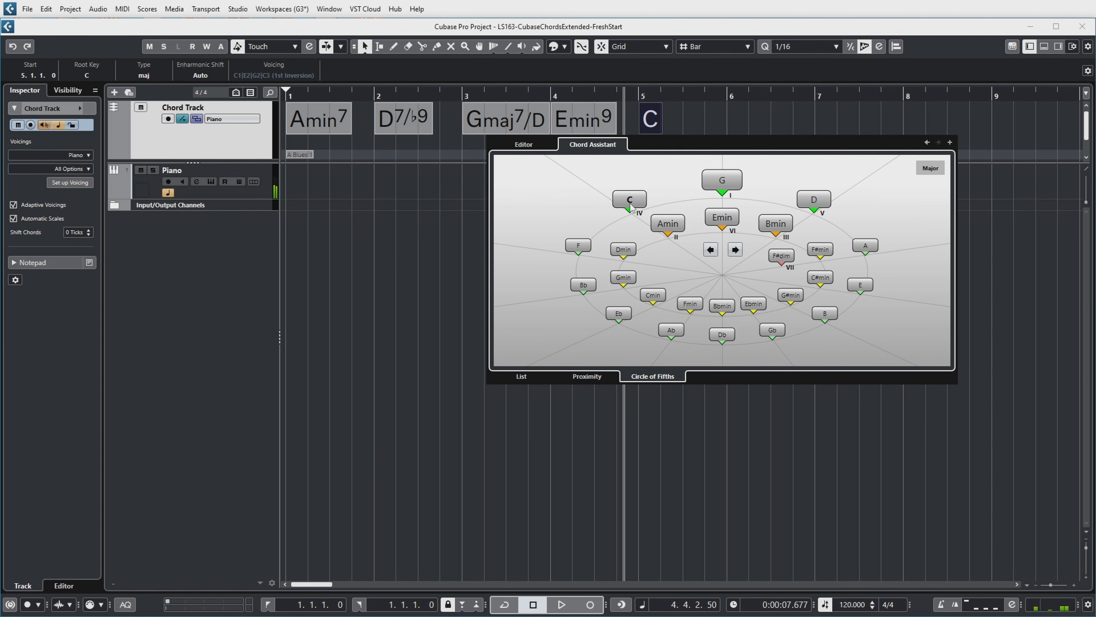
- Add the j7 and 6/13 tensions to the C chord at bar 5
{"action": "left_click", "coordinate": [518, 148]}
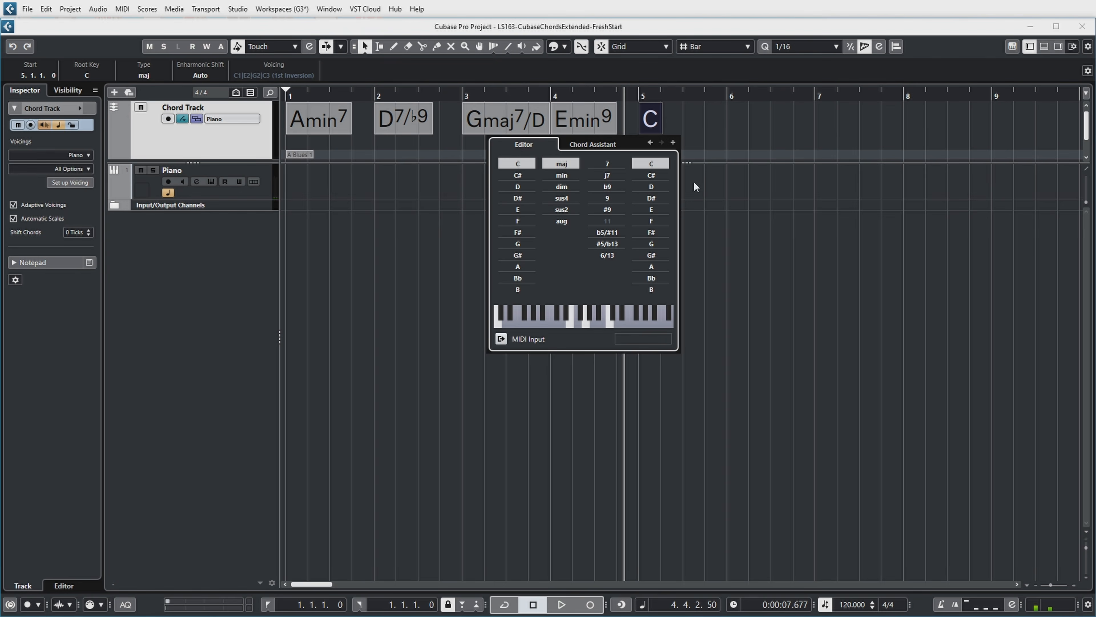
{"action": "left_click", "coordinate": [608, 175]}
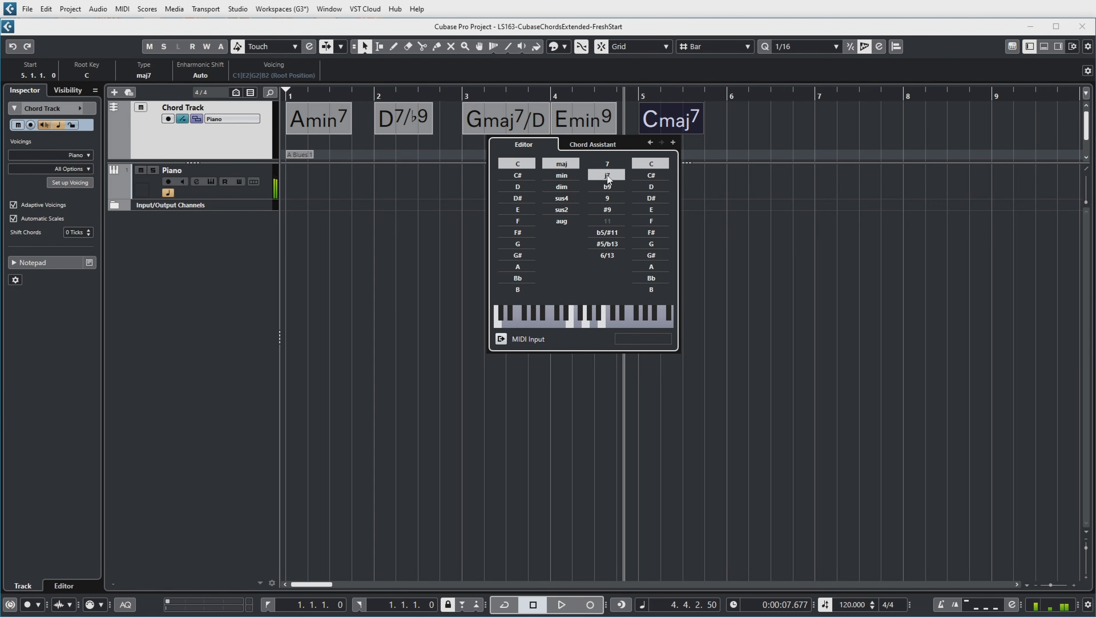
{"action": "left_click", "coordinate": [607, 254]}
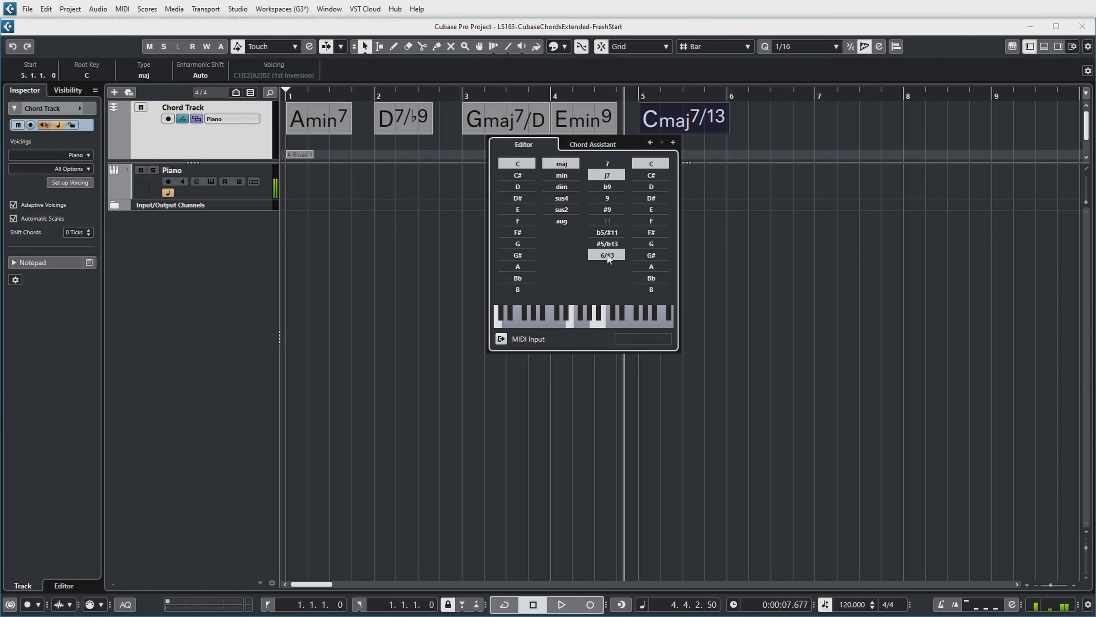
- Add a chord at bar 6, assign F#dim from the Circle of Fifths and set its bass note to A
{"action": "left_click", "coordinate": [672, 142]}
{"action": "left_click", "coordinate": [690, 122]}
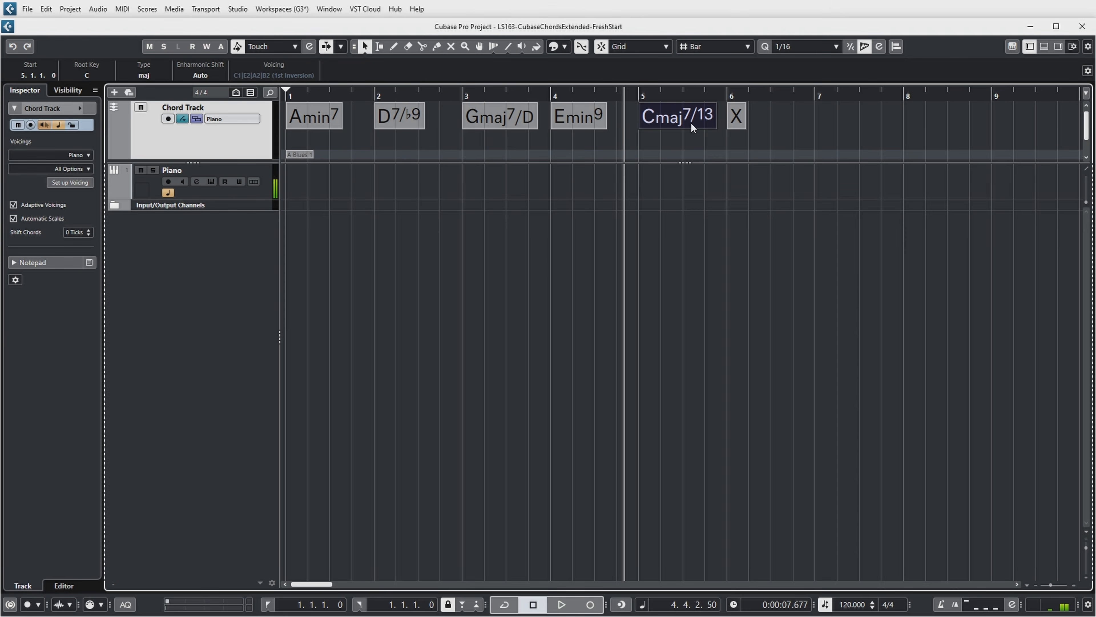
{"action": "double_click", "coordinate": [736, 124]}
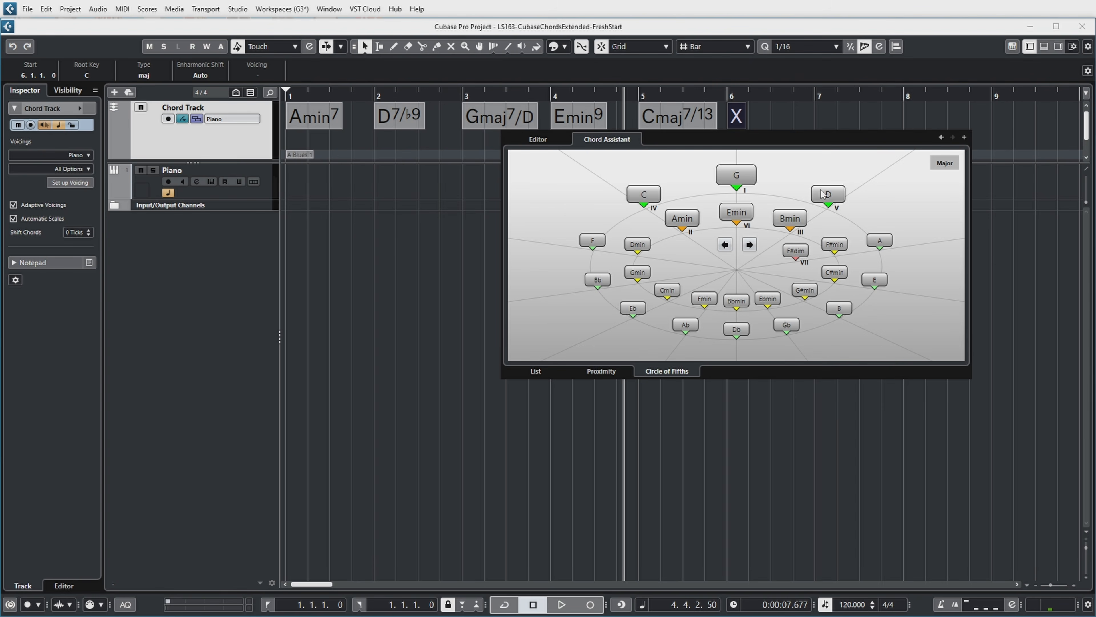
{"action": "left_click", "coordinate": [796, 254]}
{"action": "left_click", "coordinate": [538, 140]}
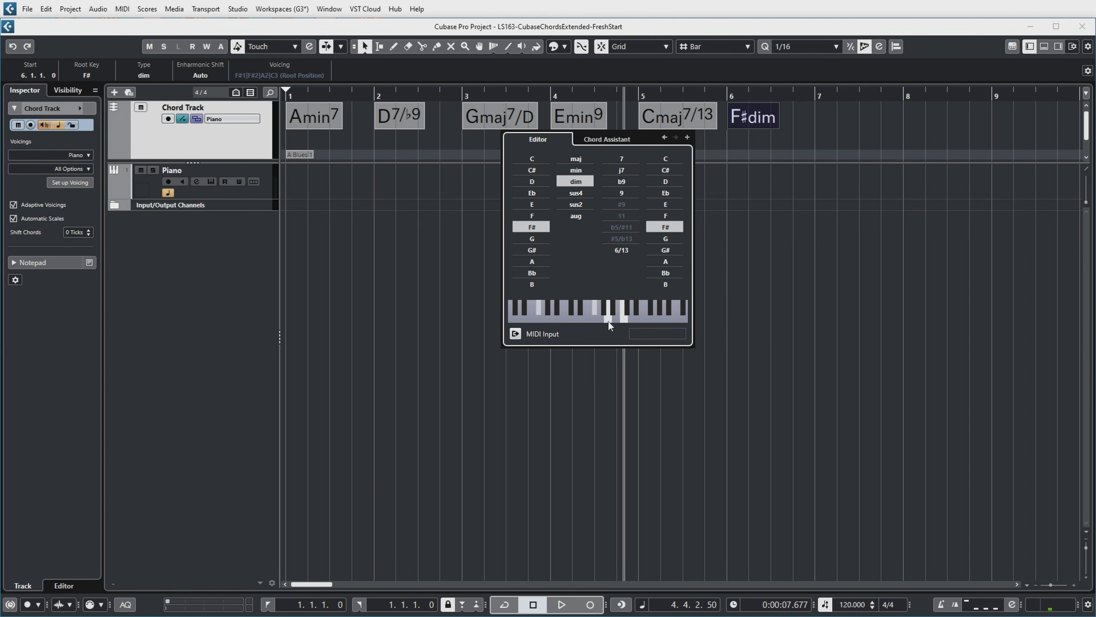
{"action": "left_click", "coordinate": [664, 261]}
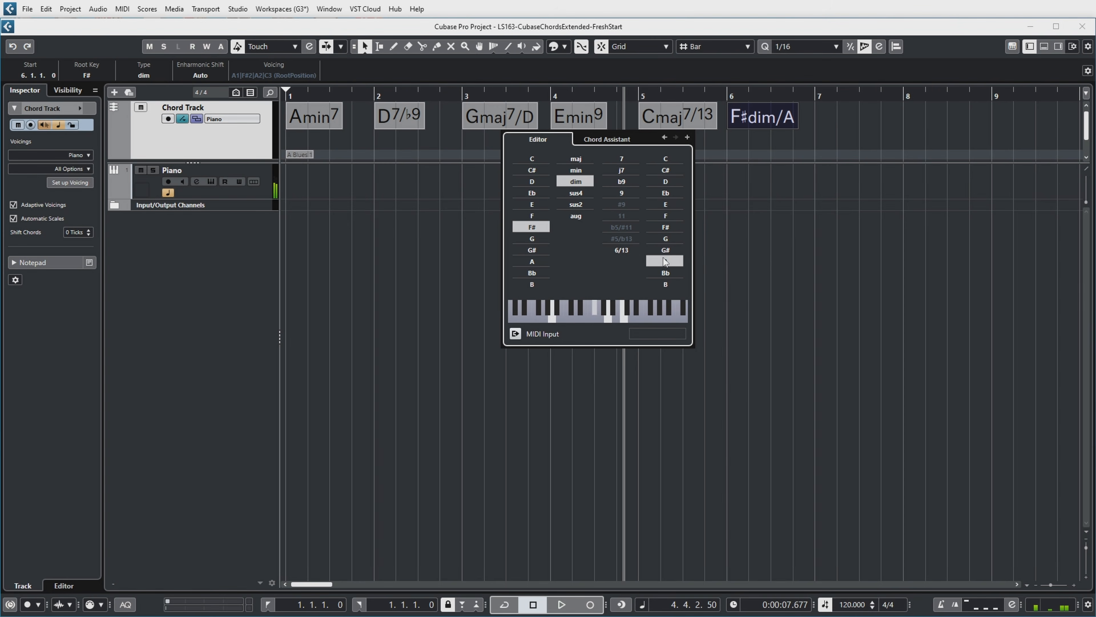
- Add a chord at bar 7, compare Esus4, Asus4, Csus4, Dsus4 and F#dim in the Proximity suggestions, and assign Asus4
{"action": "left_click", "coordinate": [688, 137]}
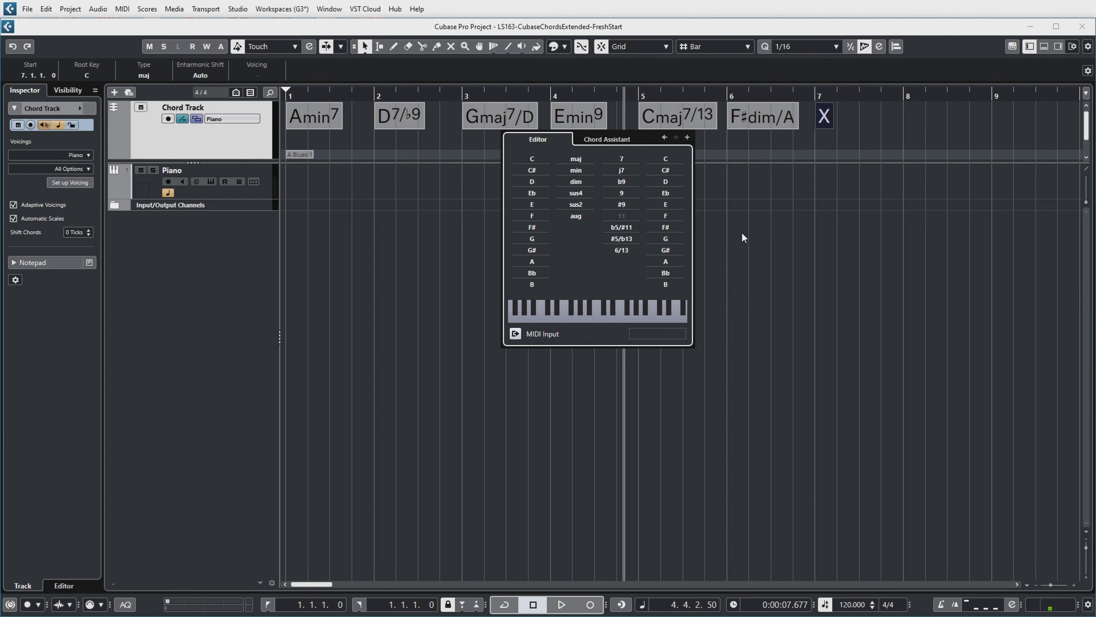
{"action": "left_click", "coordinate": [591, 145]}
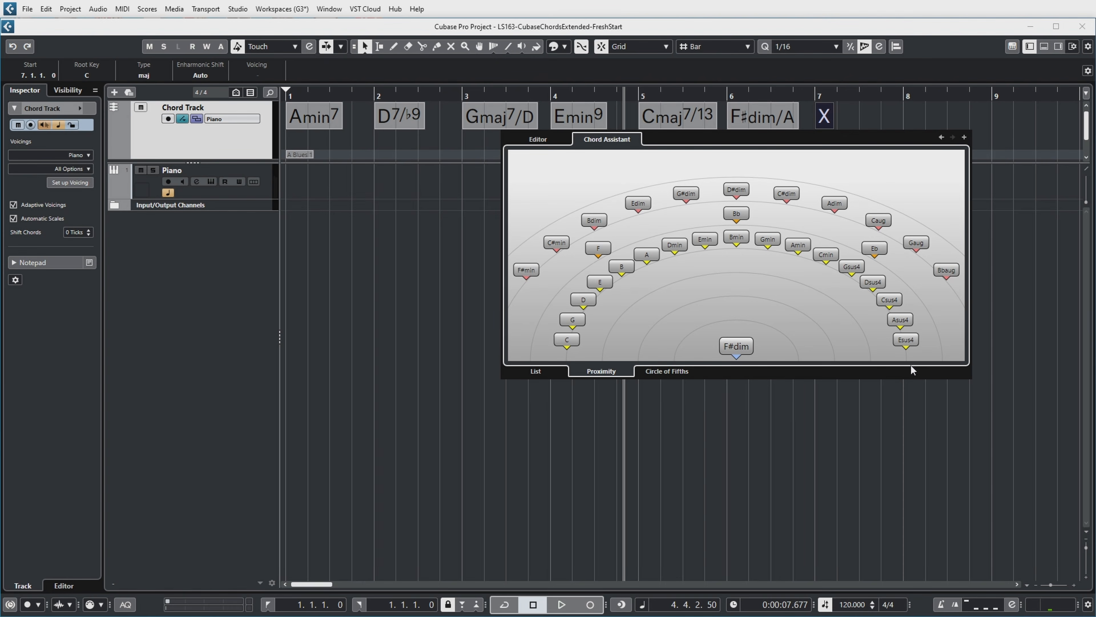
{"action": "left_click", "coordinate": [905, 341]}
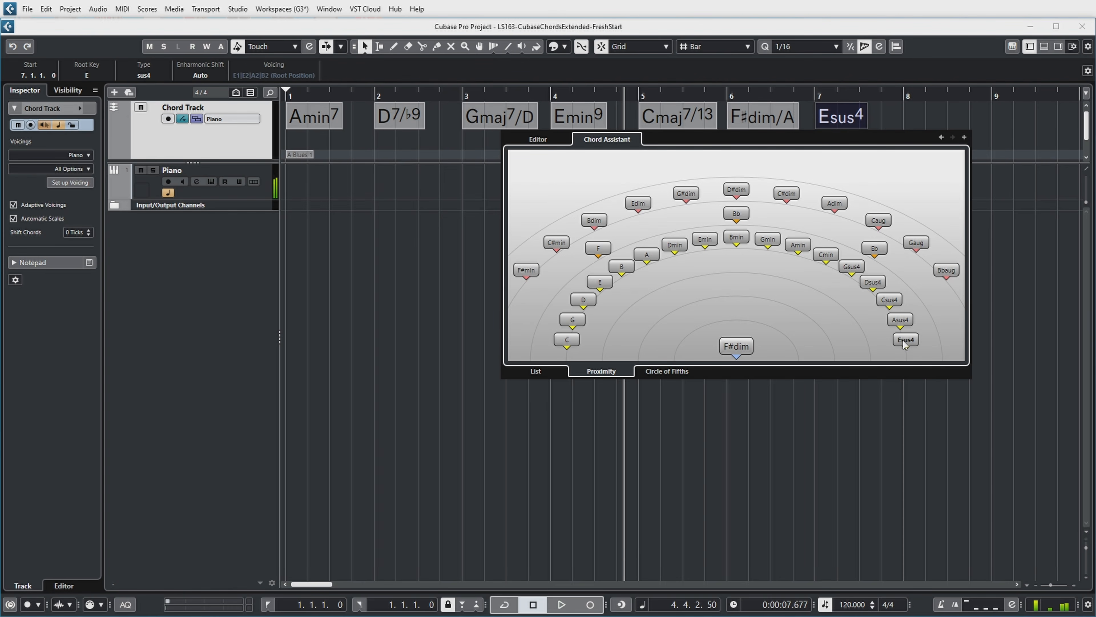
{"action": "left_click", "coordinate": [901, 320]}
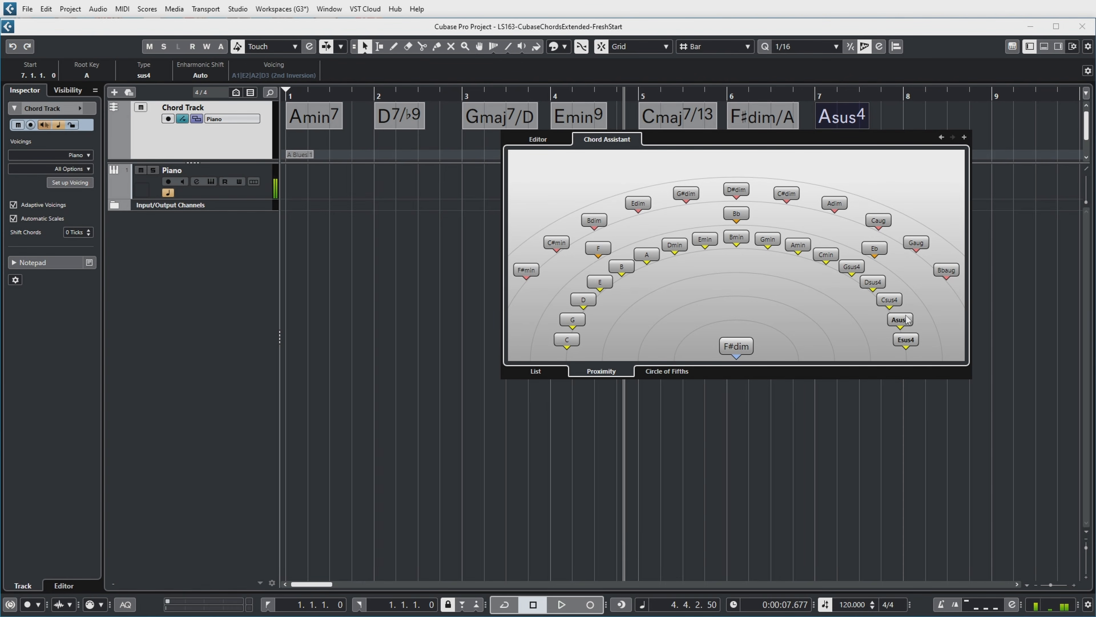
{"action": "left_click", "coordinate": [889, 300]}
{"action": "left_click", "coordinate": [873, 284]}
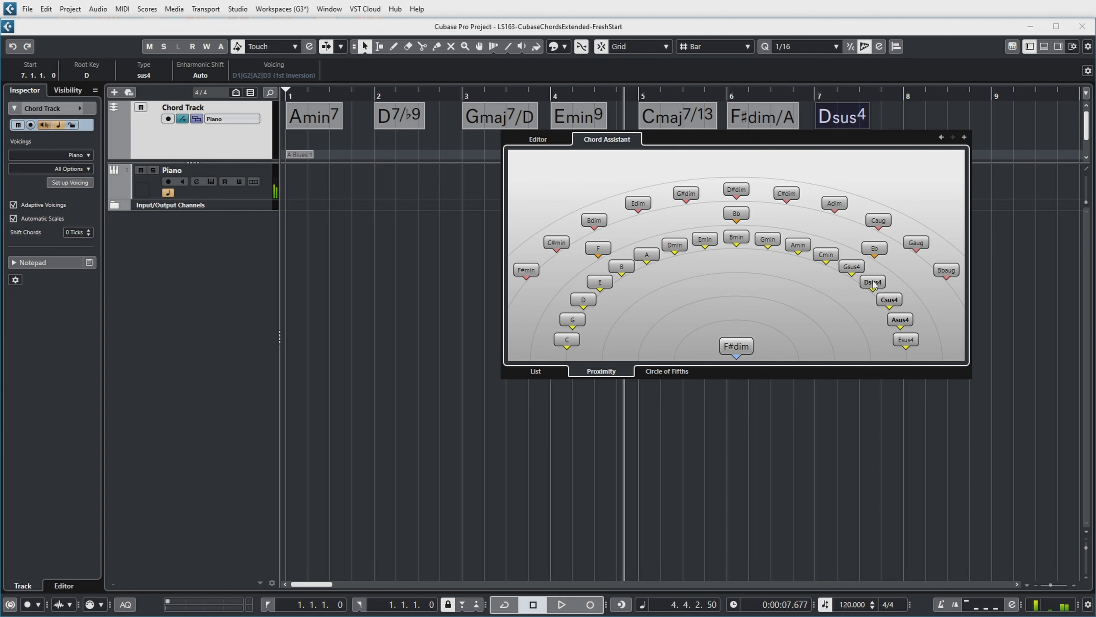
{"action": "left_click", "coordinate": [901, 321]}
{"action": "left_click", "coordinate": [735, 345]}
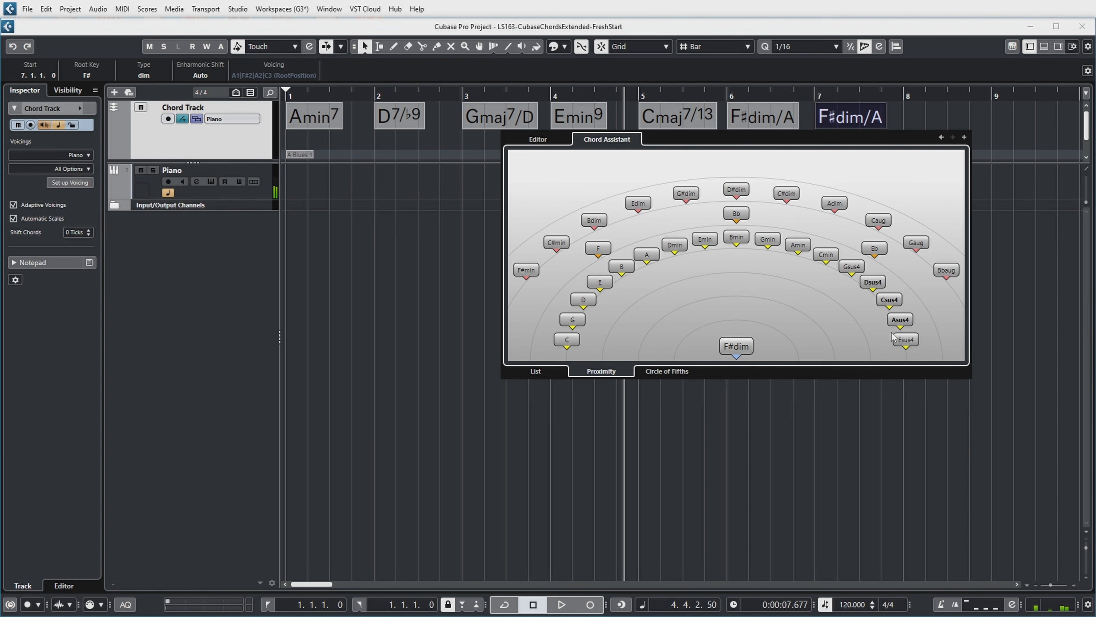
{"action": "left_click", "coordinate": [901, 320]}
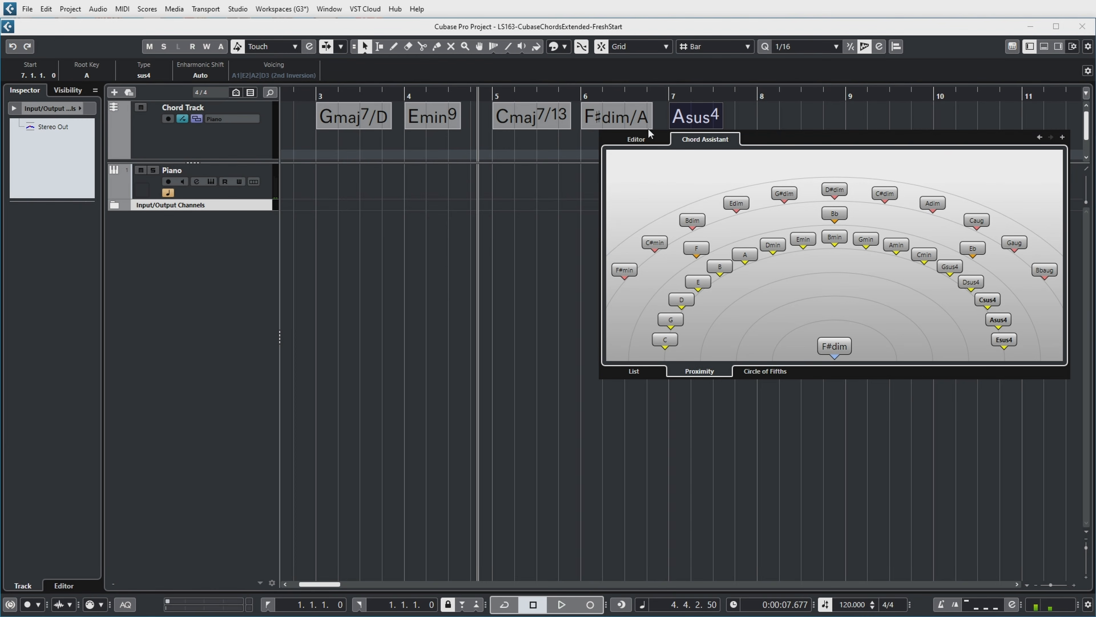
- Try G# and G as bass notes for the Asus4 chord at bar 7, and set the bass to F#
{"action": "left_click", "coordinate": [635, 144]}
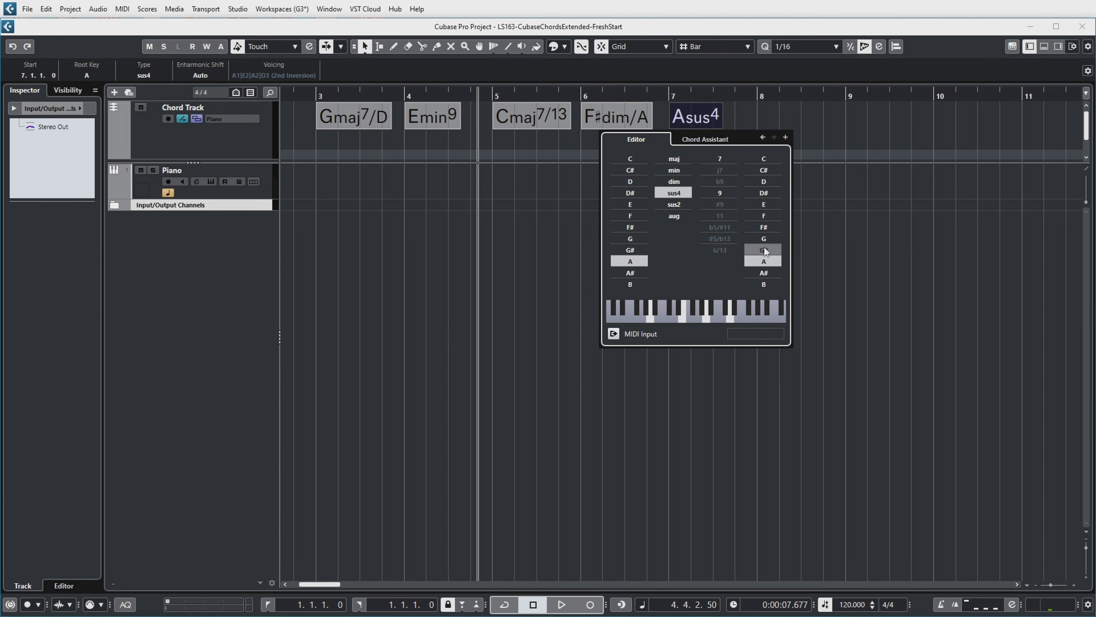
{"action": "left_click", "coordinate": [769, 251]}
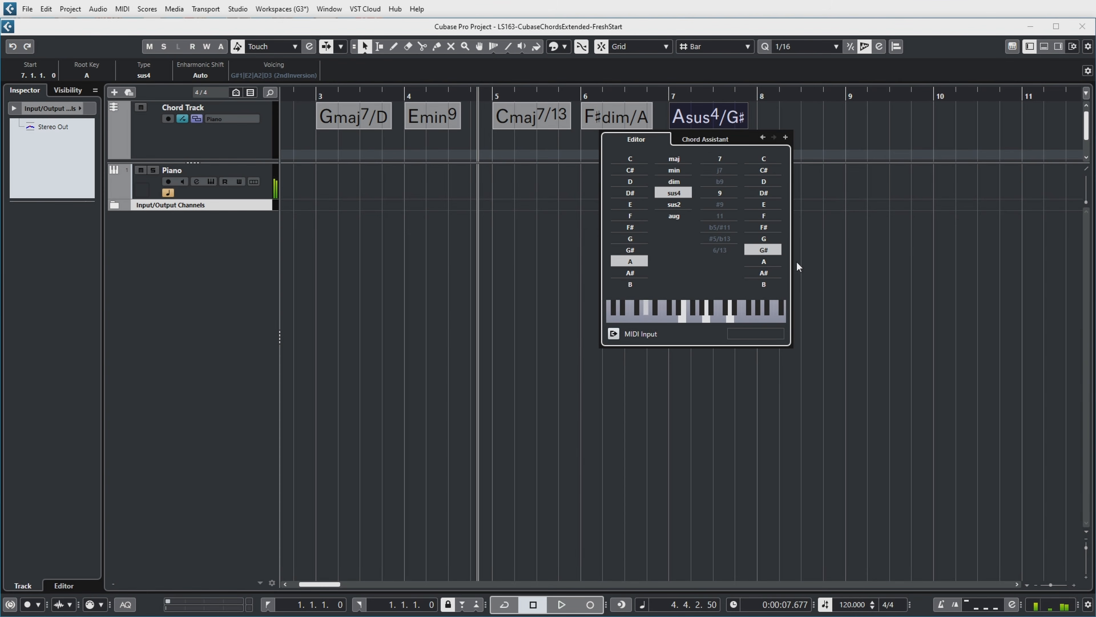
{"action": "left_click", "coordinate": [779, 240]}
{"action": "left_click", "coordinate": [764, 228]}
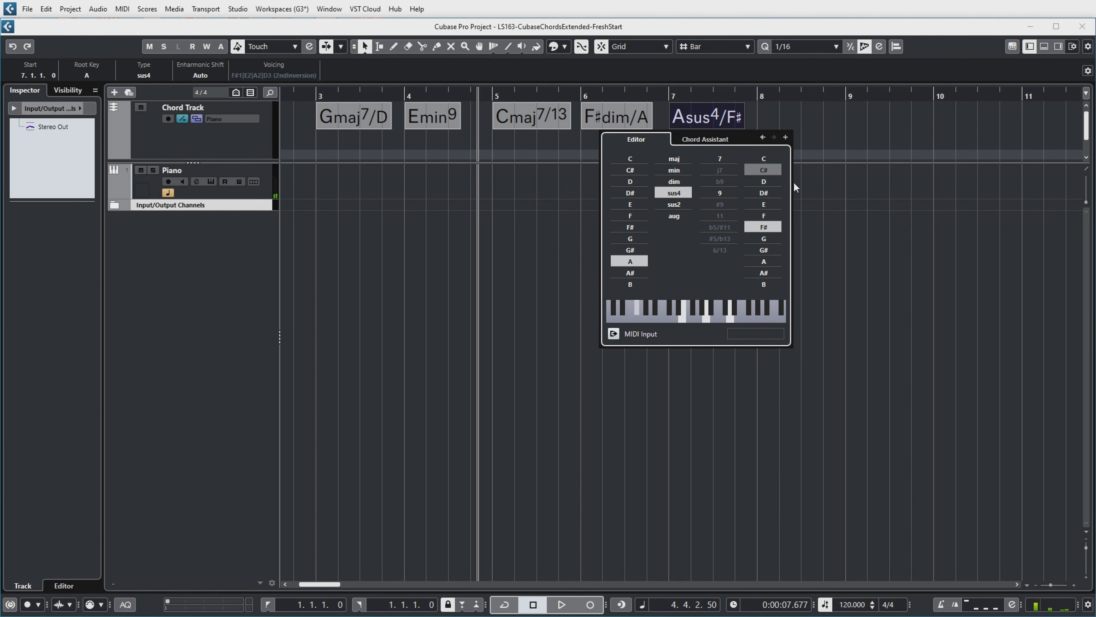
- Step back to the F#dim/A chord, move forward again and add an empty chord at bar 8
{"action": "left_click", "coordinate": [763, 137]}
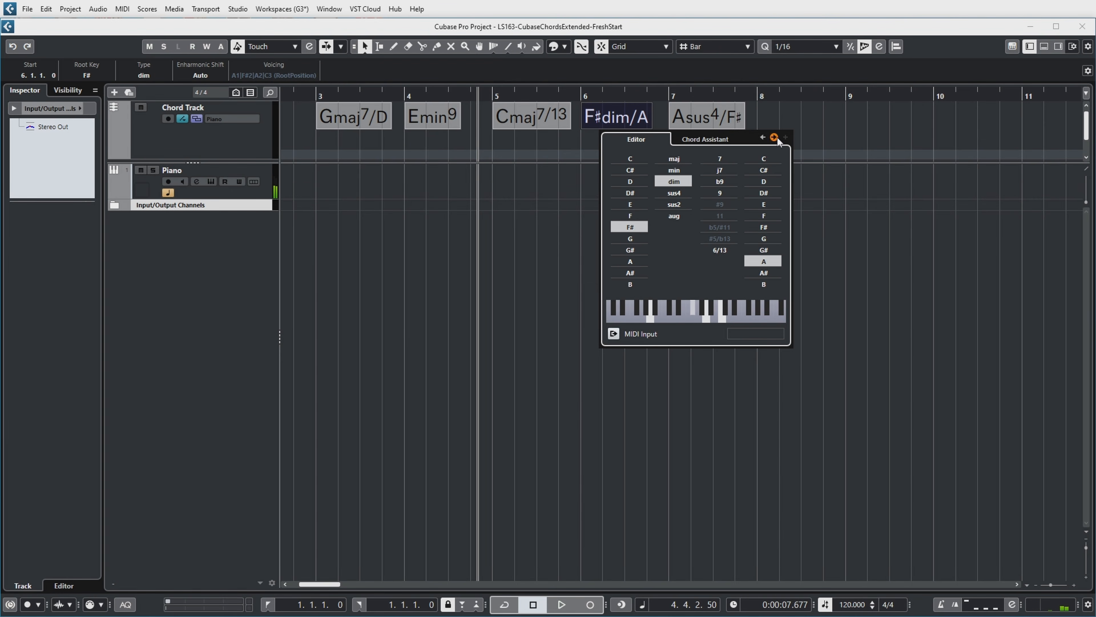
{"action": "left_click", "coordinate": [775, 138]}
{"action": "left_click", "coordinate": [776, 137]}
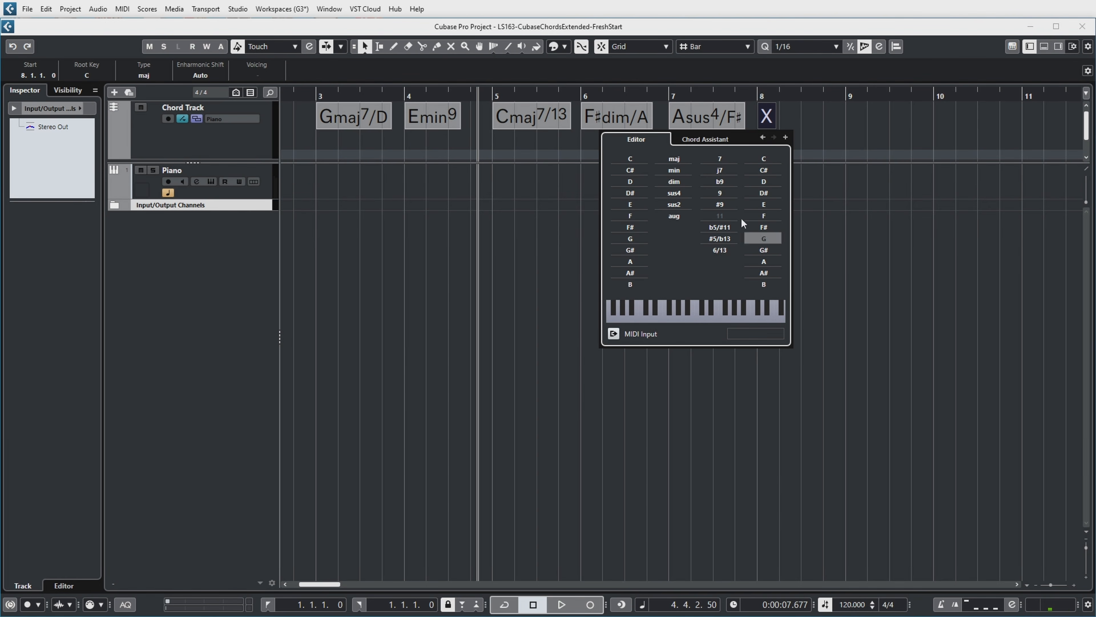
- Assign Bmin from the Circle of Fifths to the bar 8 chord and set its bass note to D
{"action": "left_click", "coordinate": [705, 139]}
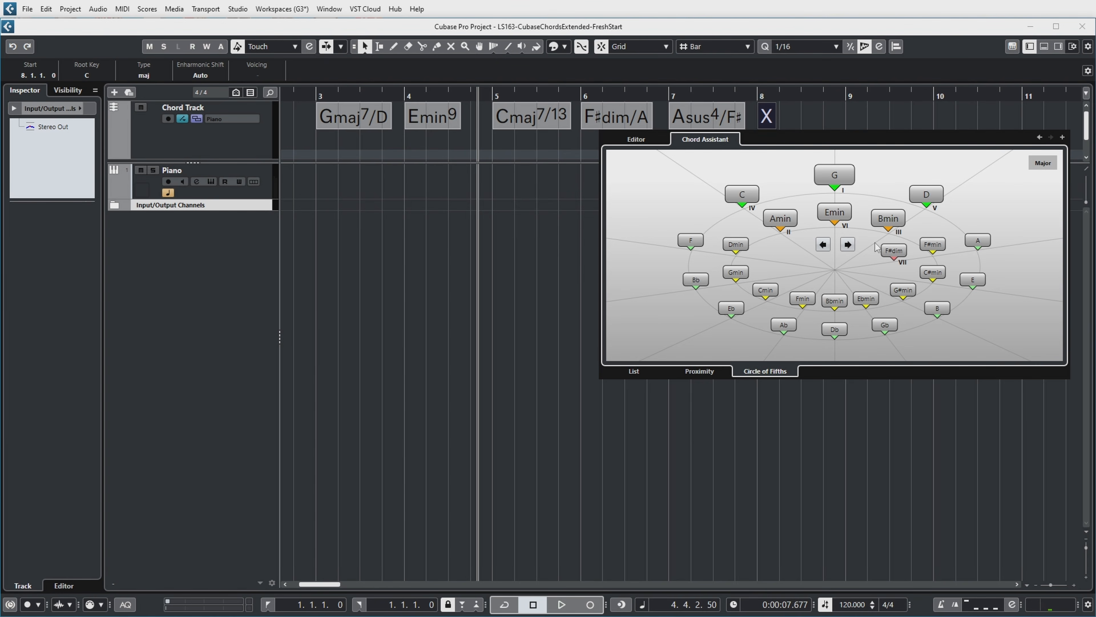
{"action": "left_click", "coordinate": [889, 218]}
{"action": "left_click", "coordinate": [636, 140]}
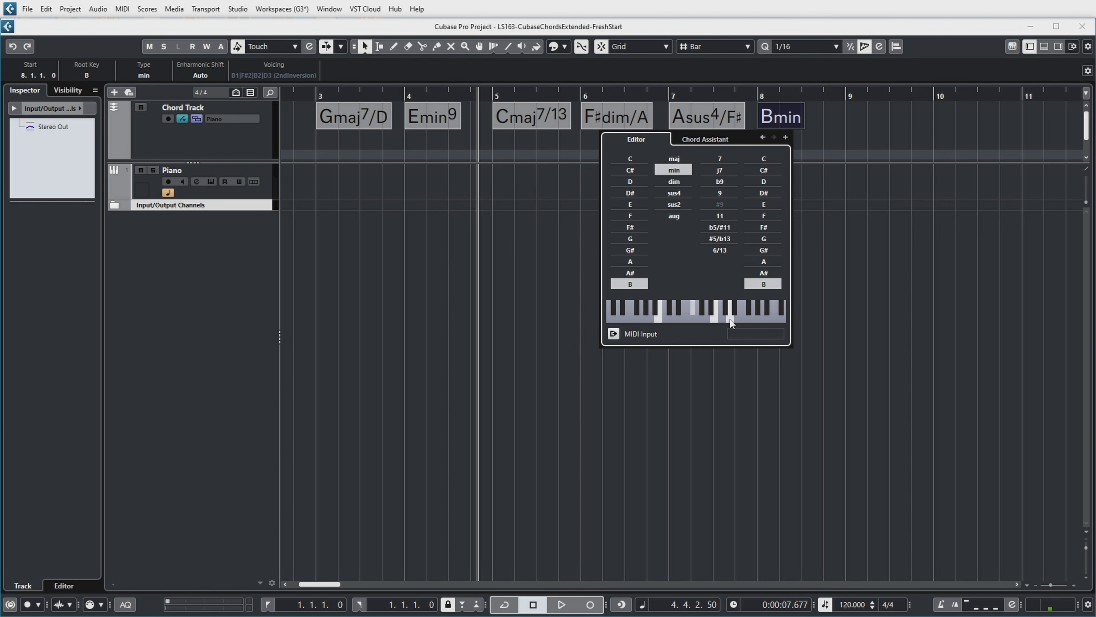
{"action": "left_click", "coordinate": [762, 181]}
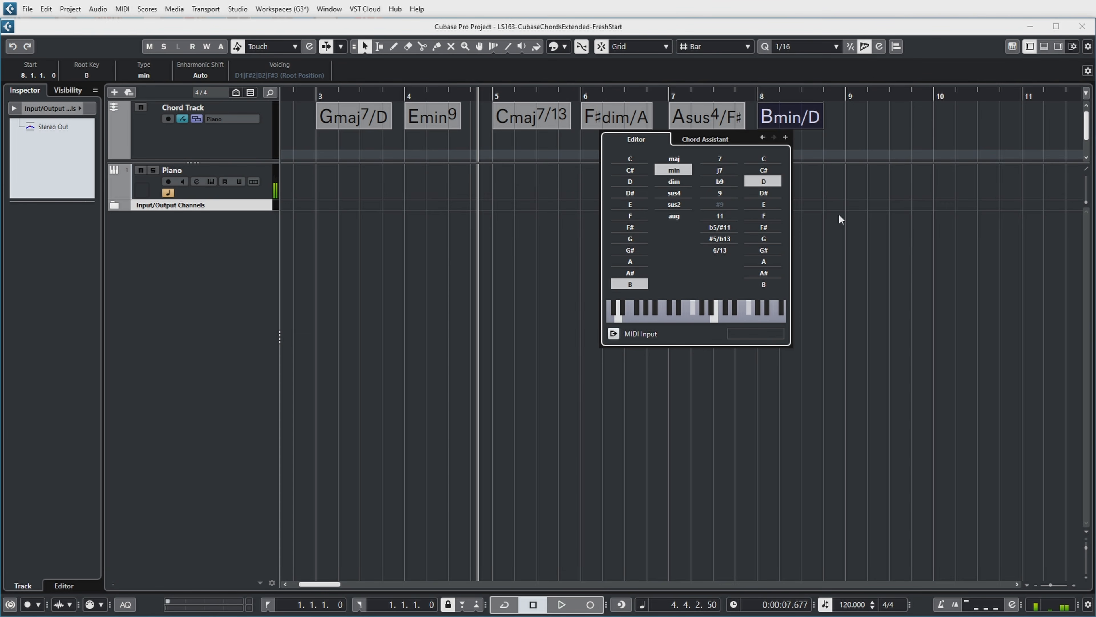
{"action": "left_click", "coordinate": [845, 221]}
- Play the chord progression back from the start of the project through bar 8
{"action": "key", "text": "Home"}
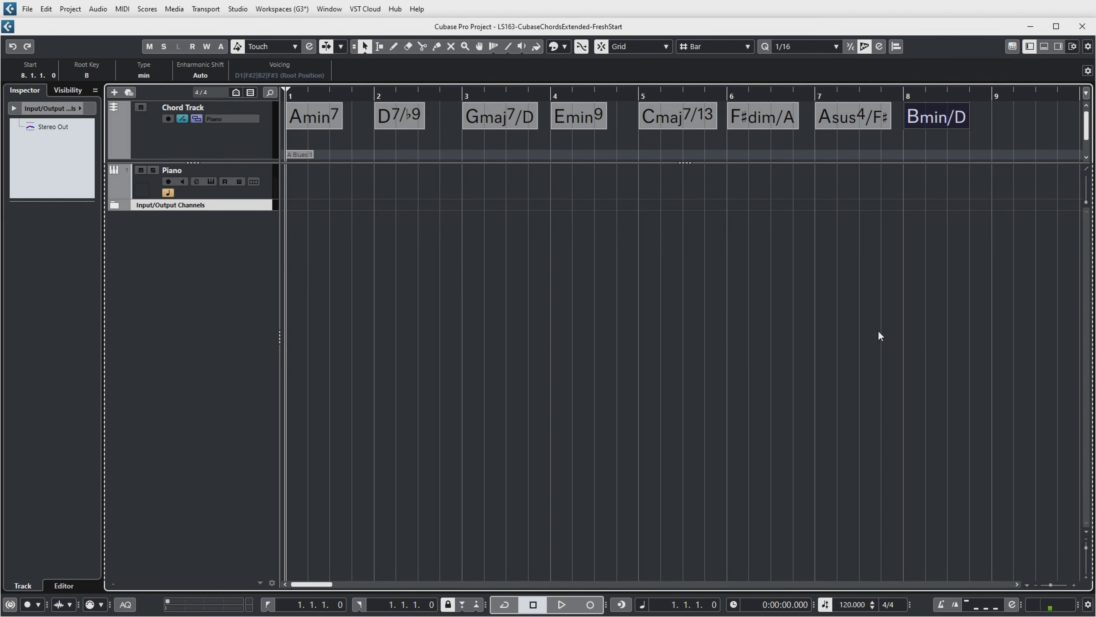
{"action": "key", "text": "space"}
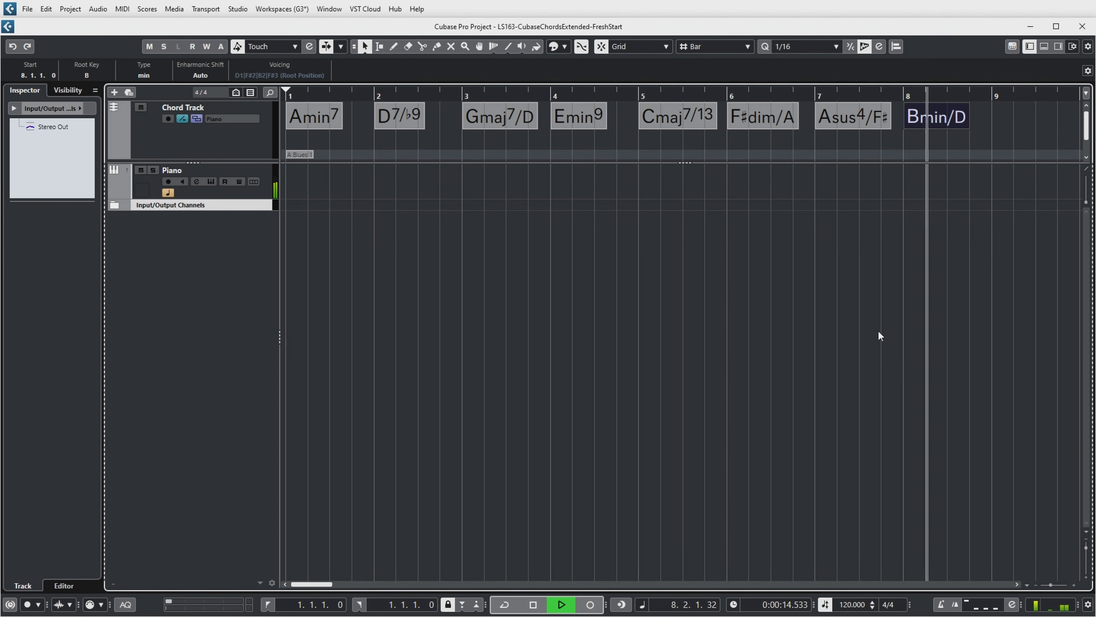
{"action": "key", "text": "space"}
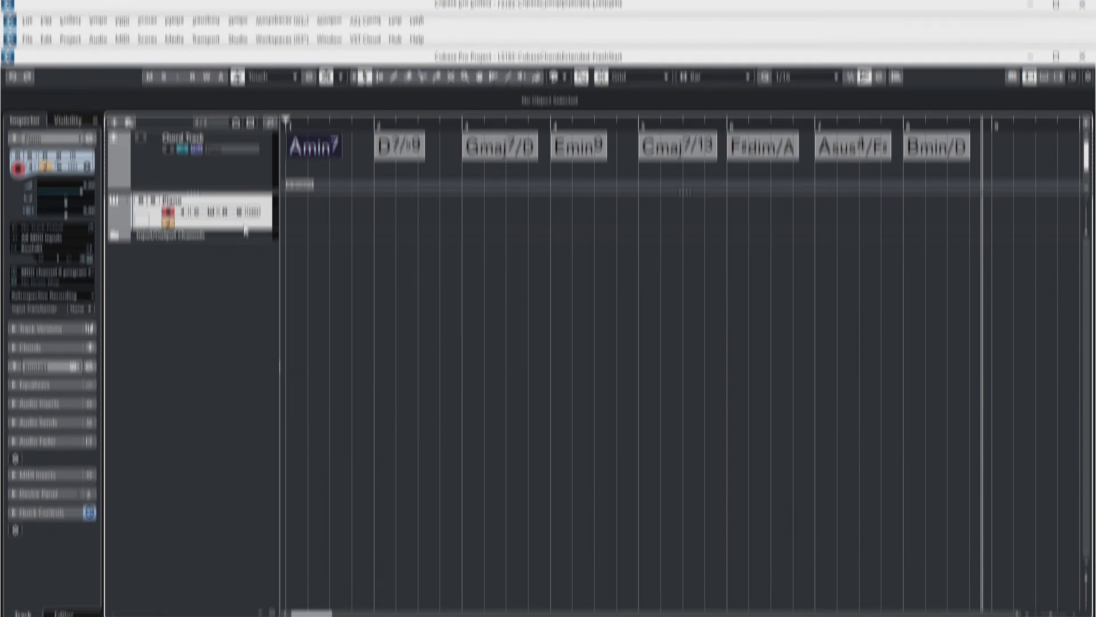
- Add a Kontakt instrument track named Keys below the Piano track
{"action": "right_click", "coordinate": [245, 197]}
{"action": "mouse_move", "coordinate": [362, 204]}
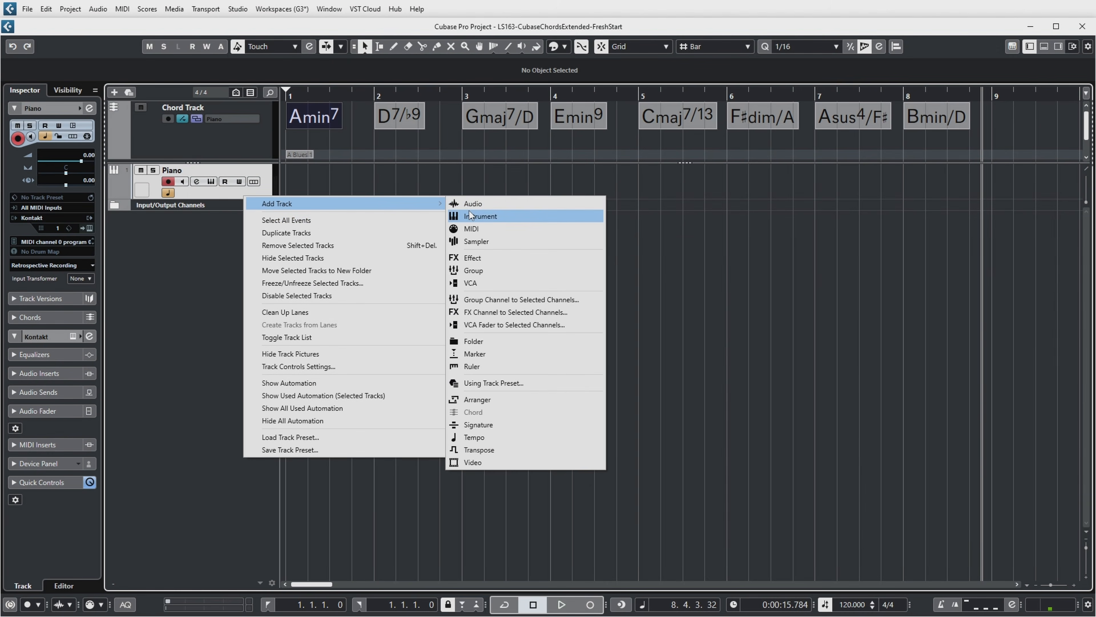
{"action": "left_click", "coordinate": [479, 216]}
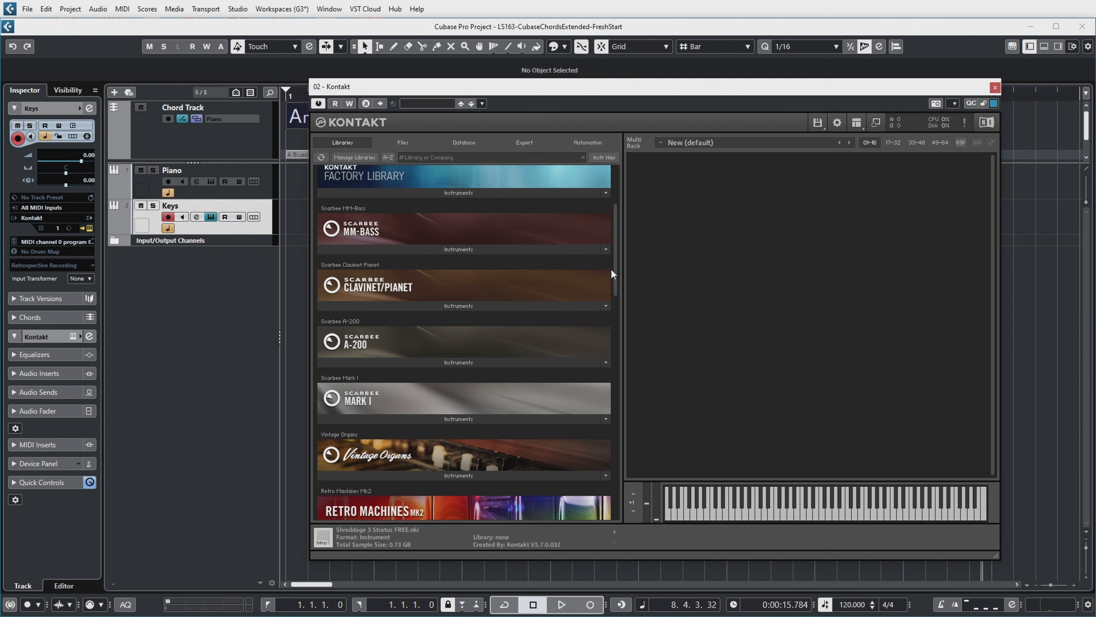
- Load the instrument Whats Up.nki from the Scarbee Mark I library into Kontakt
{"action": "scroll", "coordinate": [613, 289], "scroll_direction": "down", "scroll_amount": 3}
{"action": "scroll", "coordinate": [613, 290], "scroll_direction": "down", "scroll_amount": 1}
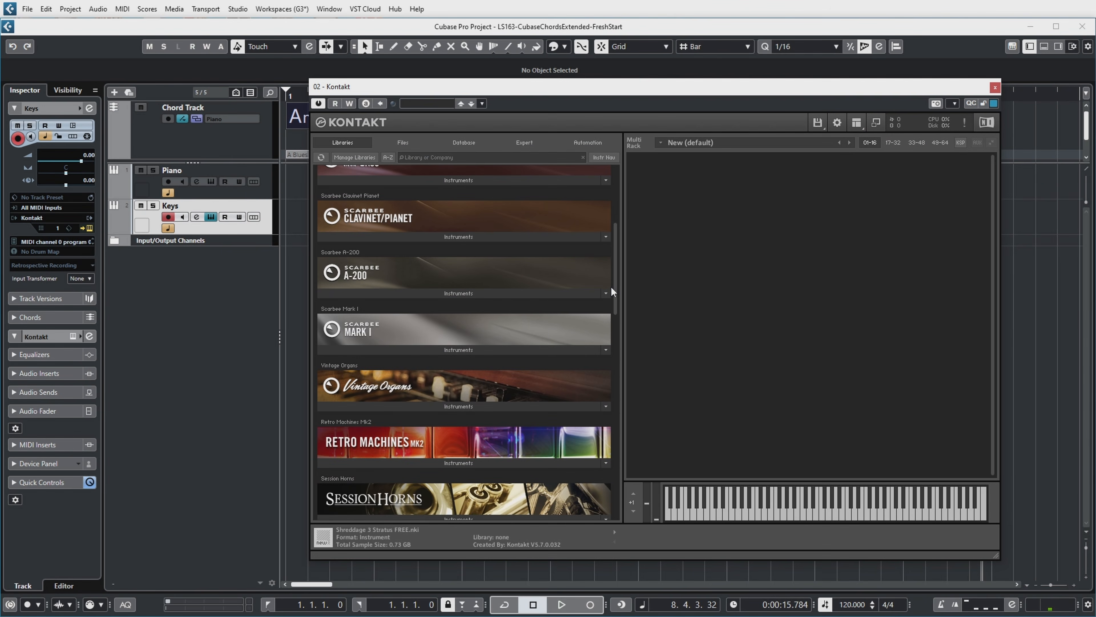
{"action": "left_click", "coordinate": [456, 351]}
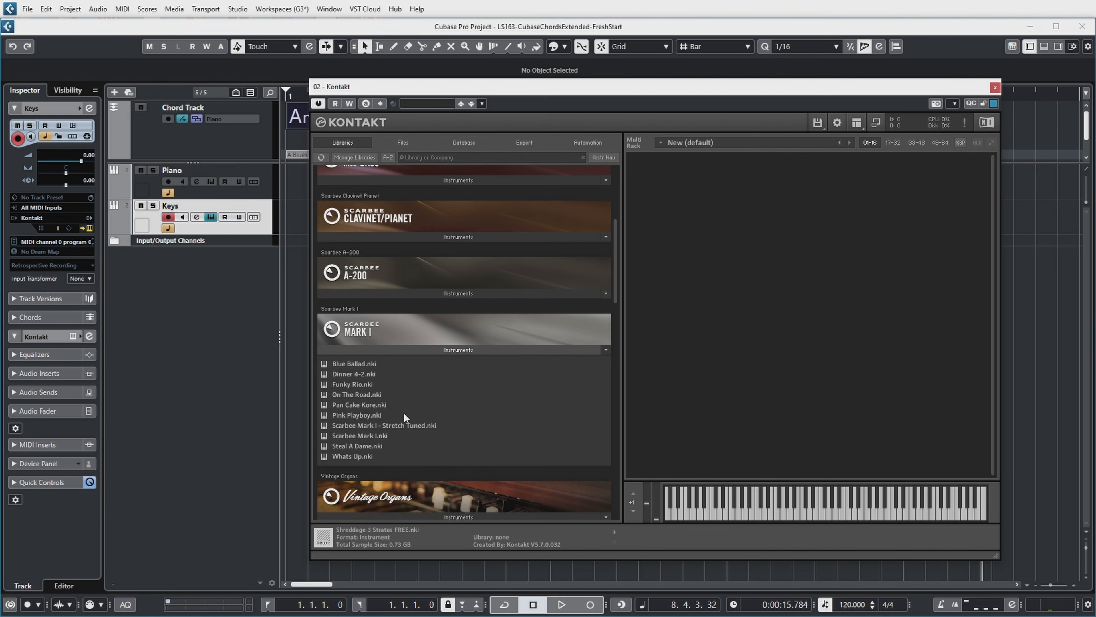
{"action": "left_click_drag", "start_coordinate": [351, 457], "coordinate": [706, 377]}
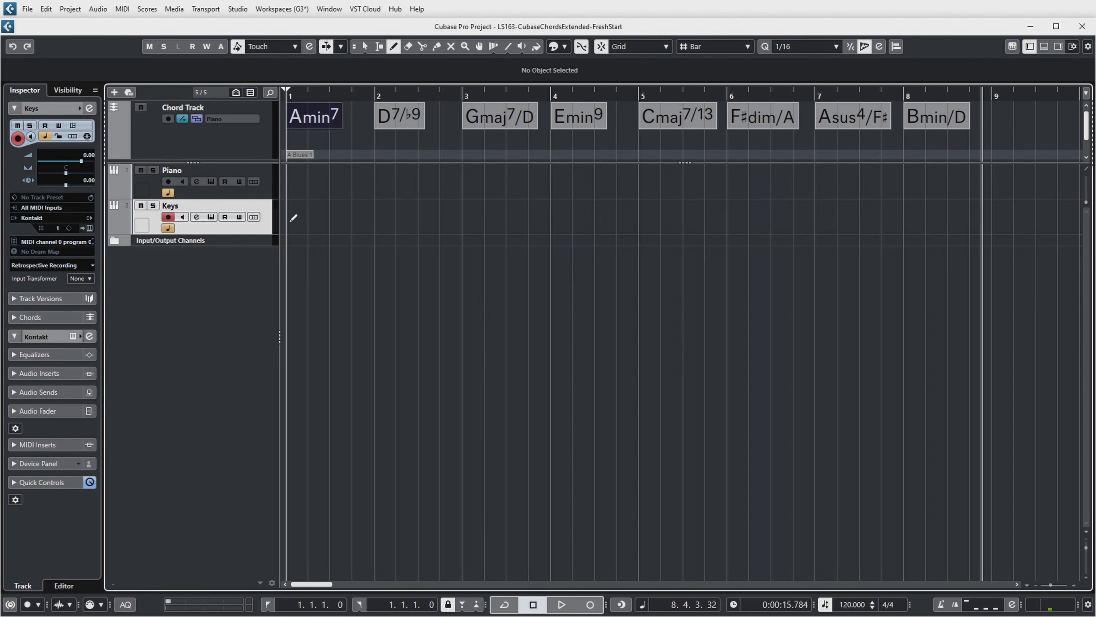
- Draw an empty eight-bar MIDI part on the Keys track from bar 1 to bar 9 and open it in the Key Editor
{"action": "left_click_drag", "start_coordinate": [294, 218], "coordinate": [986, 211]}
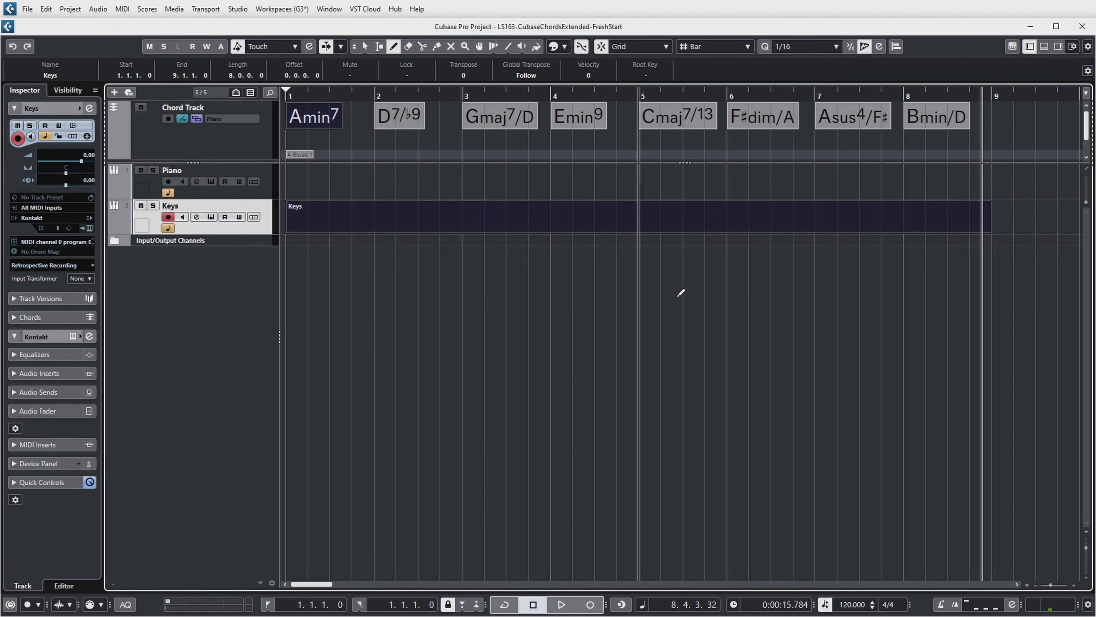
{"action": "key", "text": "1"}
{"action": "double_click", "coordinate": [469, 221]}
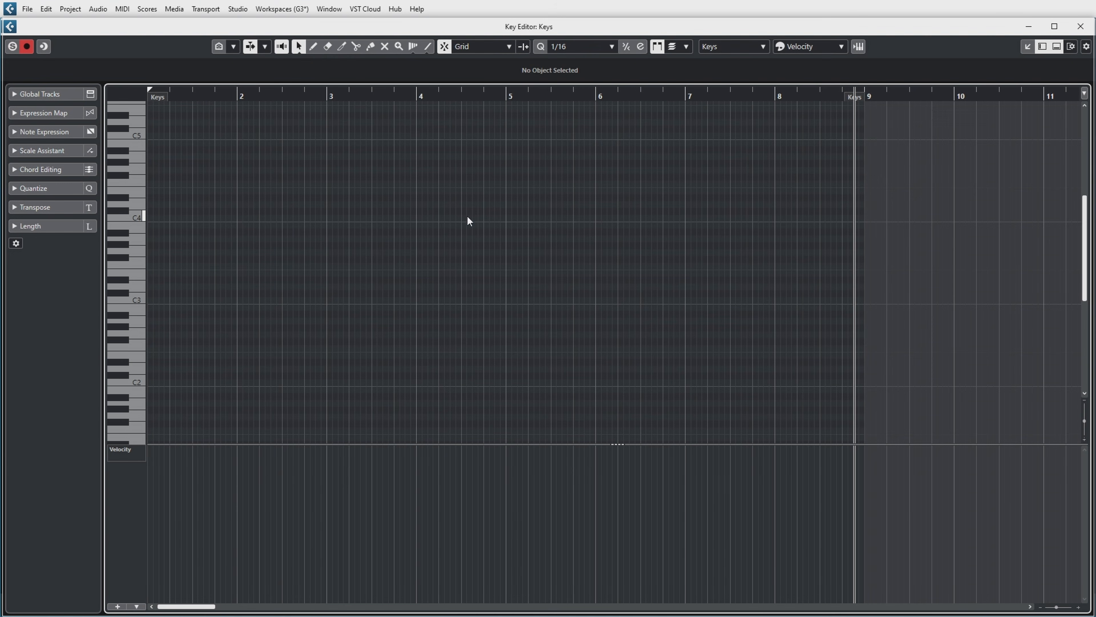
- Draw trial notes F3 and G3 in bar 1, undo both and return to the Object Selection tool
{"action": "right_click", "coordinate": [184, 271]}
{"action": "left_click", "coordinate": [196, 271]}
{"action": "left_click", "coordinate": [163, 265]}
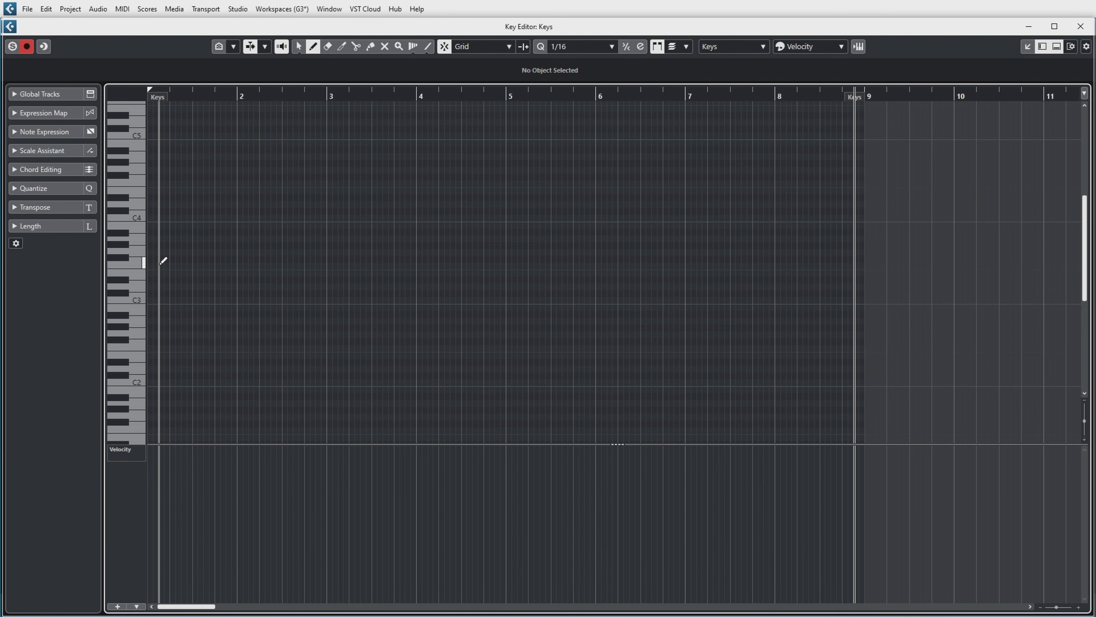
{"action": "left_click_drag", "start_coordinate": [205, 254], "coordinate": [224, 254]}
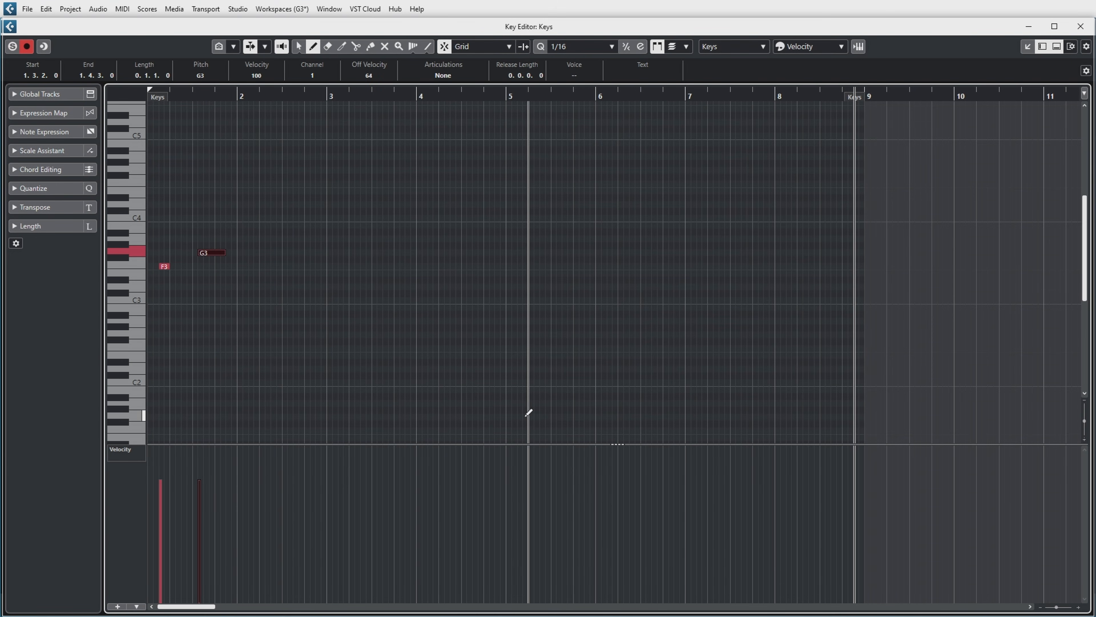
{"action": "key", "text": "ctrl+z"}
{"action": "key", "text": "ctrl+z"}
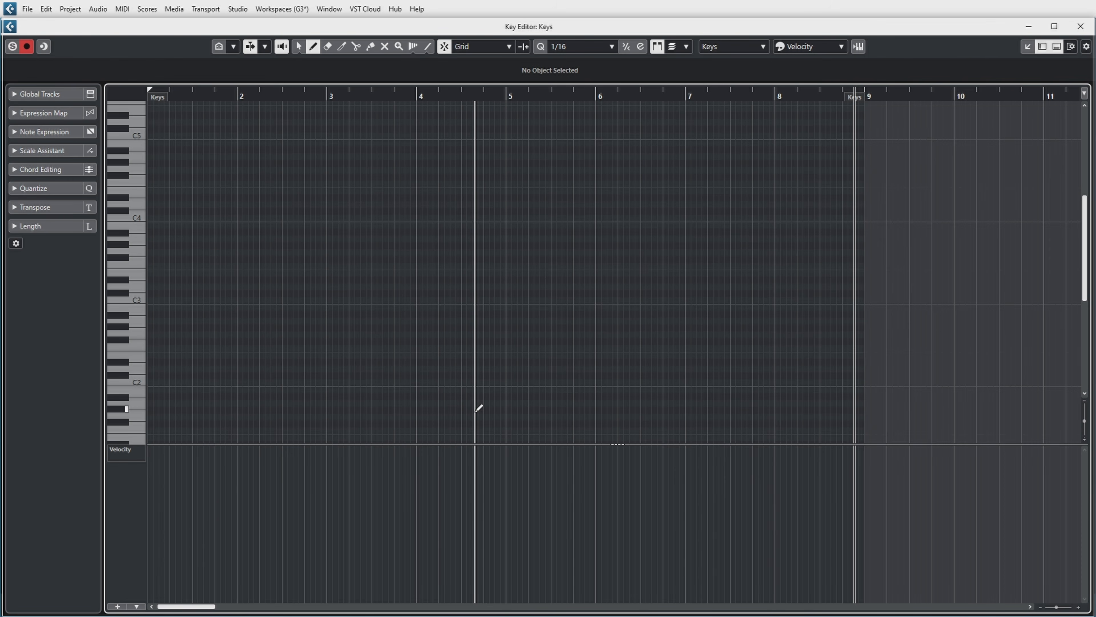
{"action": "right_click", "coordinate": [234, 250]}
{"action": "left_click", "coordinate": [233, 250]}
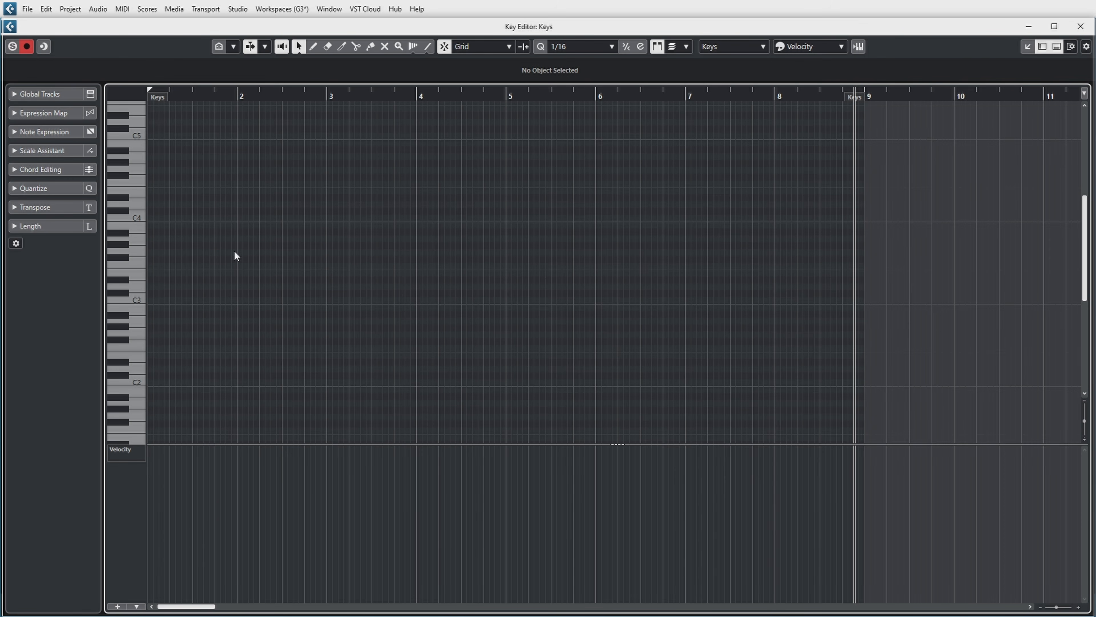
- Set the Scale Assistant to use the Chord Track in Chords & Scales mode
{"action": "left_click", "coordinate": [16, 152]}
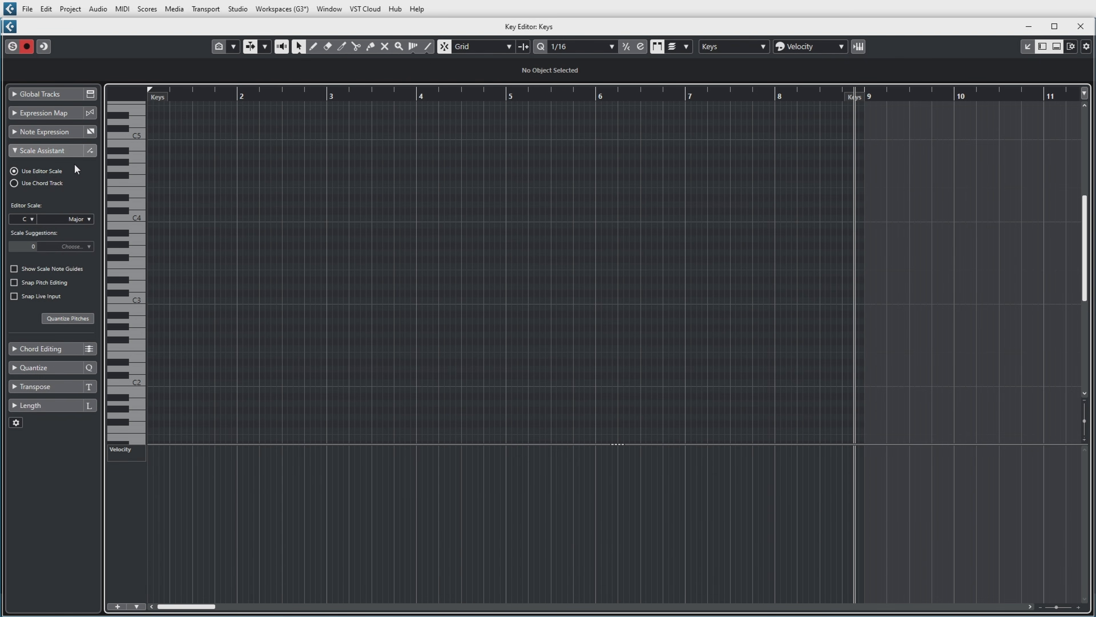
{"action": "left_click", "coordinate": [14, 183]}
{"action": "left_click", "coordinate": [86, 219]}
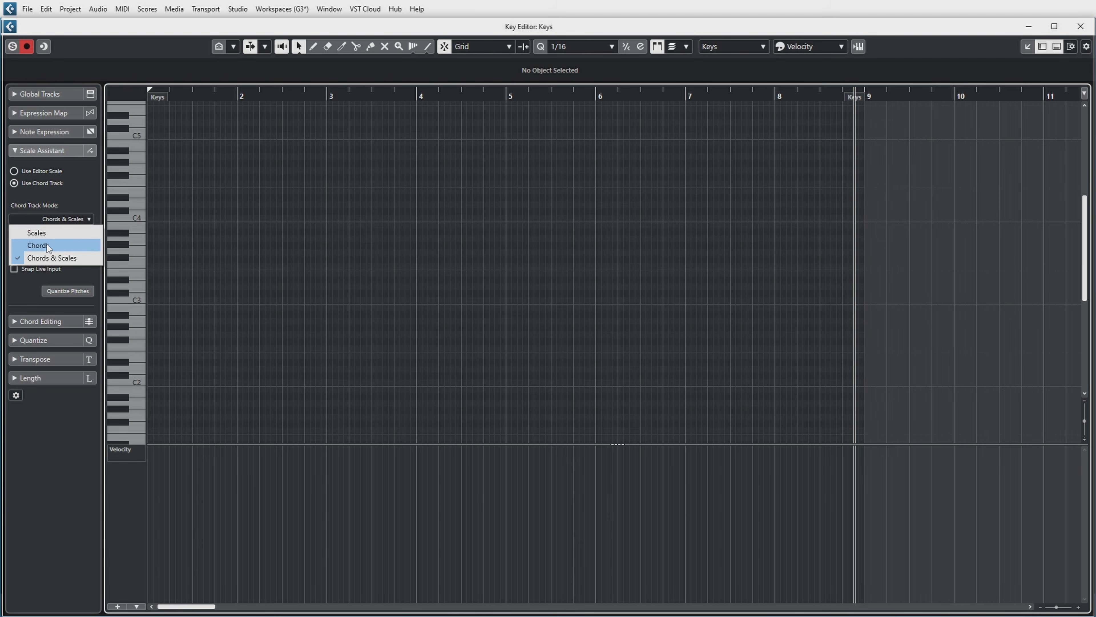
{"action": "left_click", "coordinate": [57, 257]}
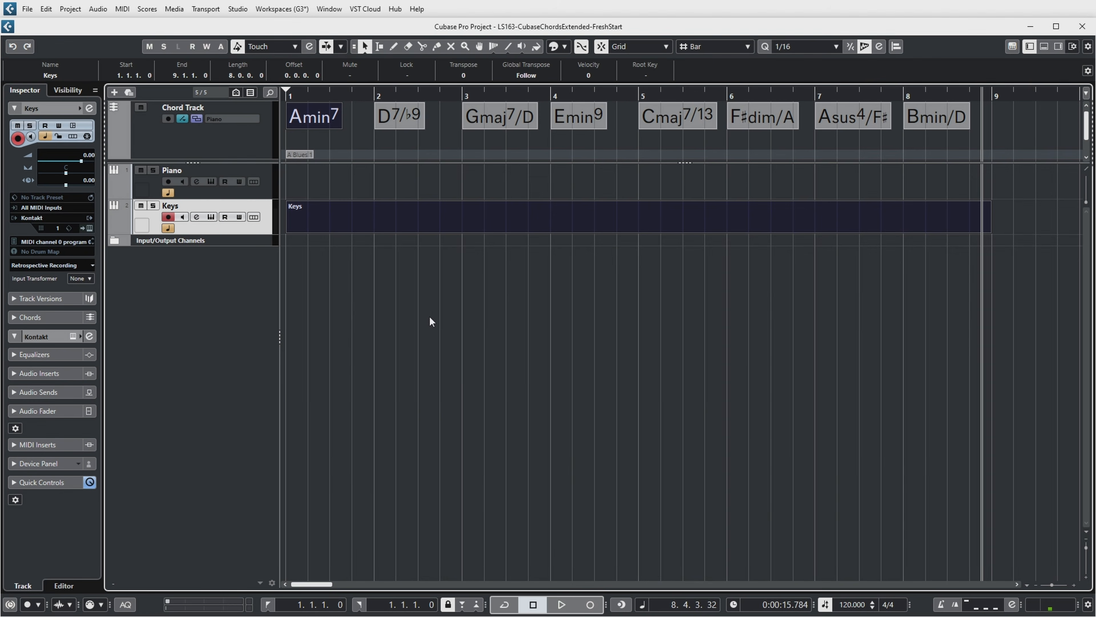
- Audition the Amin7, D7/b9 and Gmaj7/D chords in the project, and inspect the Chord Track's scale event at bar 1
{"action": "left_click", "coordinate": [333, 121]}
{"action": "left_click", "coordinate": [398, 123]}
{"action": "left_click", "coordinate": [501, 116]}
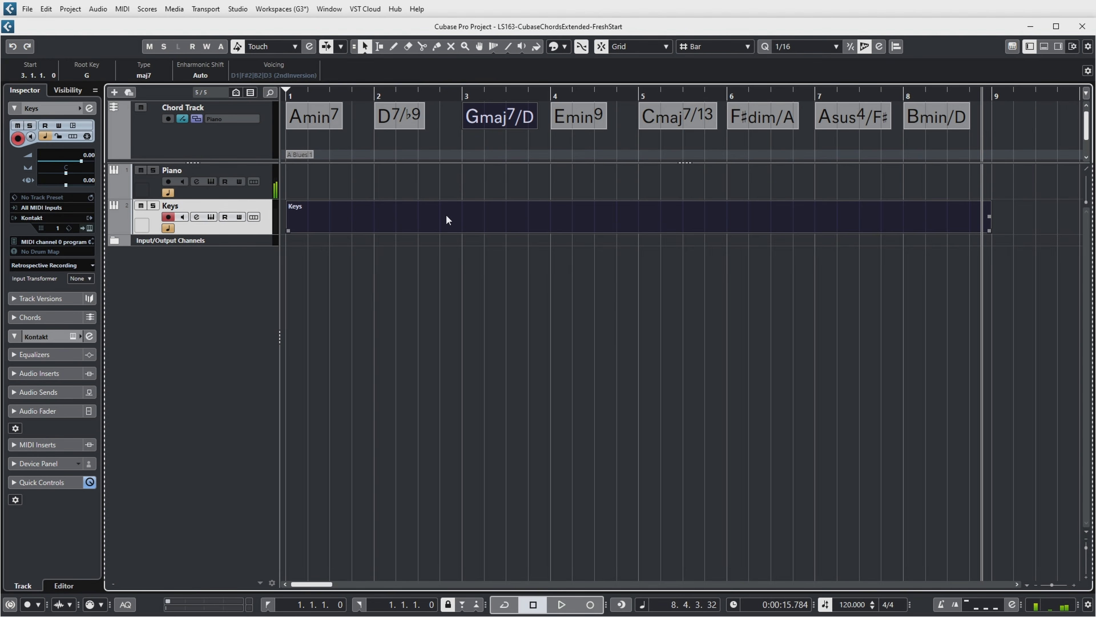
{"action": "left_click", "coordinate": [203, 149]}
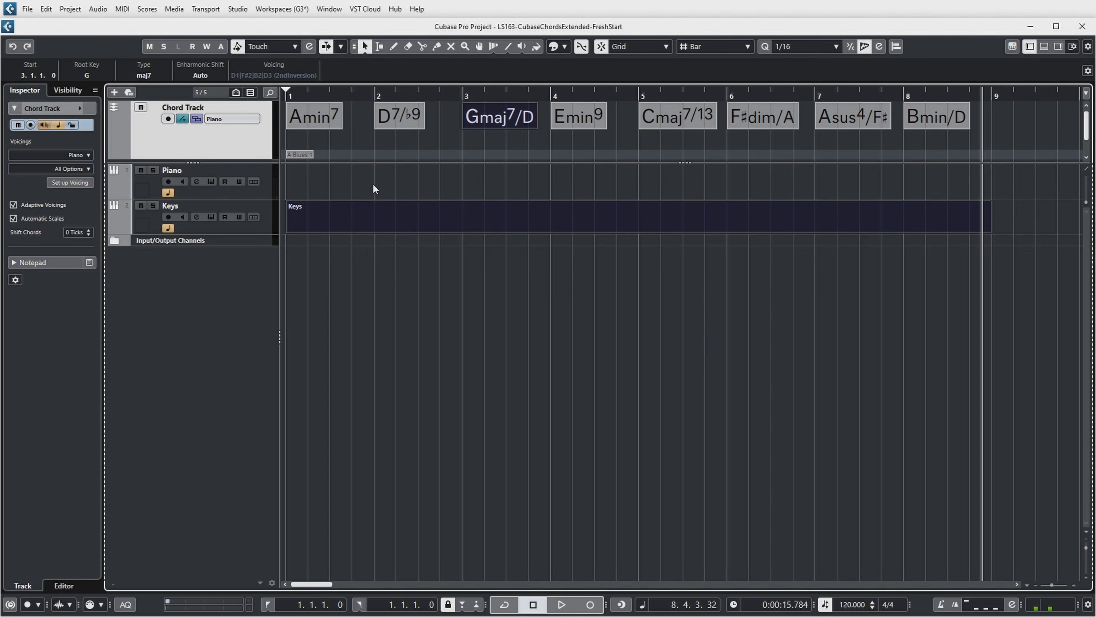
{"action": "left_click", "coordinate": [299, 156]}
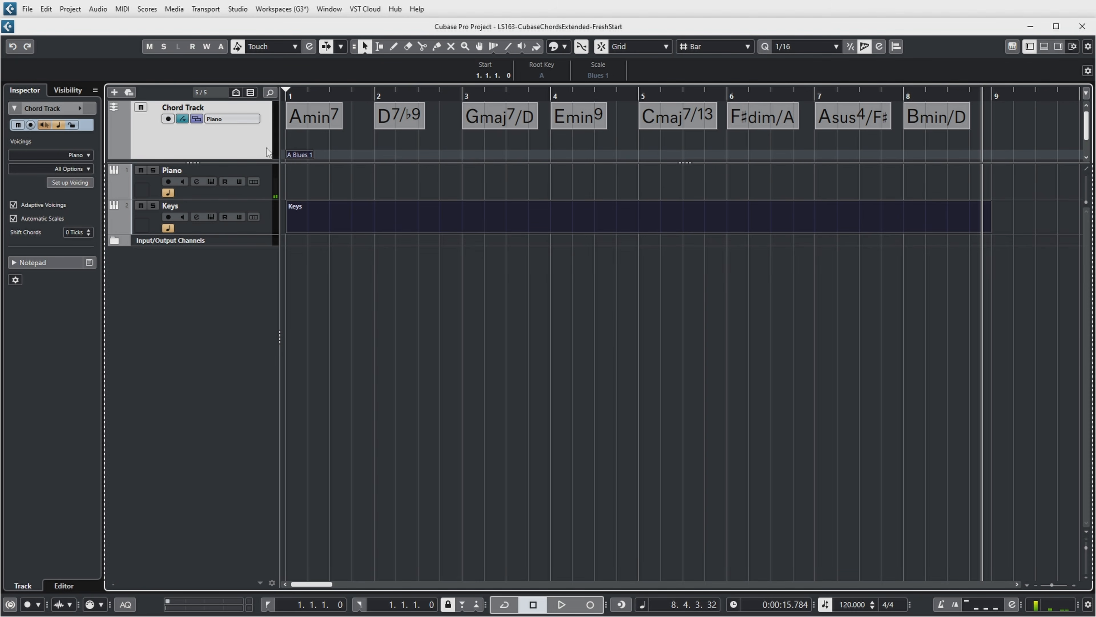
- Return to the Key Editor, enable Show Scale Note Guides and set the Chord Track Mode to Chords
{"action": "left_click", "coordinate": [329, 9]}
{"action": "left_click", "coordinate": [362, 181]}
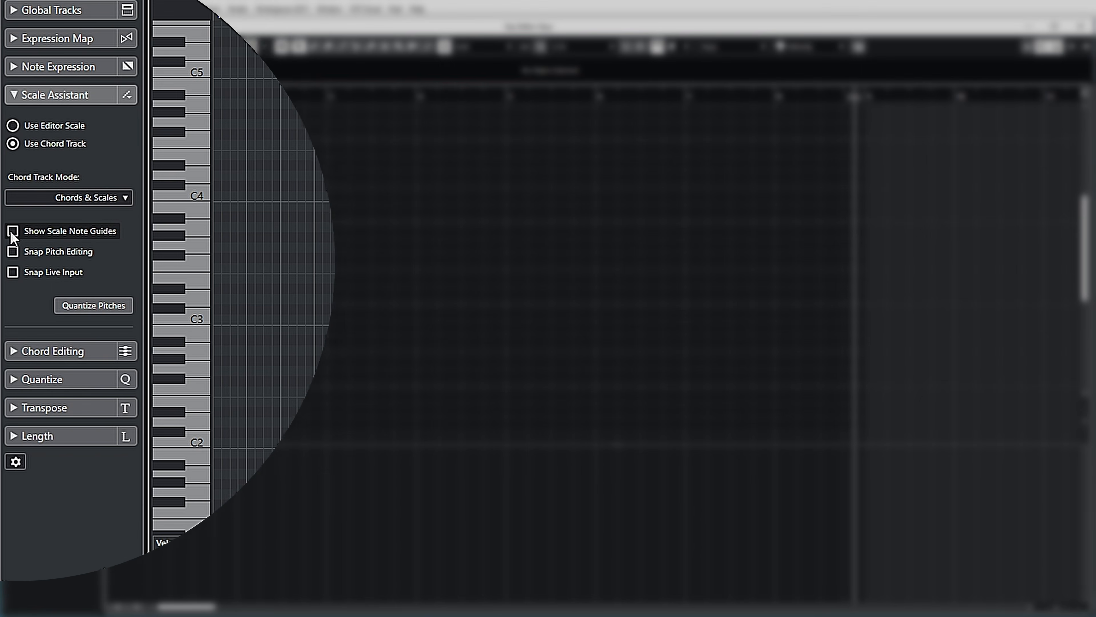
{"action": "left_click", "coordinate": [12, 232]}
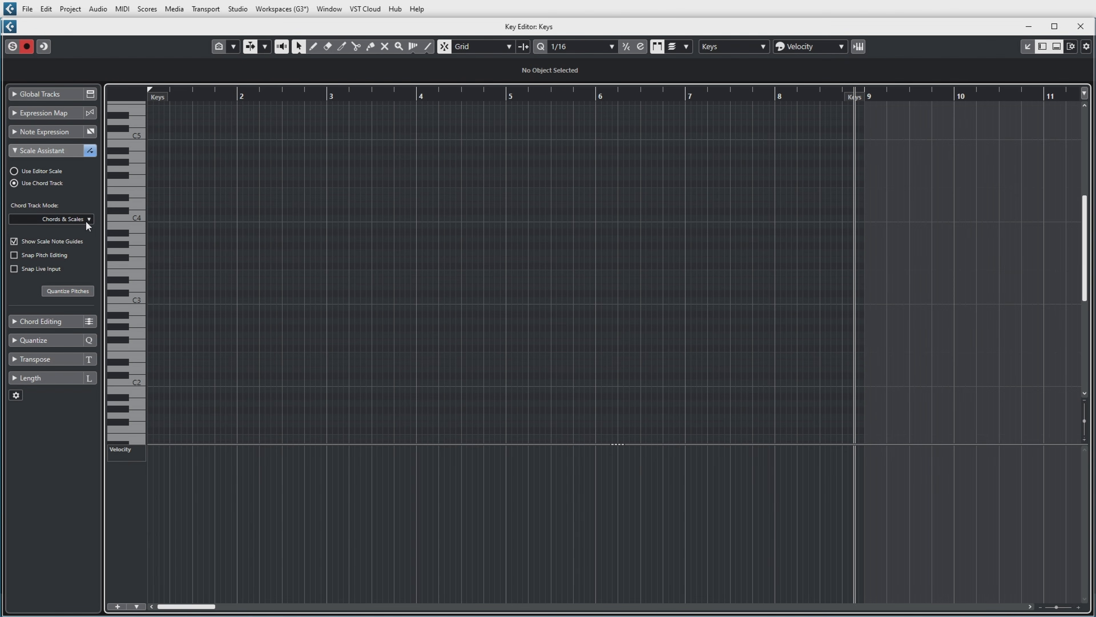
{"action": "left_click", "coordinate": [88, 219]}
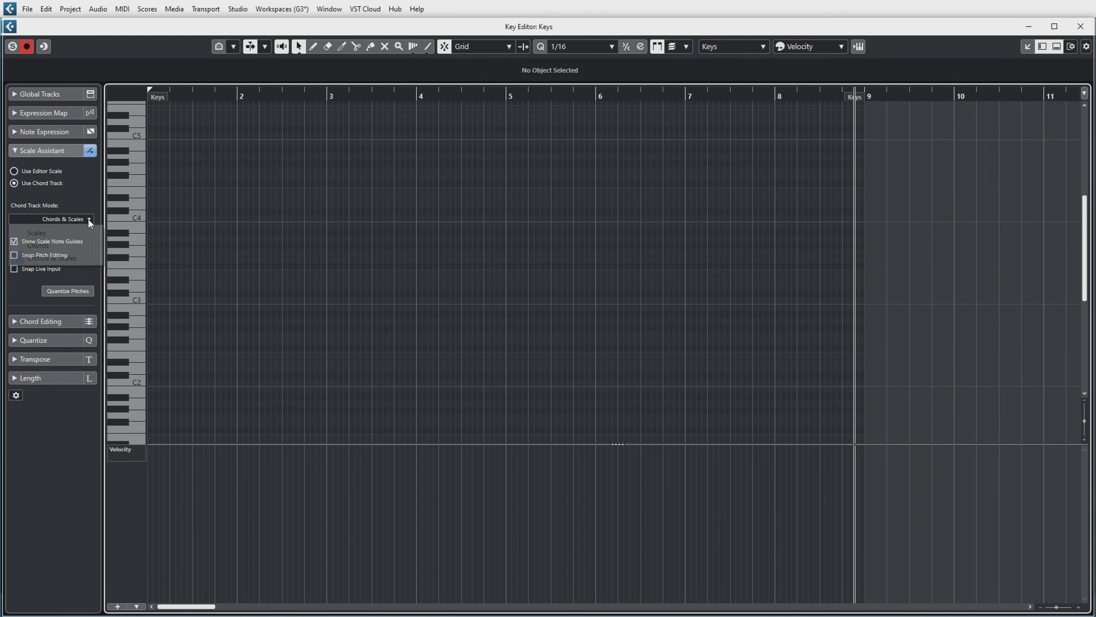
{"action": "left_click", "coordinate": [63, 247]}
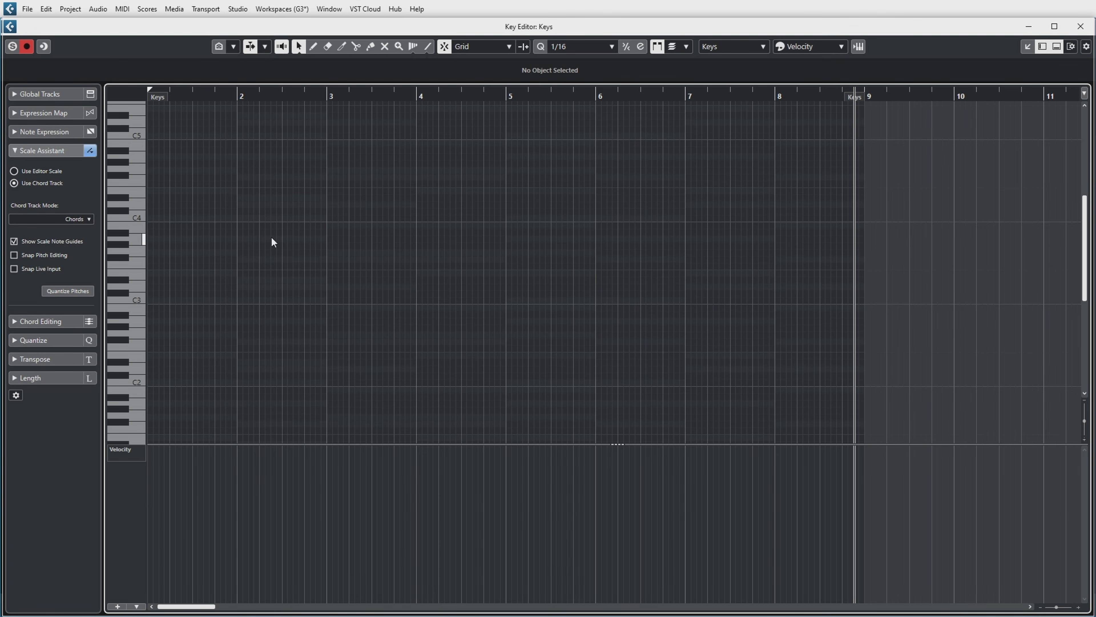
- Draw a G3 note three sixteenths long near the start of bar 1, beginning at 1.1.2
{"action": "right_click", "coordinate": [166, 263]}
{"action": "left_click", "coordinate": [177, 263]}
{"action": "left_click_drag", "start_coordinate": [154, 252], "coordinate": [169, 253]}
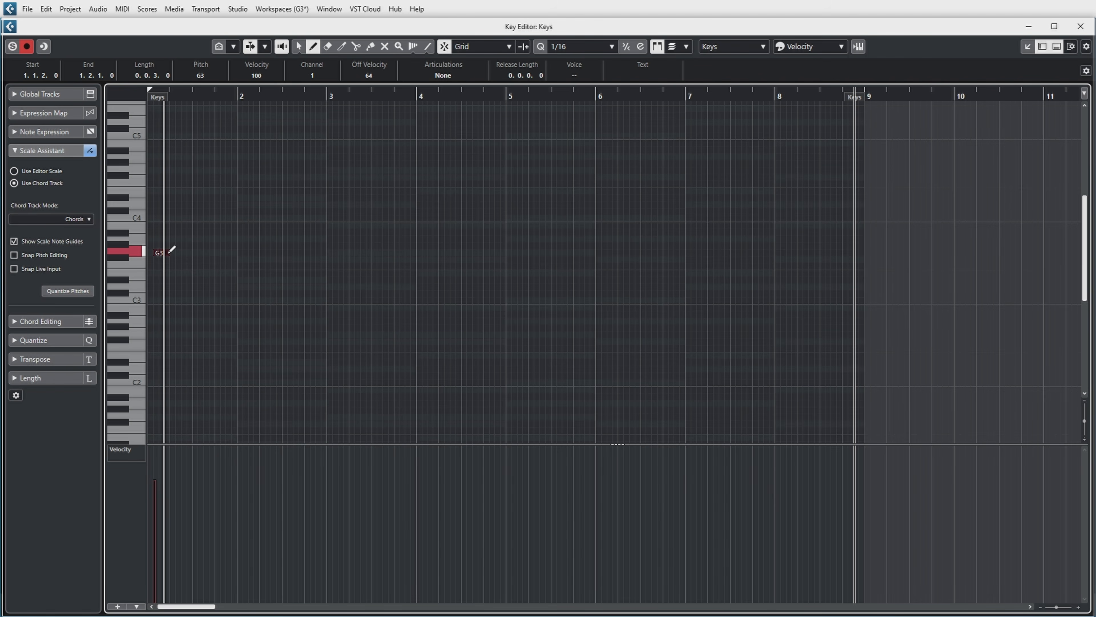
- Enable Snap Pitch Editing and test it by moving the G3 note with the Object Selection tool
{"action": "left_click", "coordinate": [27, 258]}
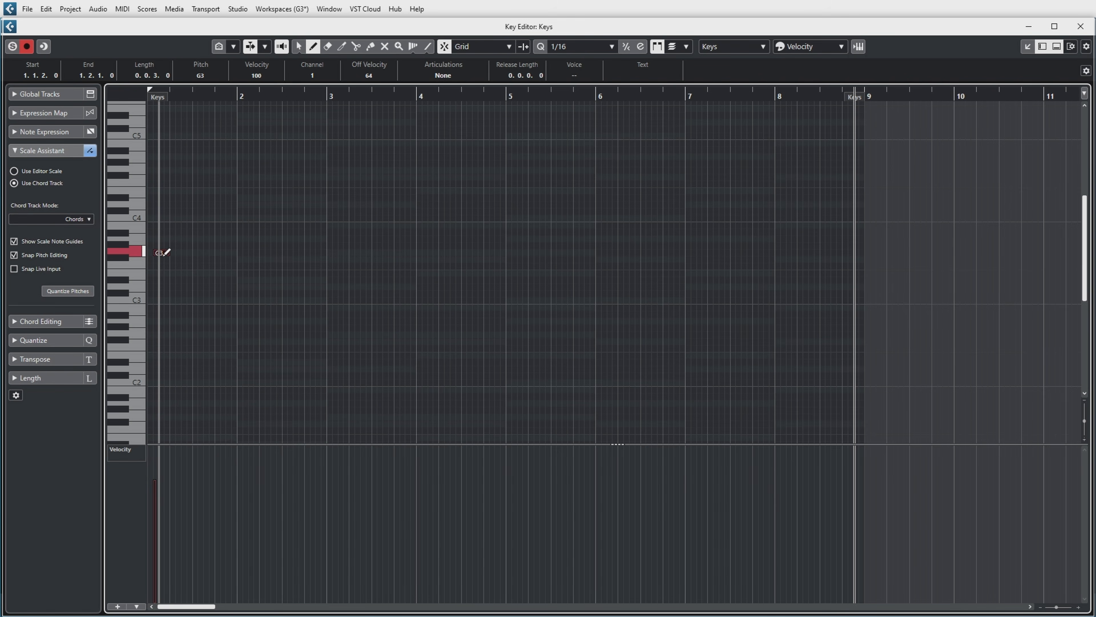
{"action": "key", "text": "1"}
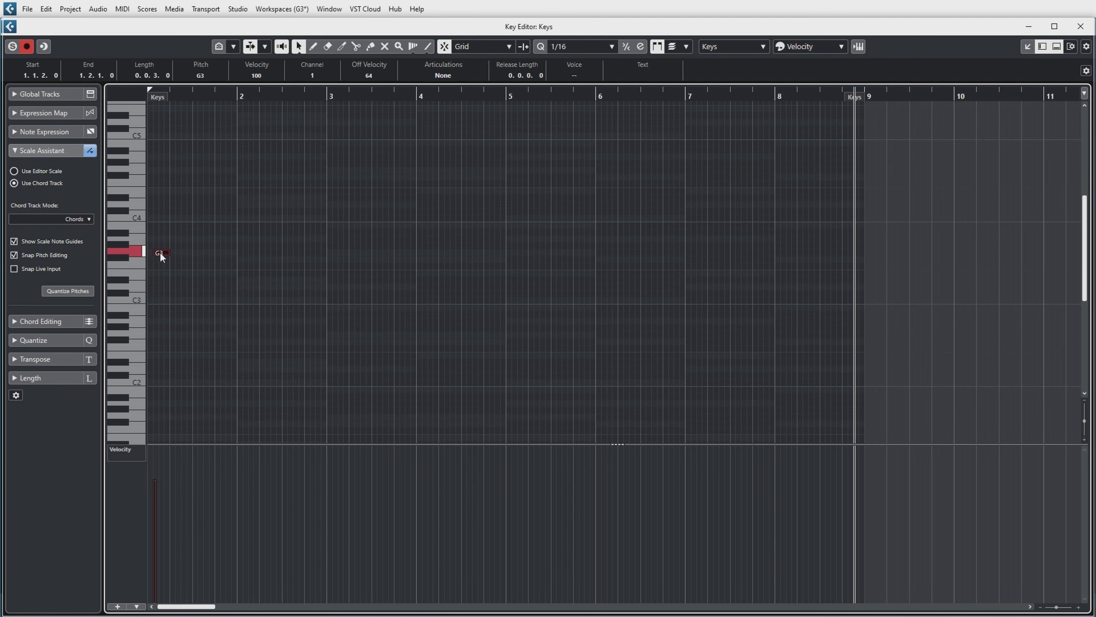
{"action": "mouse_move", "coordinate": [161, 253]}
{"action": "left_mouse_down"}
{"action": "mouse_move", "coordinate": [163, 167]}
{"action": "mouse_move", "coordinate": [159, 254]}
{"action": "left_mouse_up"}
- Set the Chord Track Mode to Chords & Scales and test the pitch snapping on the G3 note
{"action": "left_click", "coordinate": [87, 219]}
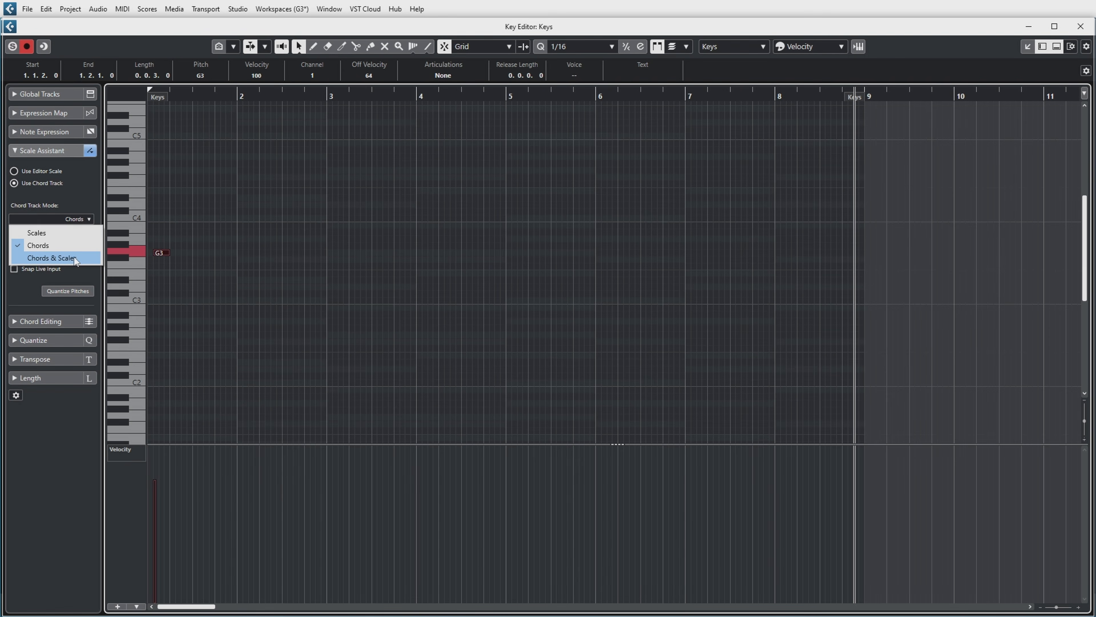
{"action": "left_click", "coordinate": [64, 258]}
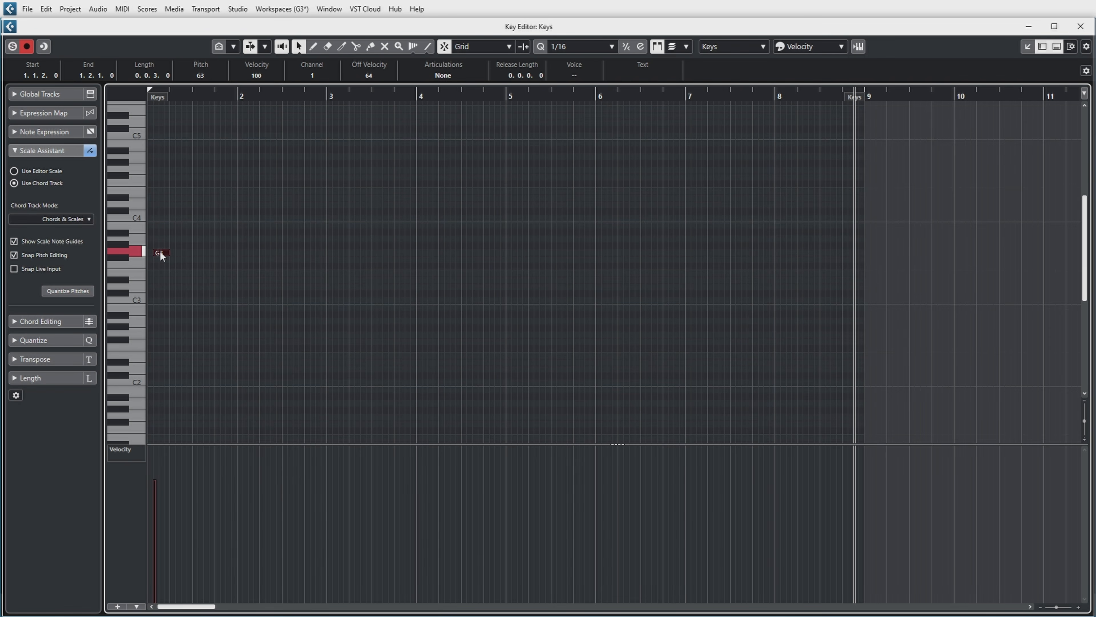
{"action": "mouse_move", "coordinate": [161, 253]}
{"action": "left_mouse_down"}
{"action": "mouse_move", "coordinate": [157, 190]}
{"action": "mouse_move", "coordinate": [159, 254]}
{"action": "left_mouse_up"}
- Enable Snap Live Input in the Scale Assistant, keeping the Chord Track Mode at Chords & Scales
{"action": "left_click", "coordinate": [13, 270]}
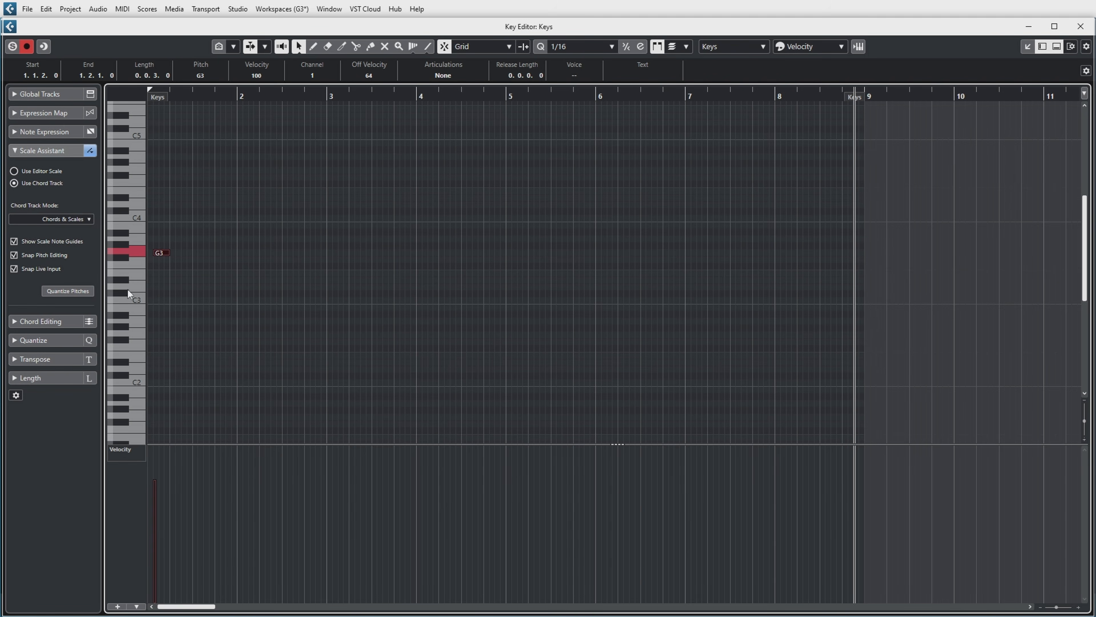
{"action": "left_click", "coordinate": [89, 216]}
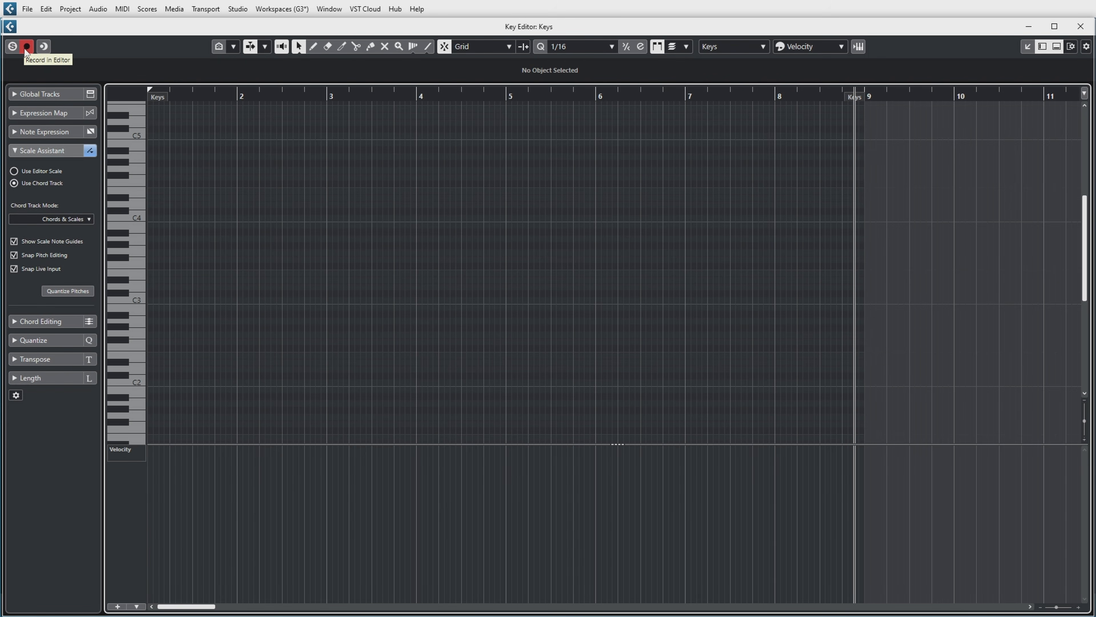